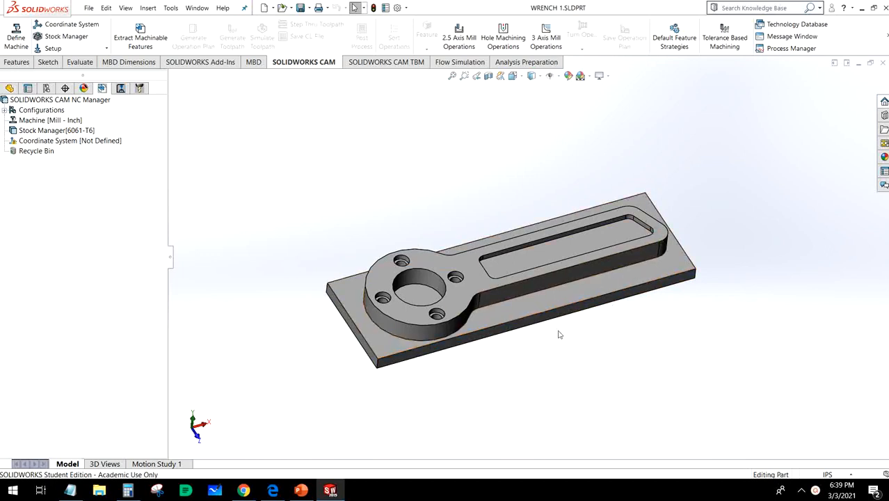
Make manf 3000 tool index the active tool crib for the Mill - Inch machine
{"action": "middle_click_drag", "start_coordinate": [551, 351], "coordinate": [537, 336]}
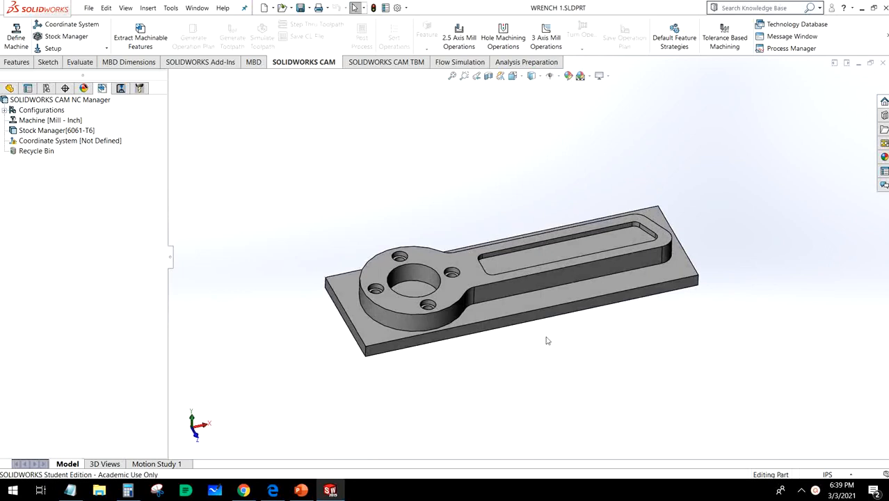
{"action": "left_click", "coordinate": [15, 38]}
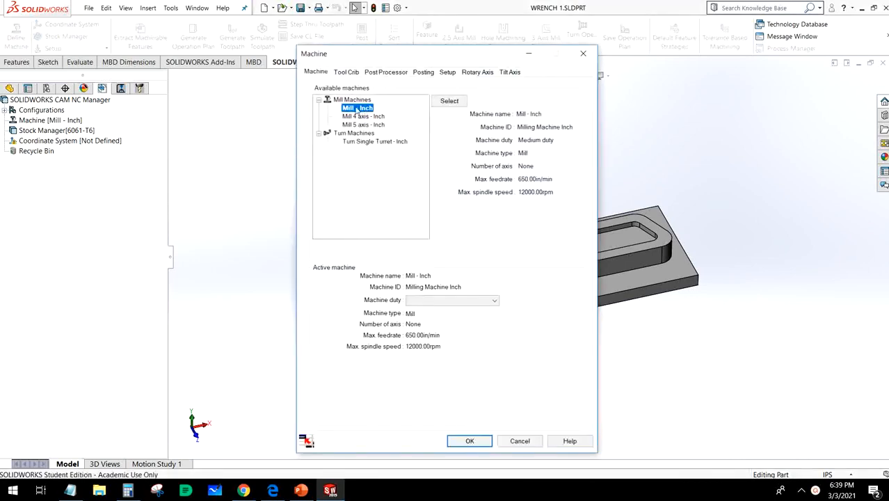
{"action": "left_click", "coordinate": [346, 72]}
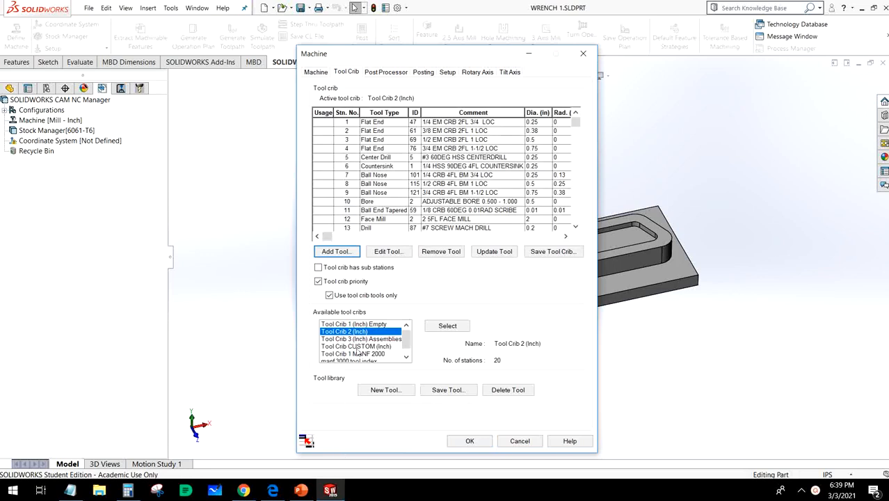
{"action": "left_click", "coordinate": [371, 353]}
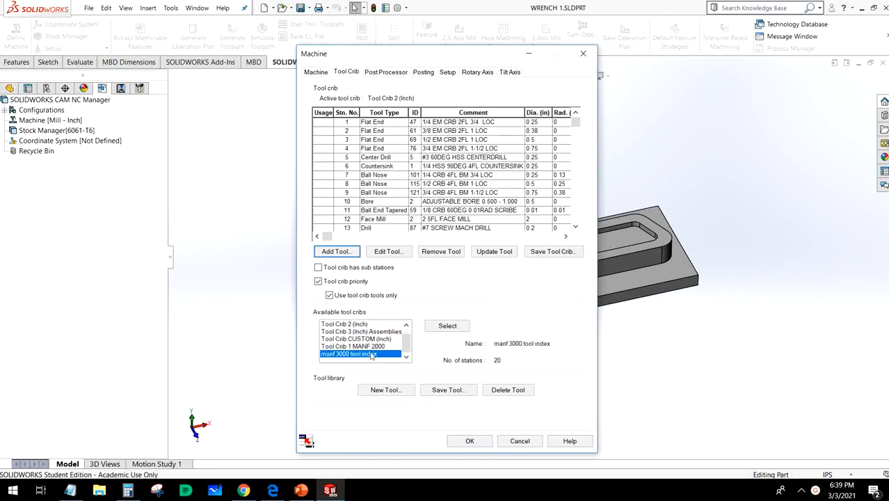
{"action": "left_click", "coordinate": [446, 328]}
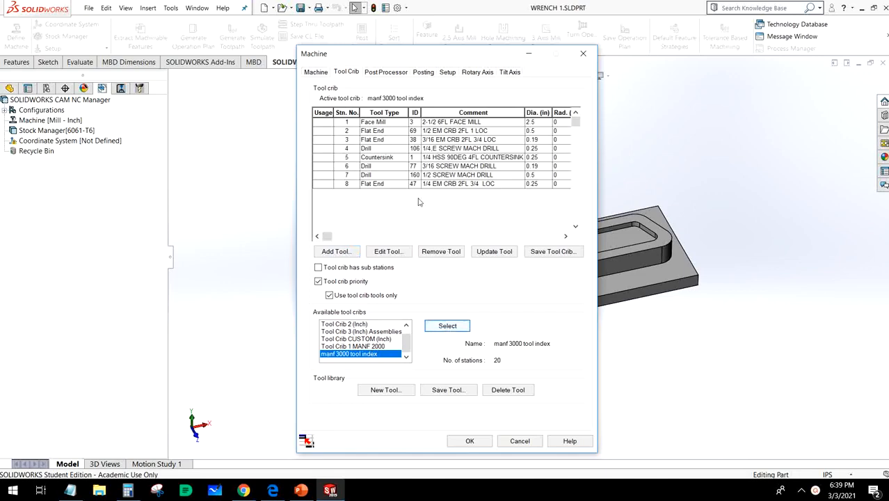
{"action": "left_click", "coordinate": [469, 441]}
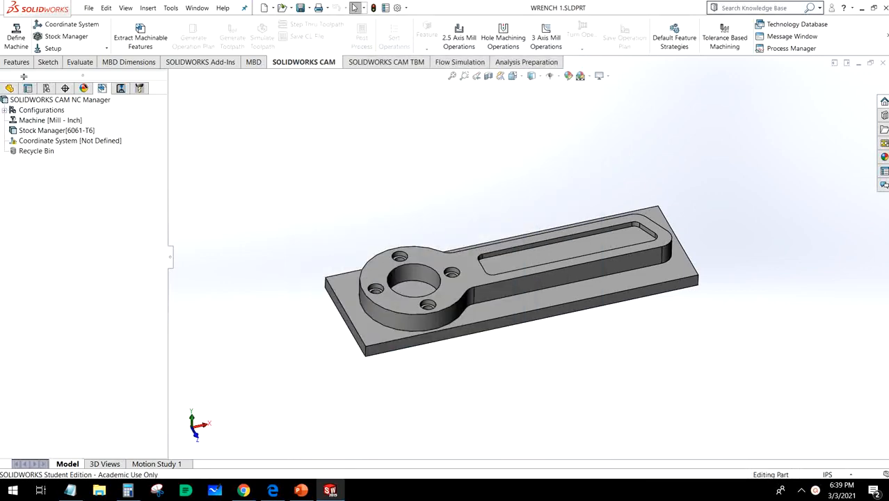
Create a user-defined fixture coordinate system with its origin at the stock bounding box's upper front corner on the handle end
{"action": "left_click", "coordinate": [68, 25]}
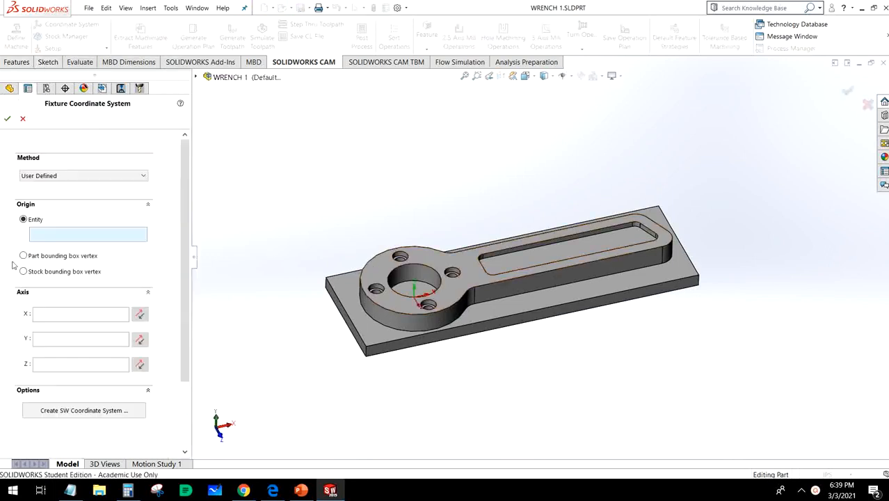
{"action": "left_click", "coordinate": [56, 256]}
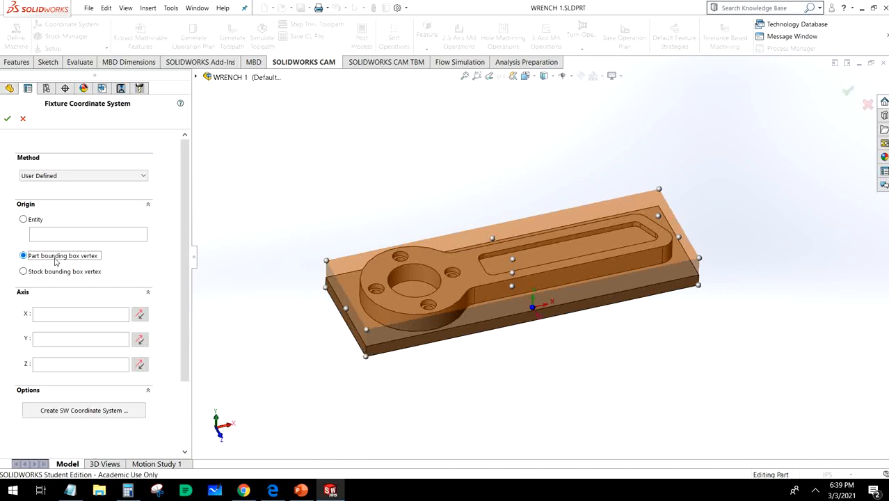
{"action": "left_click", "coordinate": [60, 274]}
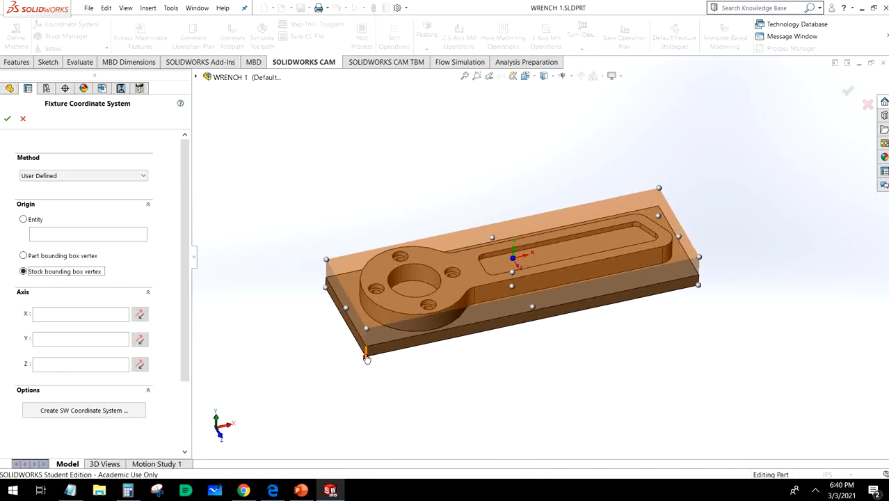
{"action": "middle_click_drag", "start_coordinate": [627, 273], "coordinate": [605, 183]}
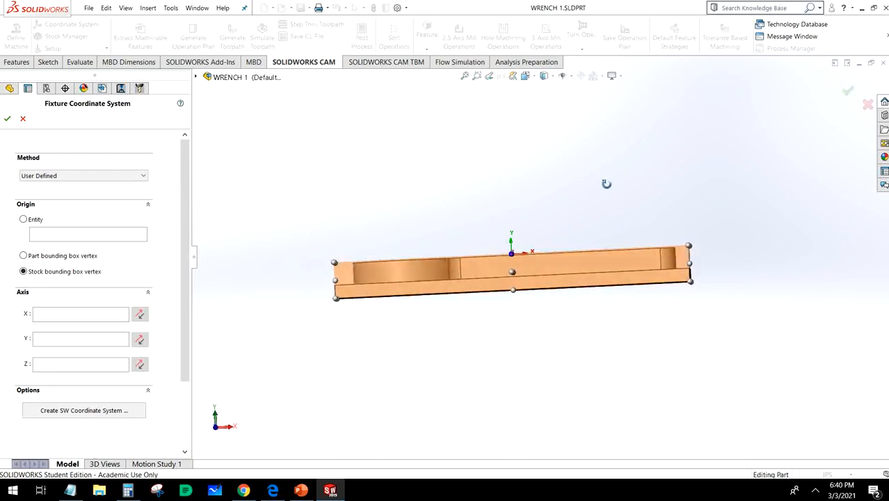
{"action": "scroll", "coordinate": [656, 249], "scroll_direction": "down", "scroll_amount": 3}
{"action": "scroll", "coordinate": [655, 249], "scroll_direction": "down", "scroll_amount": 3}
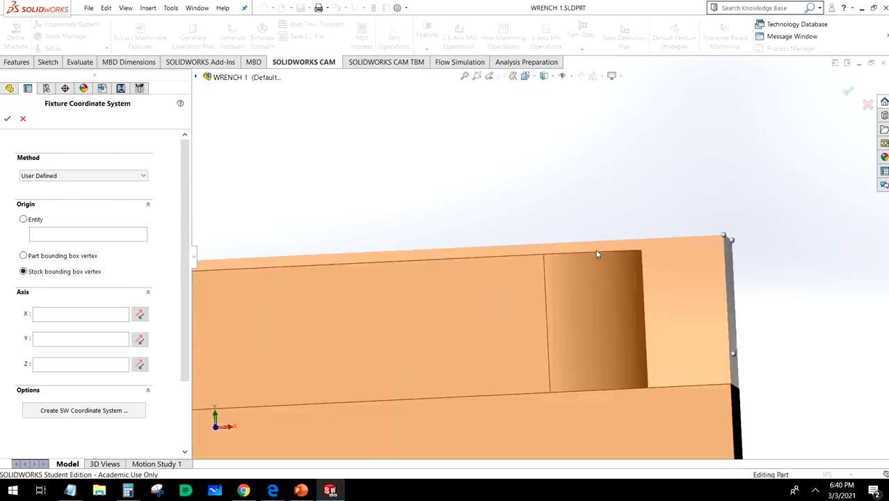
{"action": "middle_click_drag", "start_coordinate": [596, 251], "coordinate": [601, 249]}
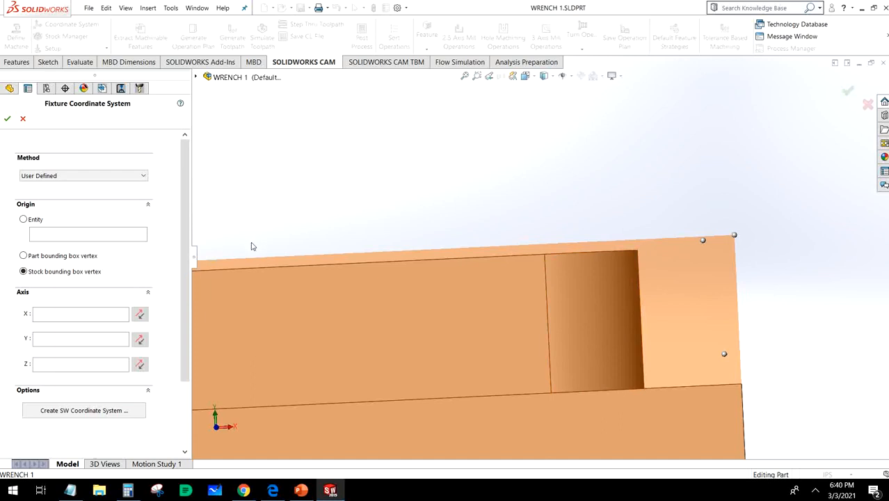
{"action": "scroll", "coordinate": [634, 256], "scroll_direction": "up", "scroll_amount": 9}
{"action": "middle_click_drag", "start_coordinate": [556, 213], "coordinate": [539, 281]}
{"action": "scroll", "coordinate": [539, 280], "scroll_direction": "up", "scroll_amount": 1}
{"action": "scroll", "coordinate": [357, 214], "scroll_direction": "up", "scroll_amount": 2}
{"action": "scroll", "coordinate": [357, 216], "scroll_direction": "down", "scroll_amount": 4}
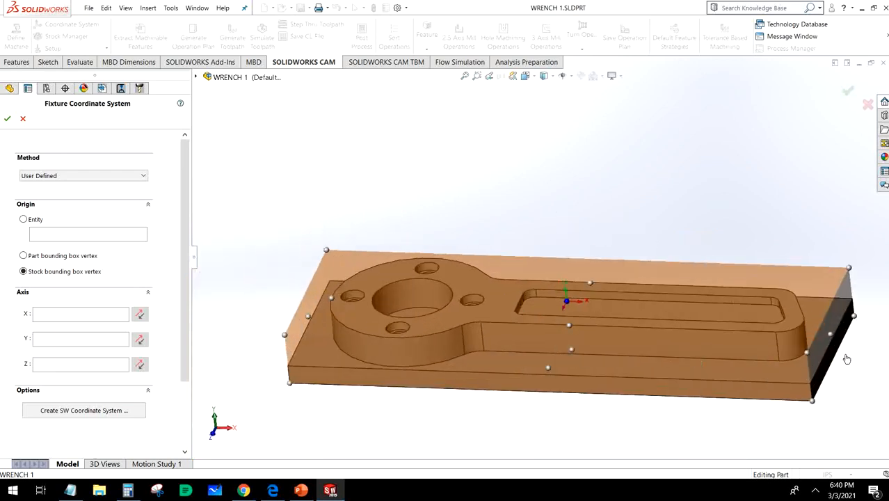
{"action": "left_click", "coordinate": [805, 355]}
Align the X axis with the base's long front edge and the Y axis with its short edge at the handle end
{"action": "left_click", "coordinate": [711, 380]}
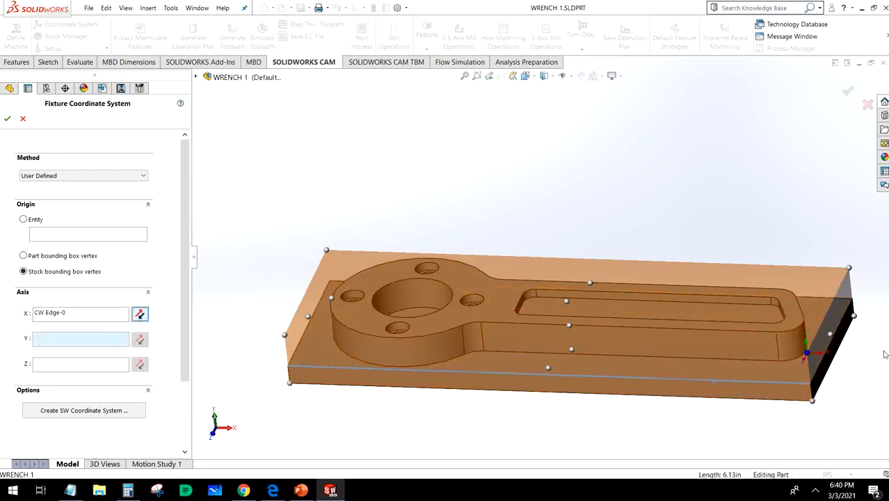
{"action": "scroll", "coordinate": [734, 340], "scroll_direction": "up", "scroll_amount": 3}
{"action": "middle_click_drag", "start_coordinate": [734, 340], "coordinate": [688, 346]}
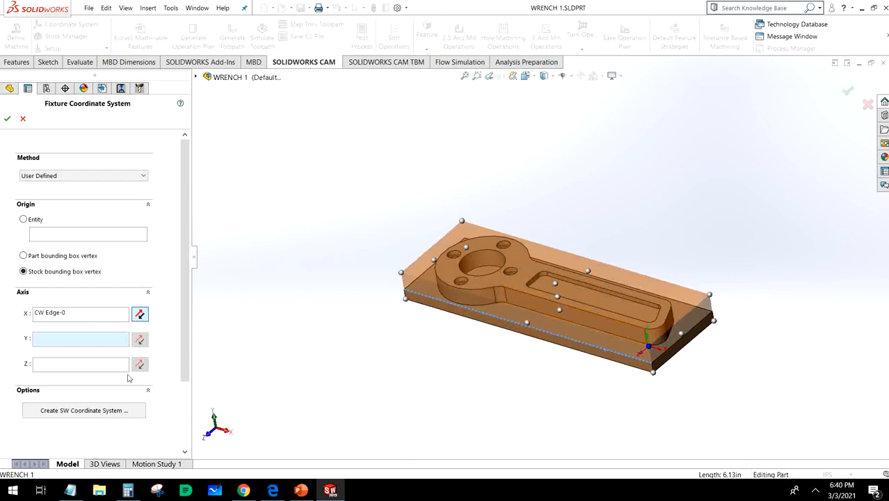
{"action": "scroll", "coordinate": [662, 350], "scroll_direction": "down", "scroll_amount": 5}
{"action": "scroll", "coordinate": [661, 349], "scroll_direction": "down", "scroll_amount": 1}
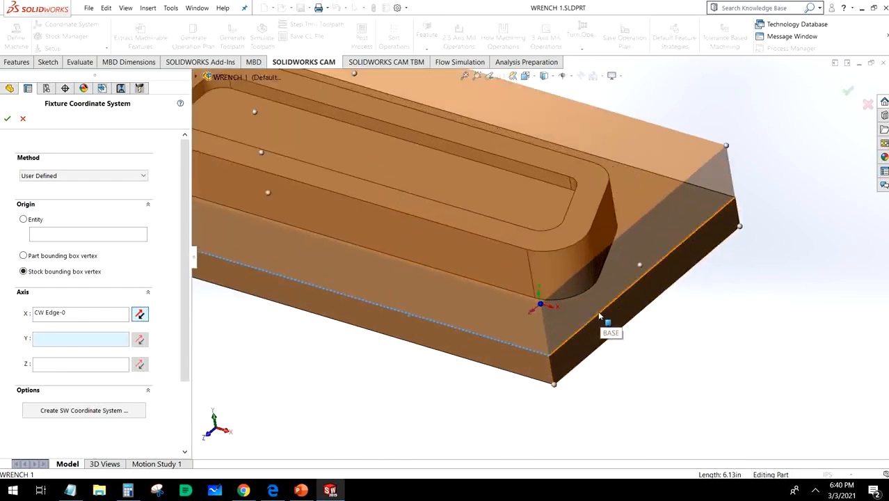
{"action": "left_click", "coordinate": [597, 310]}
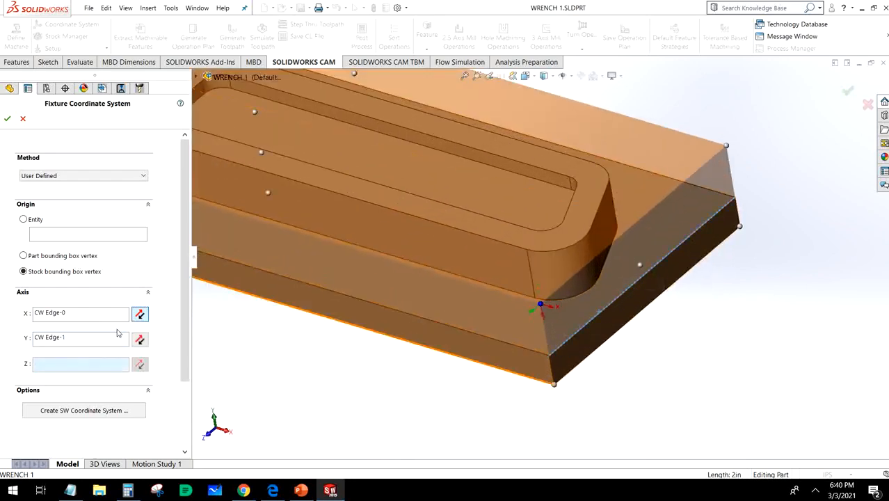
Reverse the Y axis direction and accept the fixture coordinate system
{"action": "scroll", "coordinate": [508, 349], "scroll_direction": "up", "scroll_amount": 3}
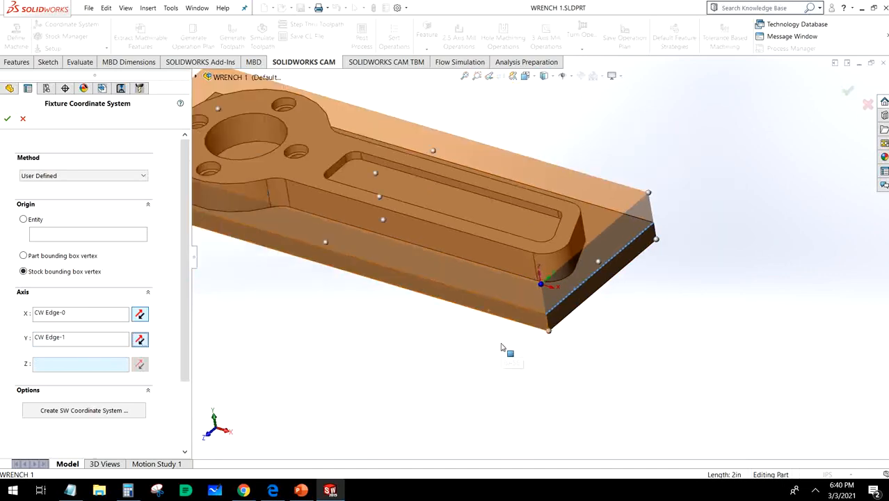
{"action": "mouse_move", "coordinate": [484, 337]}
{"action": "middle_mouse_down"}
{"action": "mouse_move", "coordinate": [507, 287]}
{"action": "mouse_move", "coordinate": [510, 333]}
{"action": "mouse_move", "coordinate": [501, 311]}
{"action": "mouse_move", "coordinate": [492, 323]}
{"action": "middle_mouse_up"}
{"action": "scroll", "coordinate": [510, 333], "scroll_direction": "up", "scroll_amount": 2}
{"action": "scroll", "coordinate": [569, 216], "scroll_direction": "down", "scroll_amount": 3}
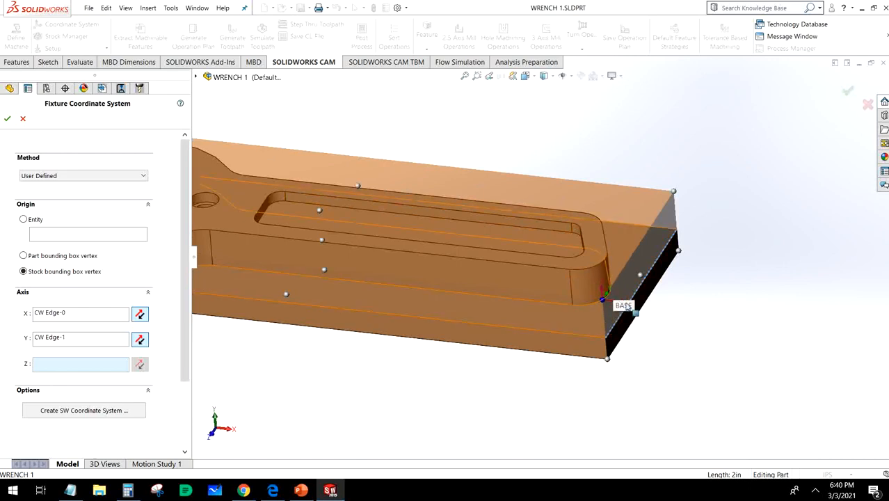
{"action": "scroll", "coordinate": [633, 324], "scroll_direction": "up", "scroll_amount": 5}
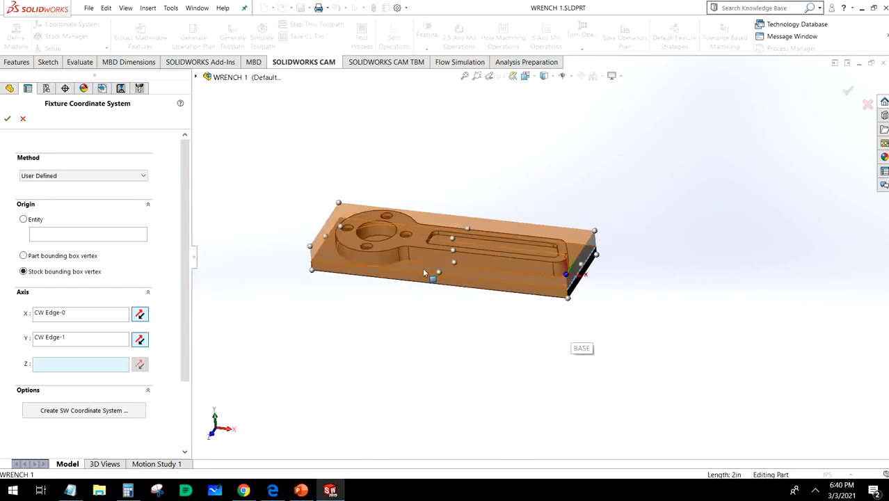
{"action": "scroll", "coordinate": [317, 233], "scroll_direction": "down", "scroll_amount": 2}
{"action": "middle_click_drag", "start_coordinate": [317, 232], "coordinate": [376, 240]}
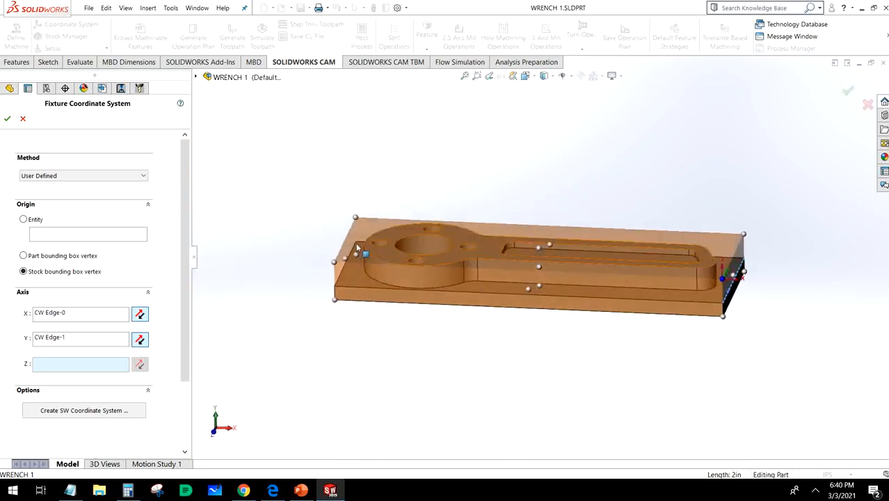
{"action": "left_click", "coordinate": [7, 118]}
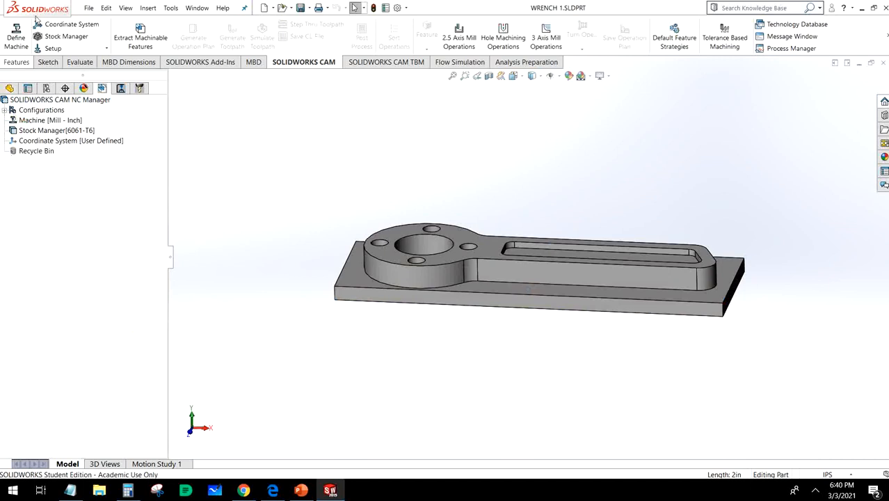
Open the stock definition and set its coordinate system to FCS
{"action": "left_click", "coordinate": [66, 36]}
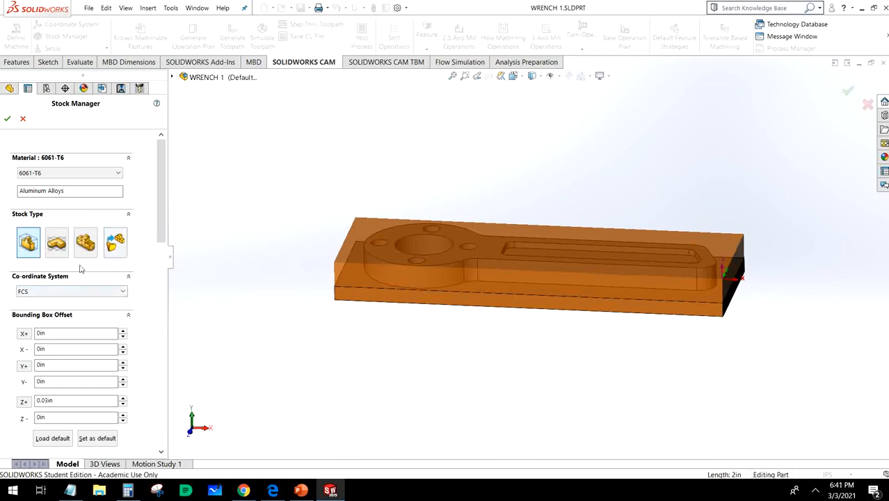
{"action": "left_click", "coordinate": [43, 294]}
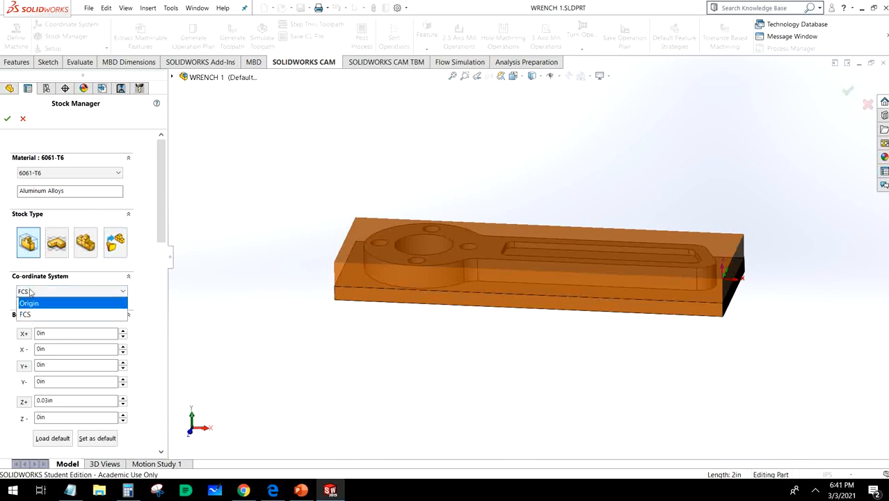
{"action": "left_click", "coordinate": [32, 316]}
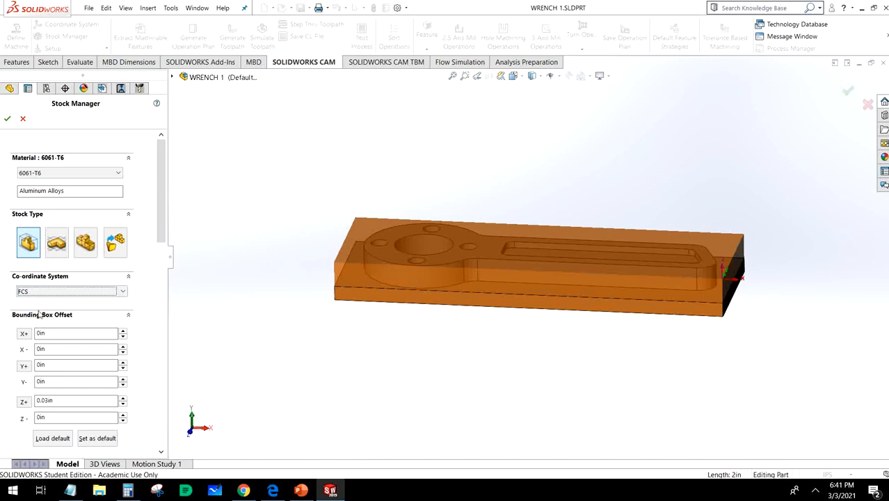
Set the stock's Z+ bounding box offset to 0 in
{"action": "scroll", "coordinate": [90, 325], "scroll_direction": "down", "scroll_amount": 3}
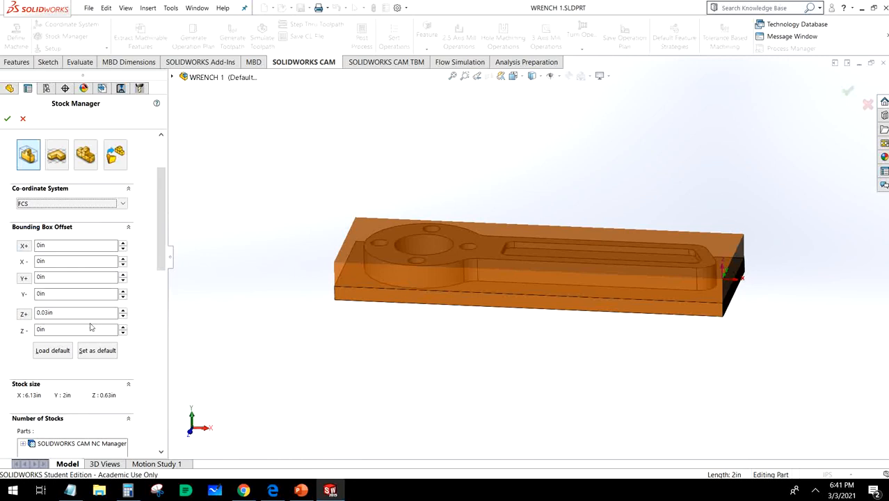
{"action": "double_click", "coordinate": [55, 314]}
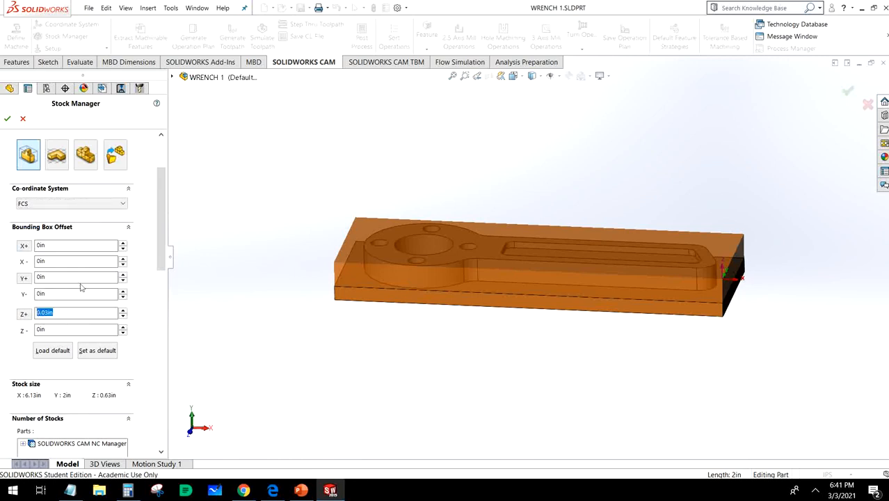
{"action": "type", "text": "0."}
{"action": "double_click", "coordinate": [74, 314]}
{"action": "type", "text": "0"}
{"action": "key", "text": "Return"}
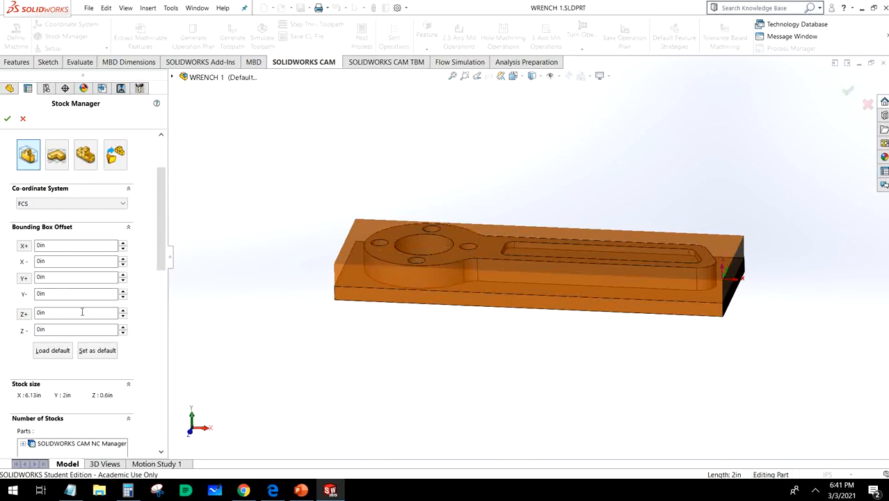
Convert 5/8 to a decimal in Calculator, then return to the stock definition
{"action": "left_click", "coordinate": [127, 490]}
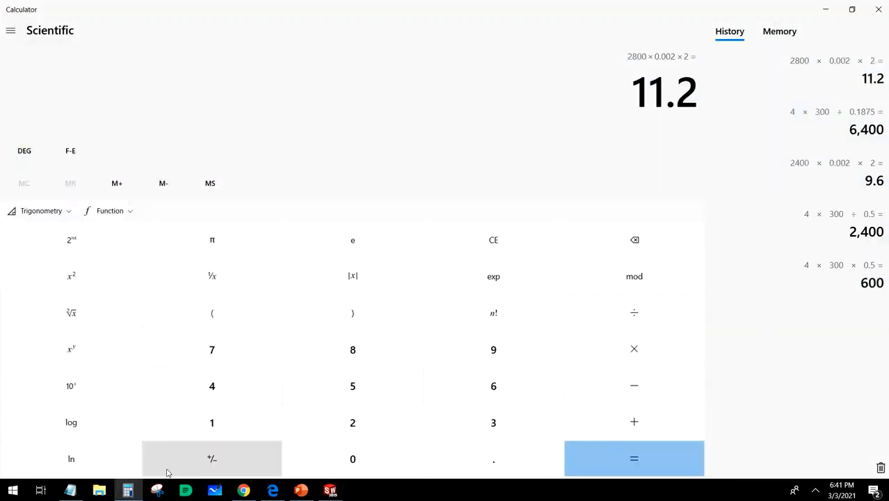
{"action": "type", "text": "5/8"}
{"action": "key", "text": "Return"}
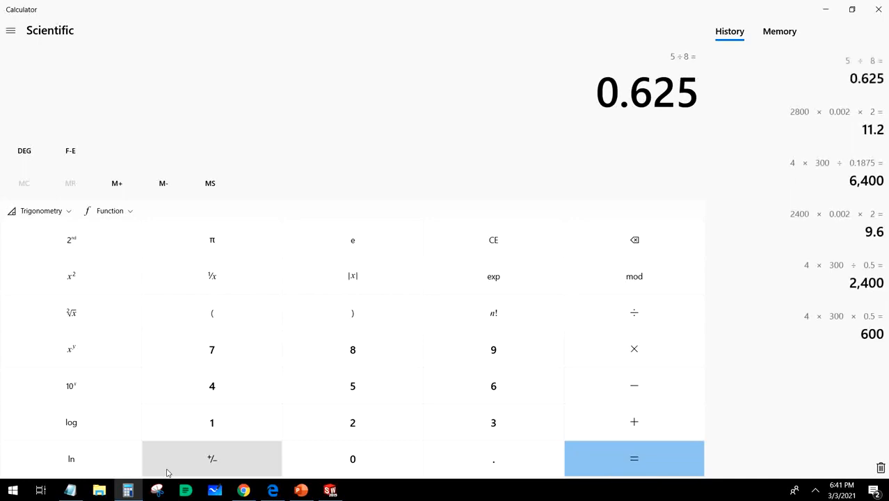
{"action": "left_click", "coordinate": [878, 9]}
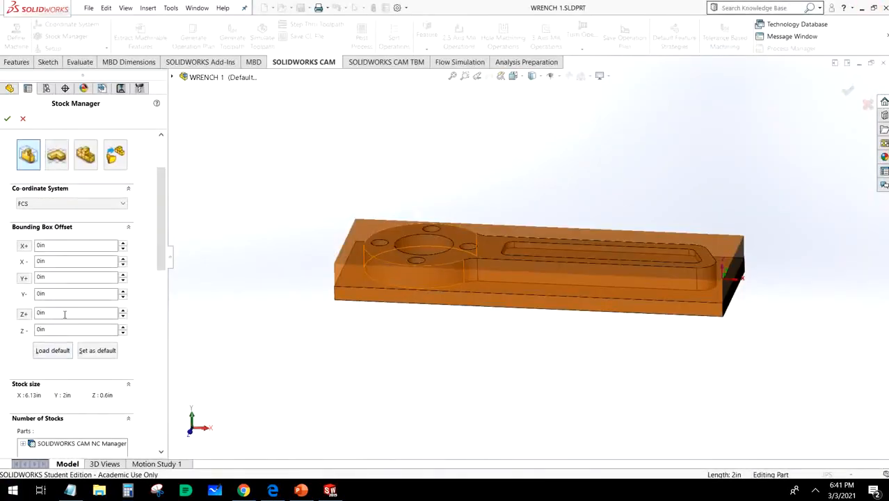
Set the stock's Z+ bounding box offset to 0.025 in and accept the stock definition
{"action": "left_click_drag", "start_coordinate": [65, 314], "coordinate": [35, 315]}
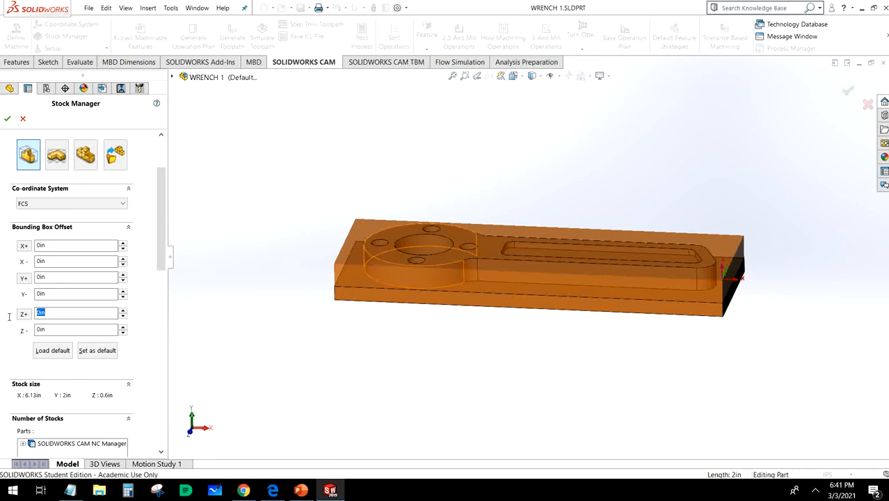
{"action": "type", "text": "0.025"}
{"action": "key", "text": "Return"}
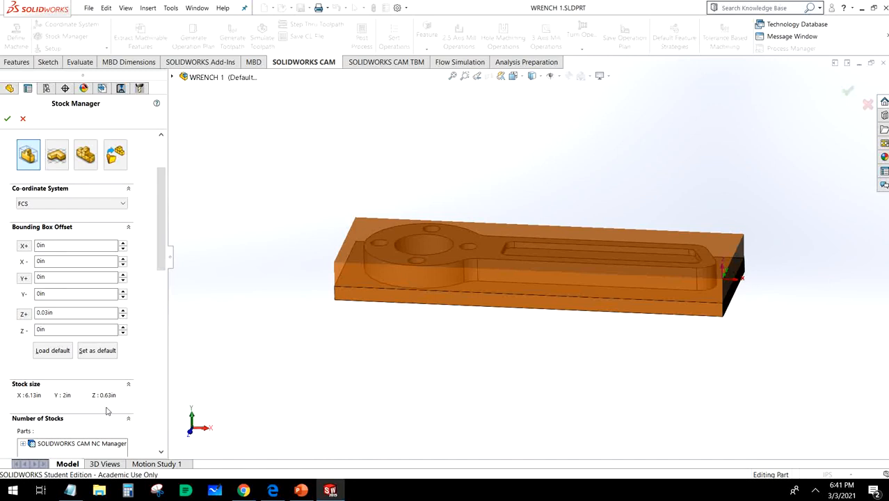
{"action": "left_click", "coordinate": [8, 121]}
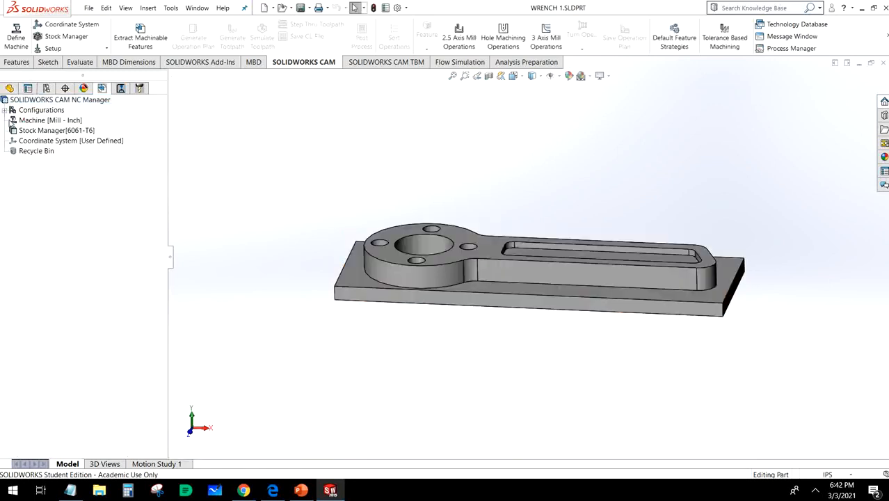
Create a mill setup using the wrench's top face as the setup direction
{"action": "left_click", "coordinate": [59, 50]}
{"action": "left_click", "coordinate": [63, 60]}
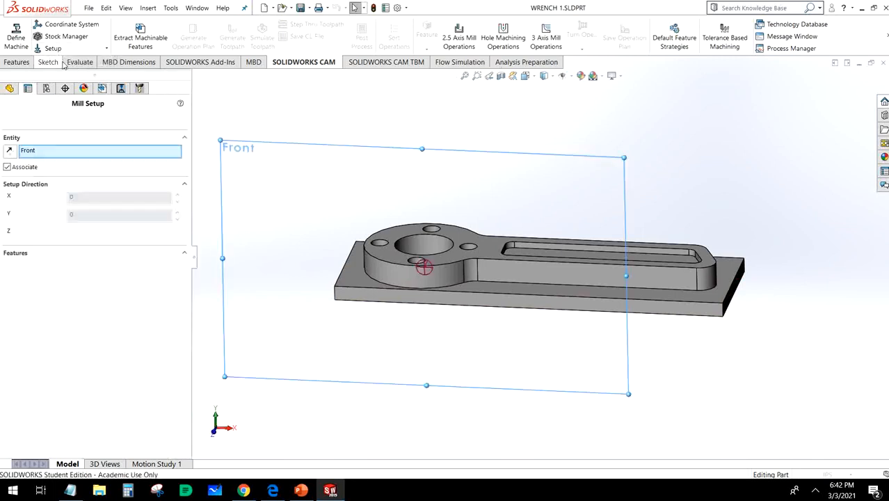
{"action": "left_click", "coordinate": [491, 242]}
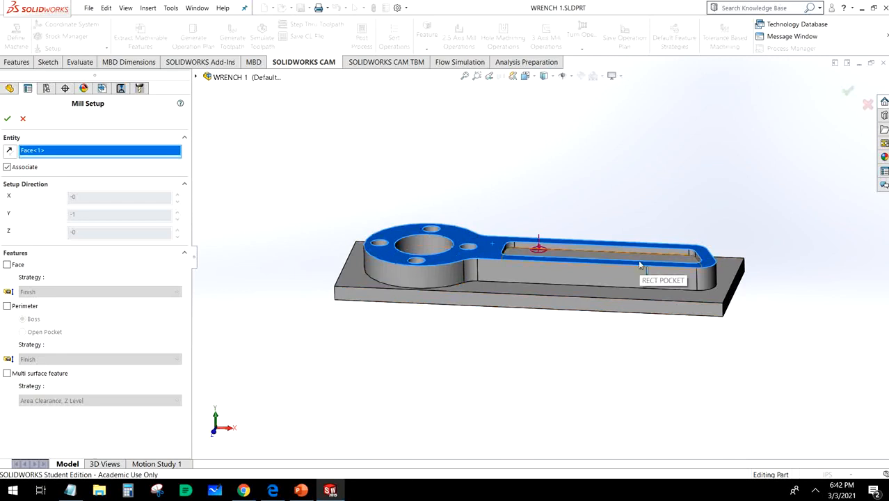
{"action": "left_click", "coordinate": [8, 118]}
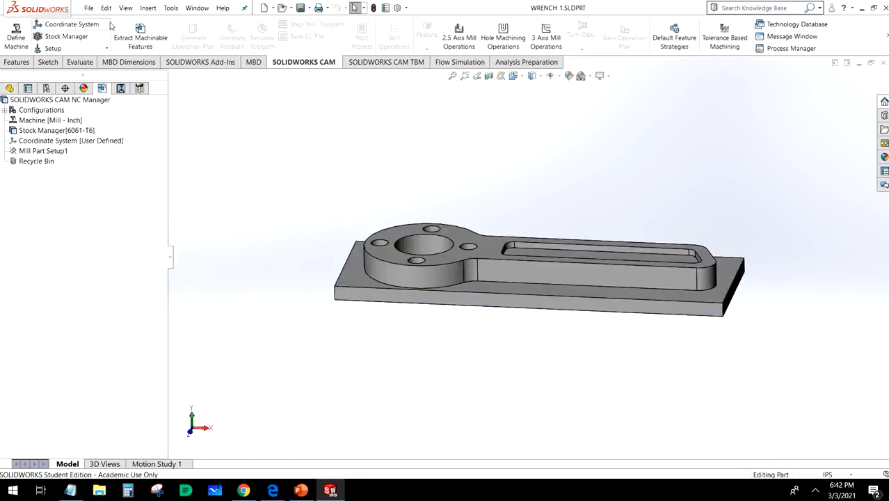
Extract the machinable features of the wrench and close the message window
{"action": "left_click", "coordinate": [143, 40]}
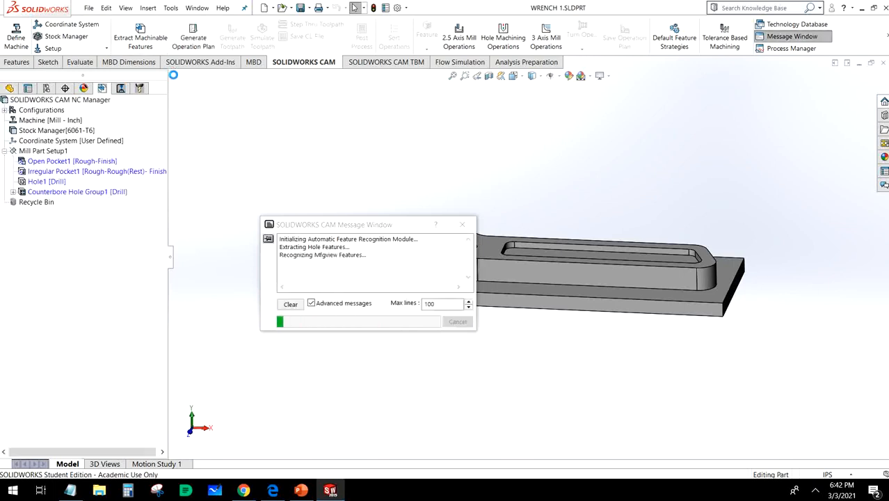
{"action": "left_click", "coordinate": [462, 224]}
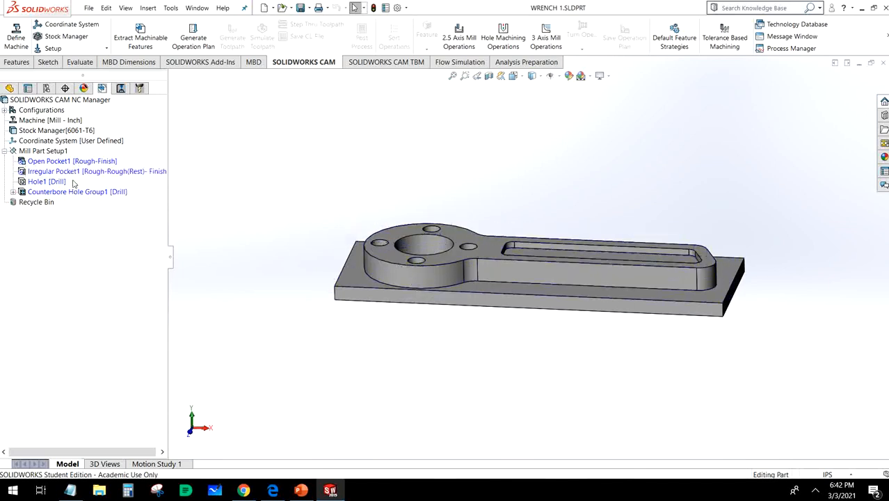
Generate the operation plan for the extracted features and compute its toolpaths
{"action": "left_click", "coordinate": [187, 41]}
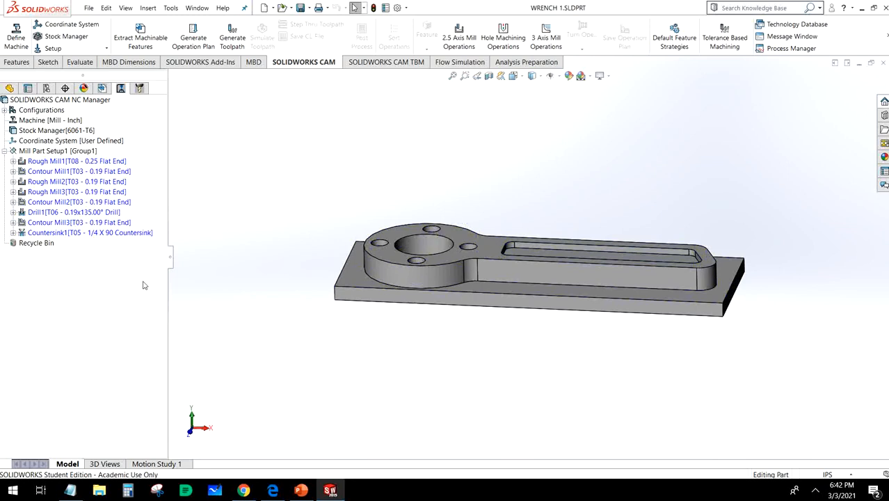
{"action": "left_click", "coordinate": [233, 44]}
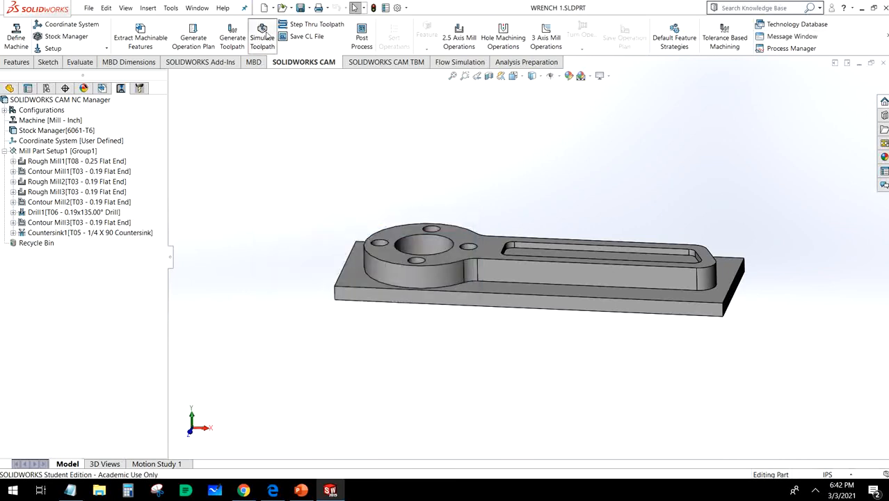
Simulate all toolpaths, inspect the machined wrench around the hub holes, and exit the simulation
{"action": "left_click", "coordinate": [263, 36]}
{"action": "left_click", "coordinate": [70, 187]}
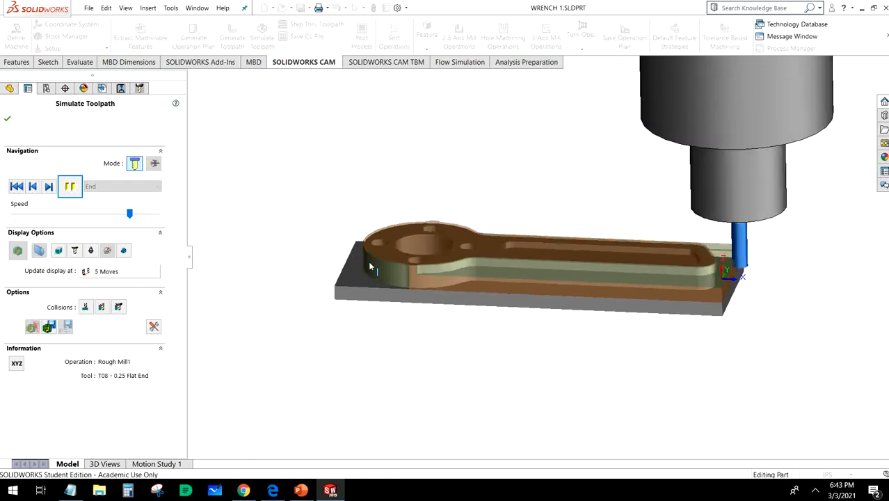
{"action": "middle_click_drag", "start_coordinate": [368, 261], "coordinate": [681, 203]}
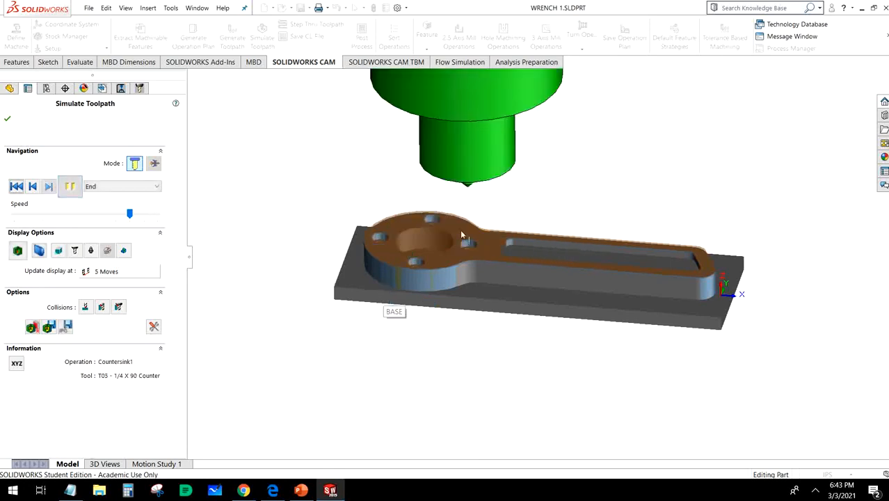
{"action": "middle_click_drag", "start_coordinate": [375, 277], "coordinate": [502, 343]}
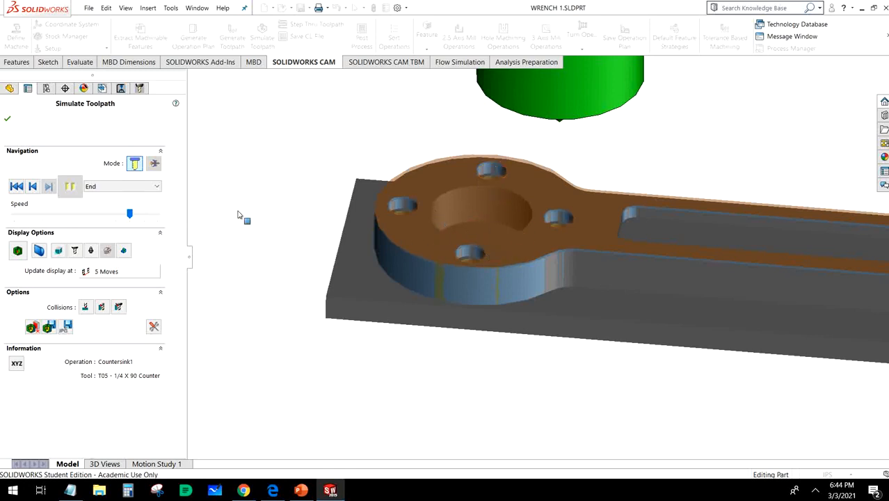
{"action": "left_click", "coordinate": [8, 120]}
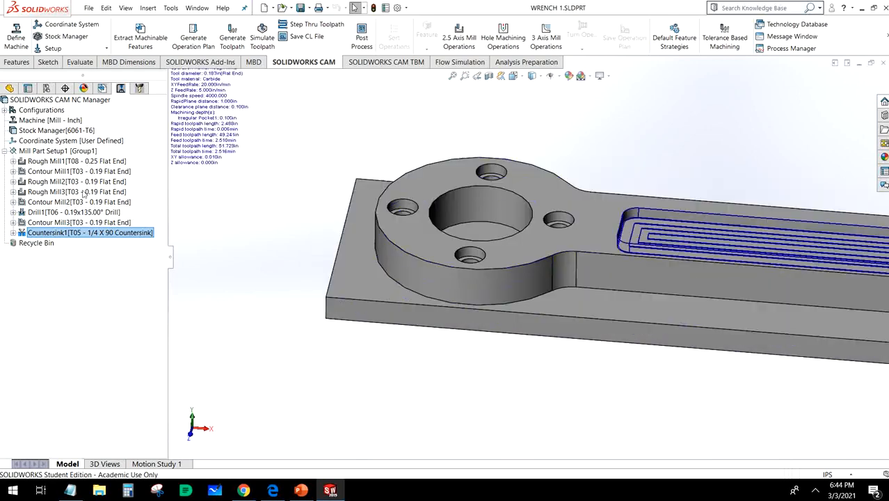
Edit Rough Mill1 to use the 1/2 EM CRB 2FL 1 LOC flat end mill from the tool crib, replacing its holder too
{"action": "mouse_move", "coordinate": [105, 233]}
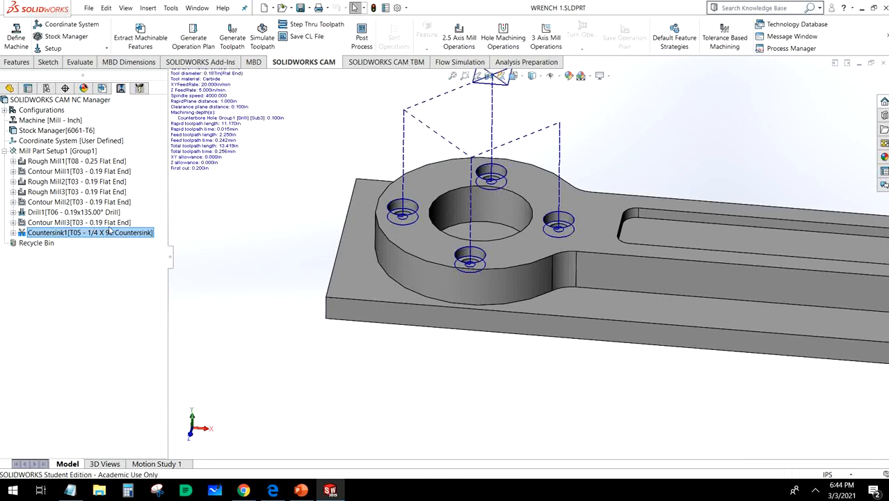
{"action": "left_click", "coordinate": [77, 161]}
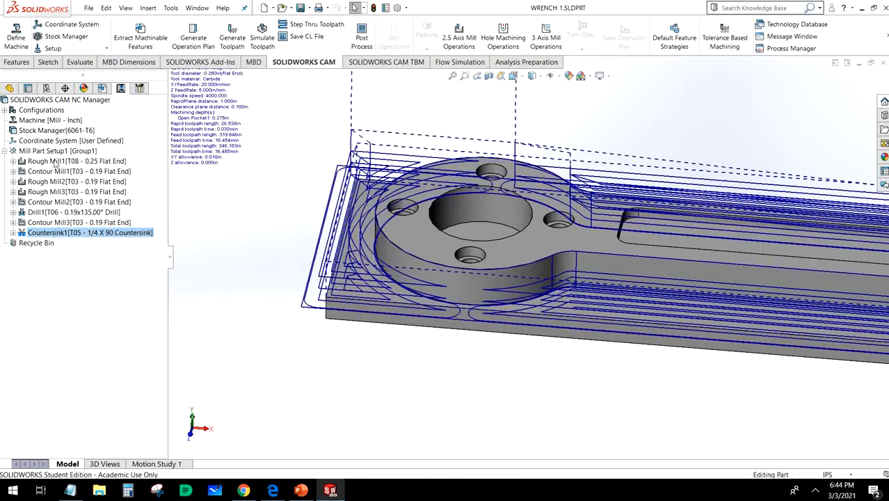
{"action": "scroll", "coordinate": [526, 333], "scroll_direction": "up", "scroll_amount": 5}
{"action": "scroll", "coordinate": [666, 254], "scroll_direction": "down", "scroll_amount": 2}
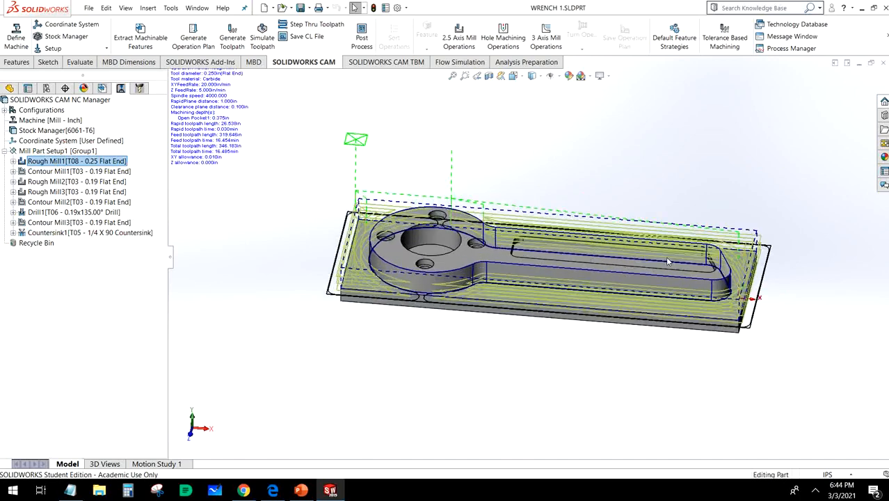
{"action": "right_click", "coordinate": [82, 161]}
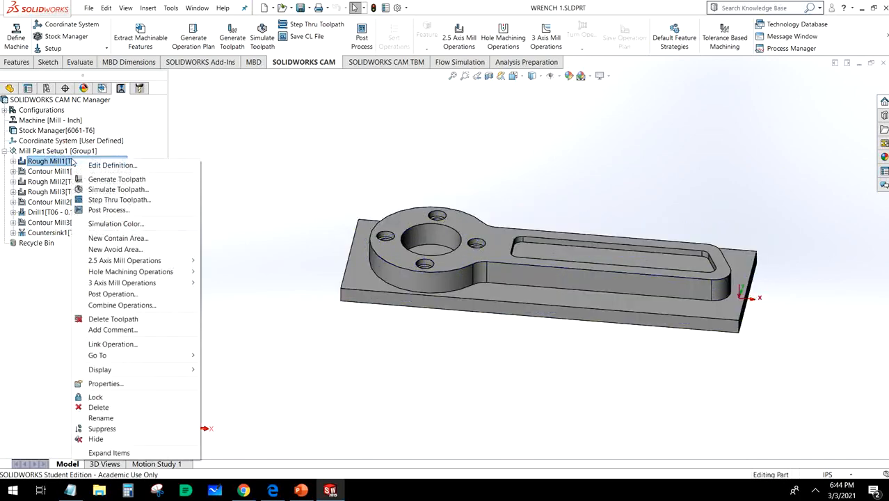
{"action": "left_click", "coordinate": [87, 165]}
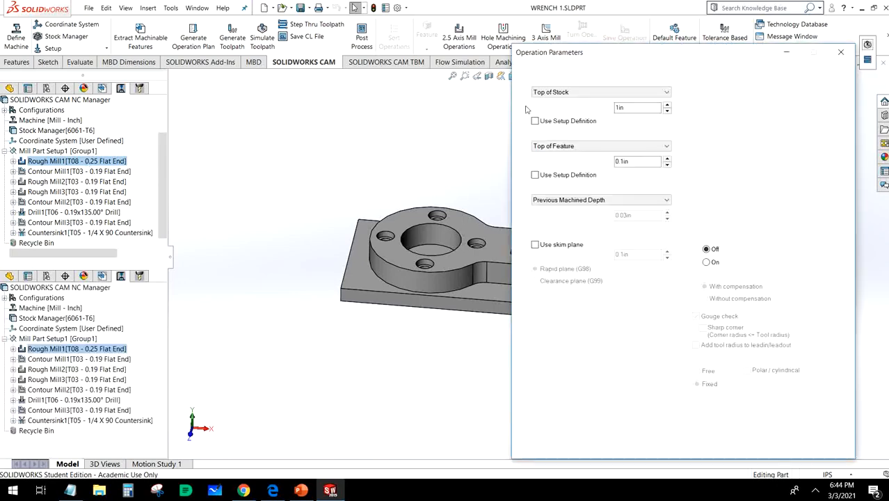
{"action": "left_click", "coordinate": [527, 71]}
{"action": "left_click", "coordinate": [601, 86]}
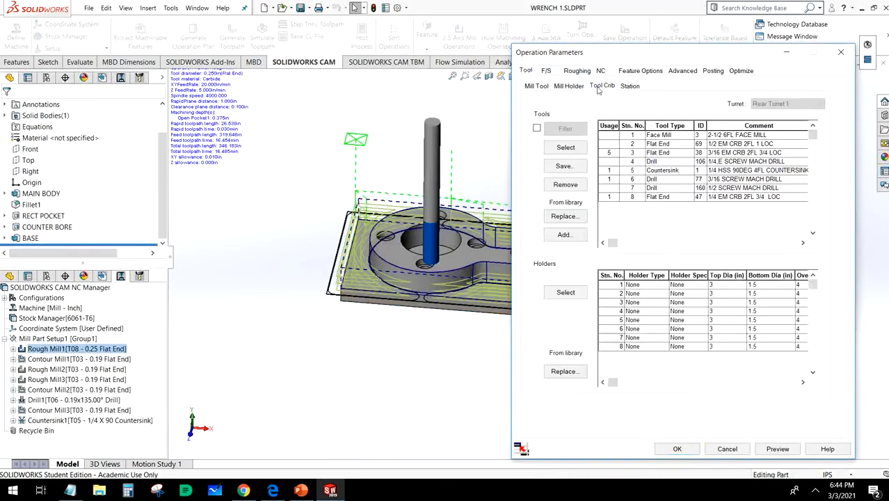
{"action": "left_click", "coordinate": [701, 143]}
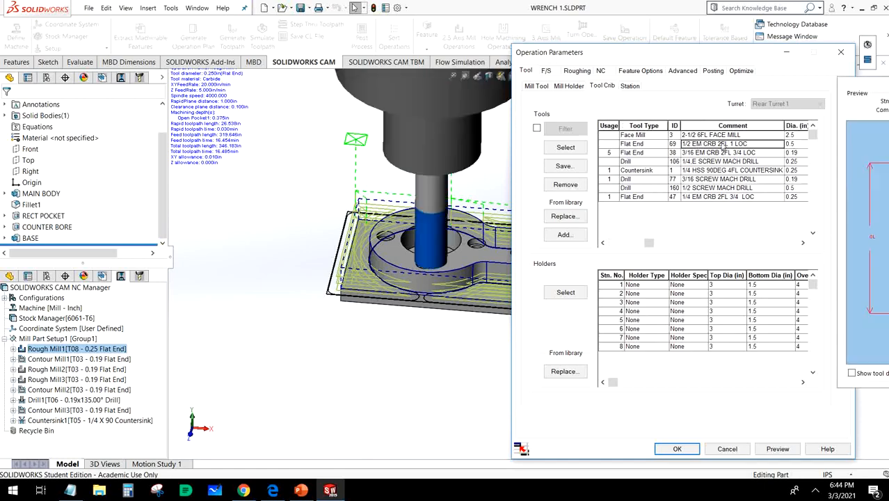
{"action": "left_click", "coordinate": [582, 148]}
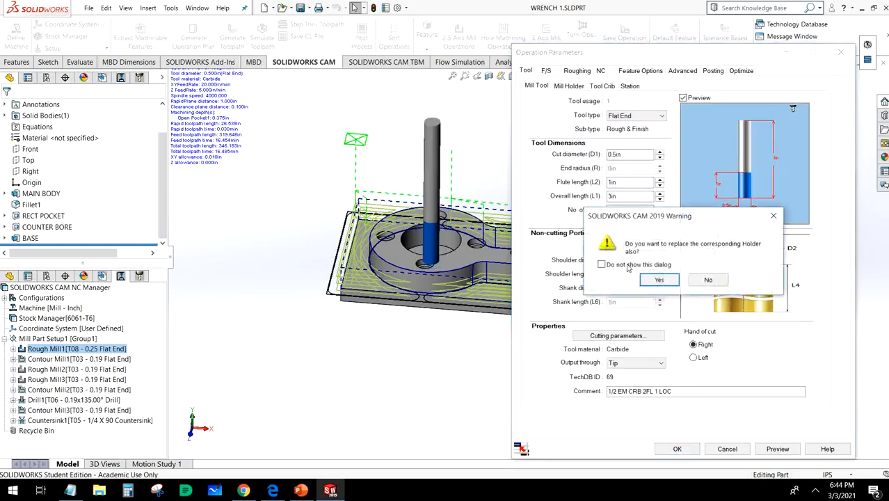
{"action": "left_click", "coordinate": [647, 279]}
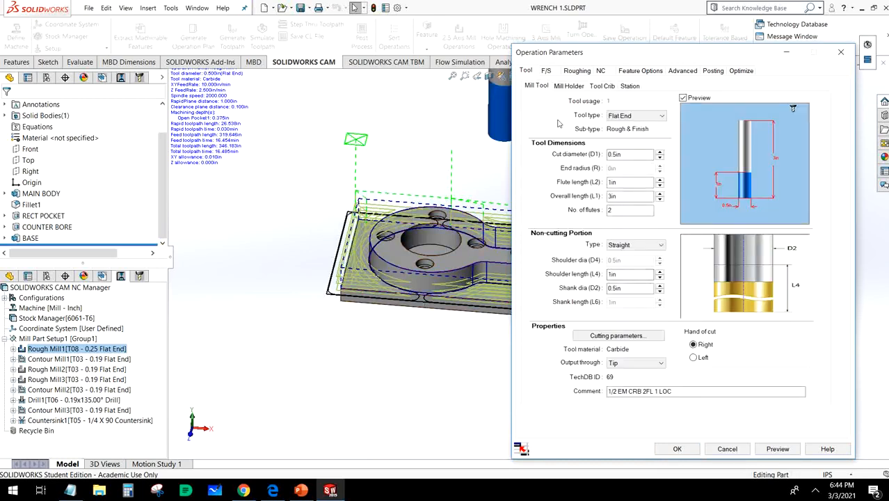
Define Rough Mill1's feeds and speeds by Operation and set the spindle speed to 2400 rpm
{"action": "left_click", "coordinate": [546, 71]}
{"action": "left_click", "coordinate": [584, 89]}
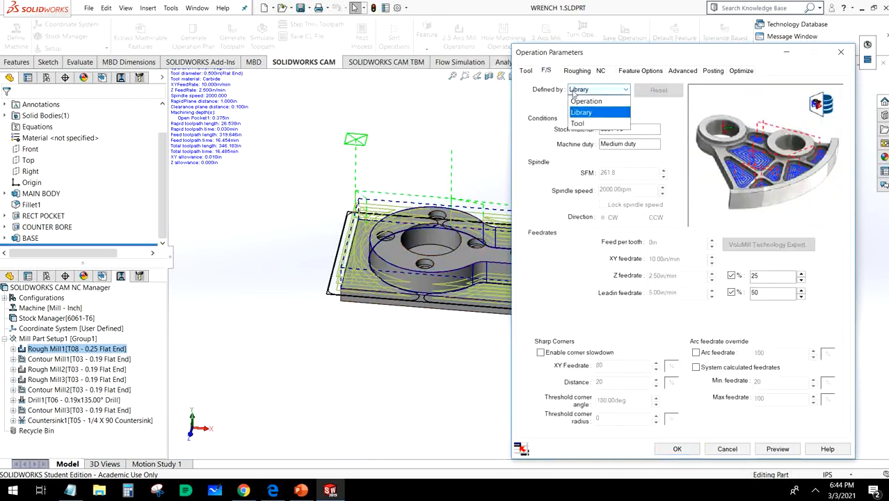
{"action": "left_click", "coordinate": [582, 103]}
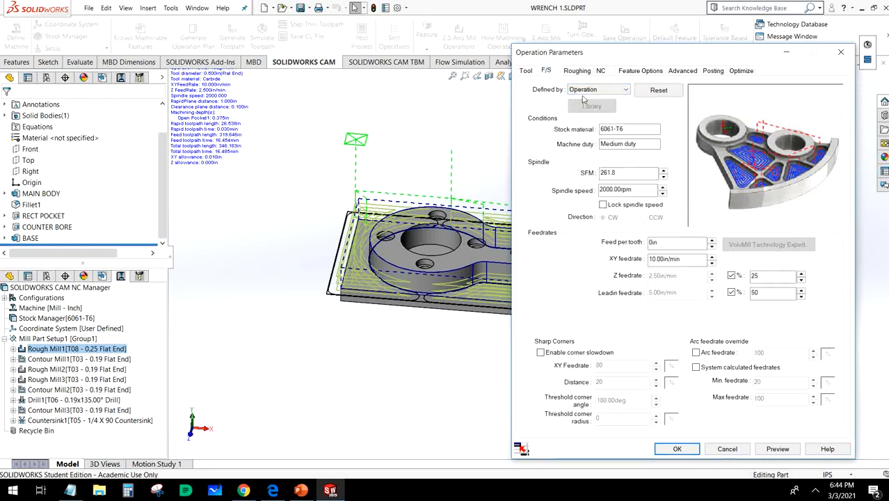
{"action": "left_click", "coordinate": [638, 188]}
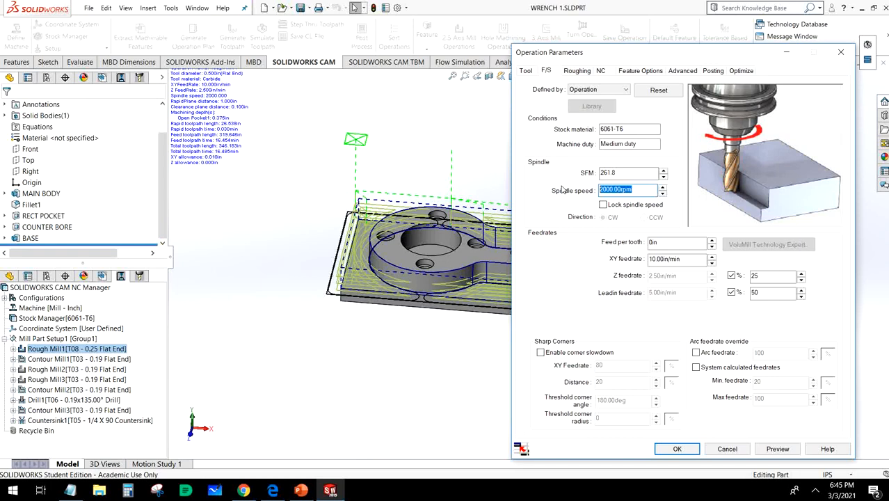
{"action": "type", "text": "2400"}
Set the XY feedrate of Rough Mill1 to 10 in/min
{"action": "left_click", "coordinate": [680, 242]}
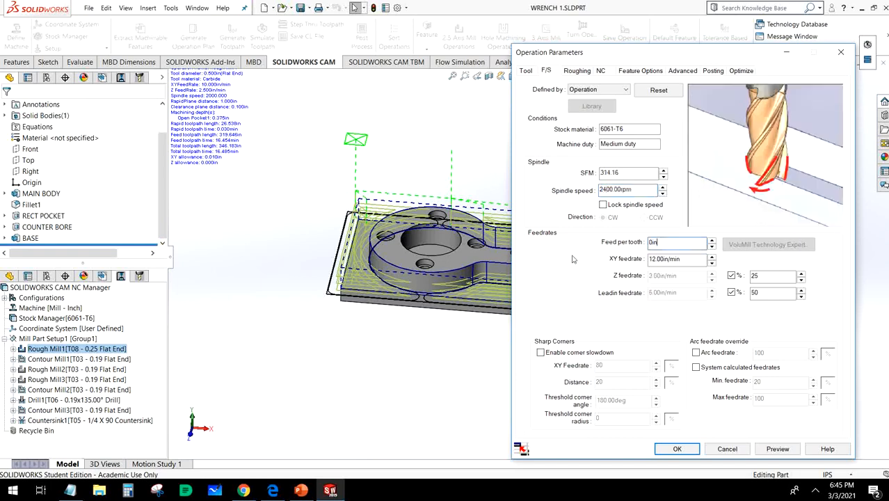
{"action": "key", "text": "Tab"}
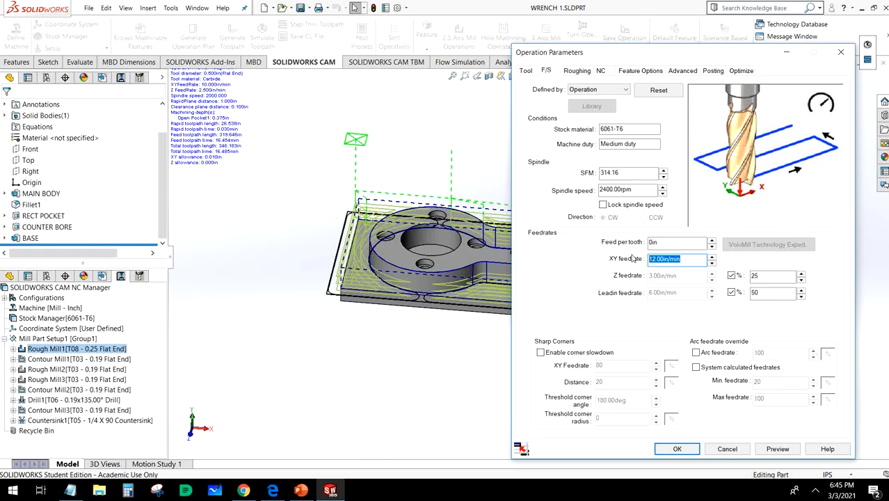
{"action": "type", "text": "10"}
{"action": "key", "text": "shift+Tab"}
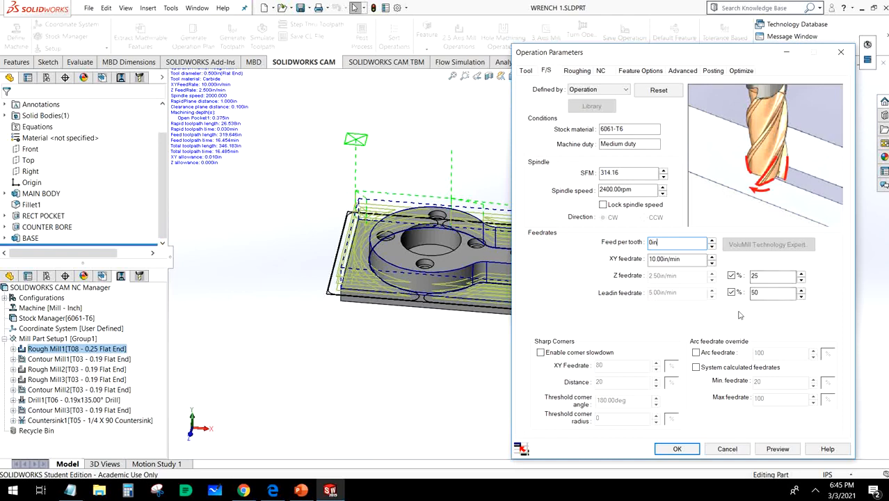
Switch the roughing depth cuts from percentages to absolute values and set the first and maximum cut amounts to 0.05 in
{"action": "left_click", "coordinate": [576, 72]}
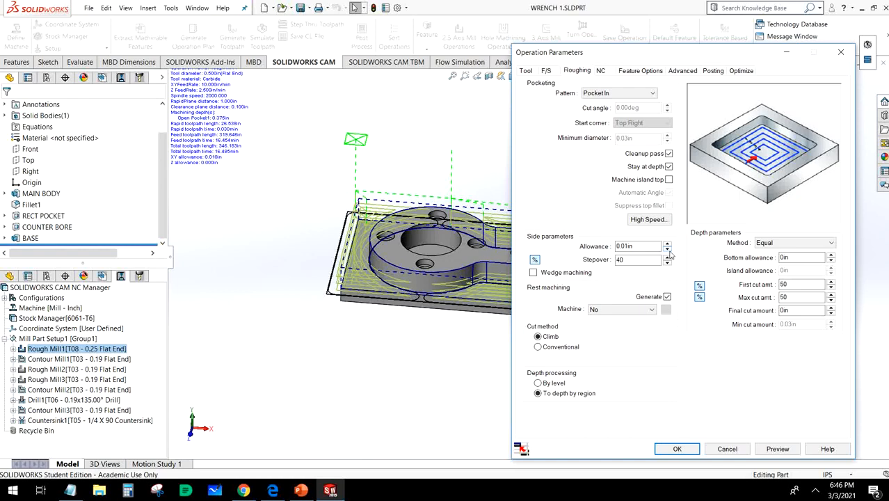
{"action": "left_click", "coordinate": [699, 286]}
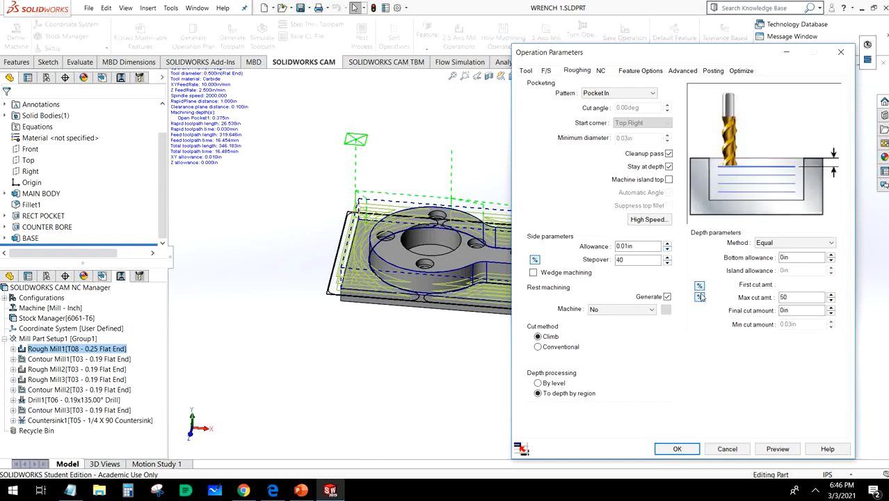
{"action": "left_click", "coordinate": [700, 297]}
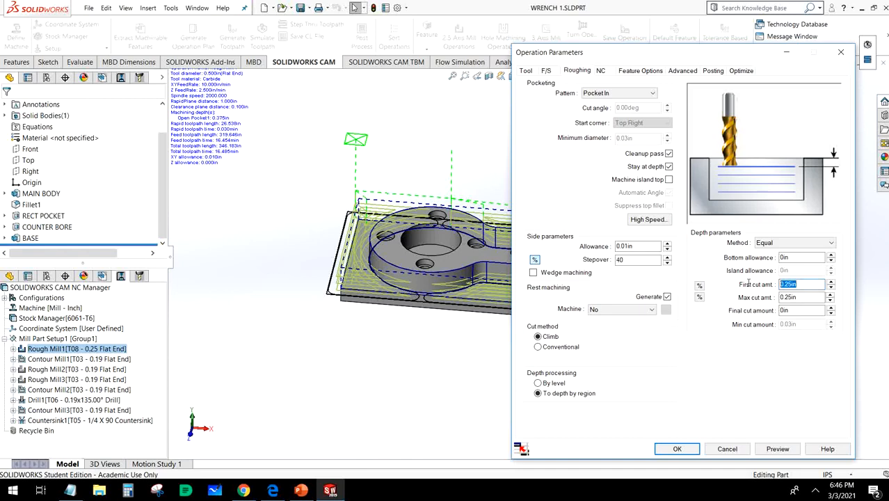
{"action": "type", "text": "0"}
{"action": "key", "text": "Tab"}
{"action": "key", "text": "BackSpace"}
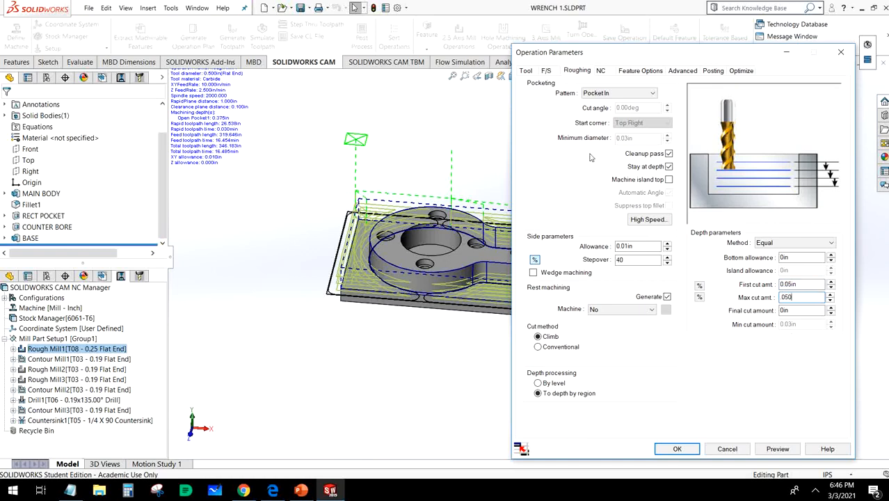
Set the rapid plane distance to 0.1 in from the top of stock and keep CNC compensation off
{"action": "left_click", "coordinate": [602, 72]}
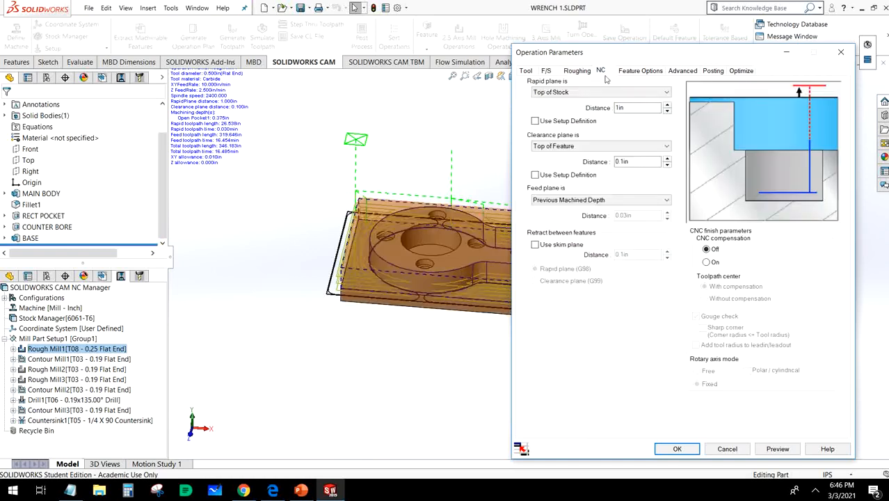
{"action": "double_click", "coordinate": [645, 107]}
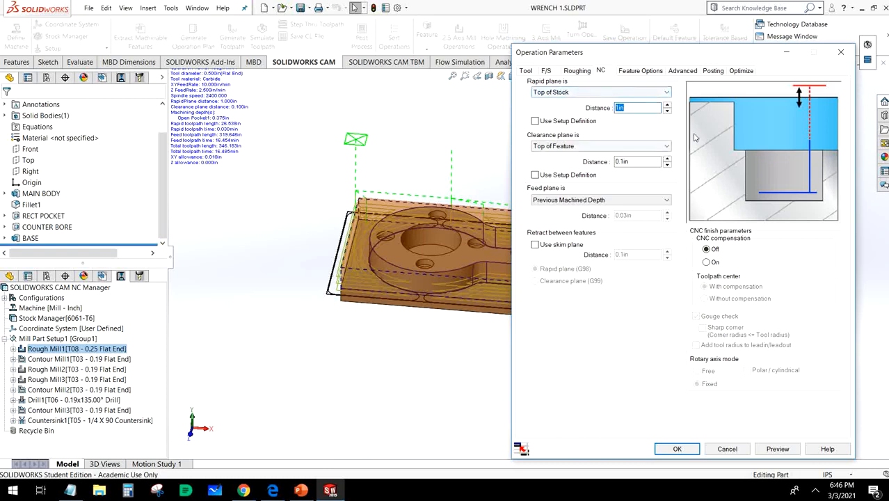
{"action": "type", "text": "1"}
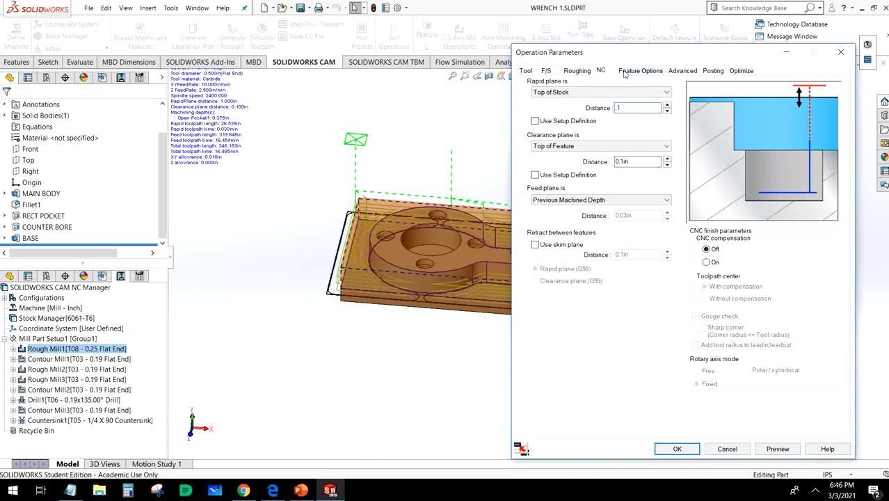
{"action": "left_click", "coordinate": [716, 262]}
{"action": "left_click", "coordinate": [713, 250]}
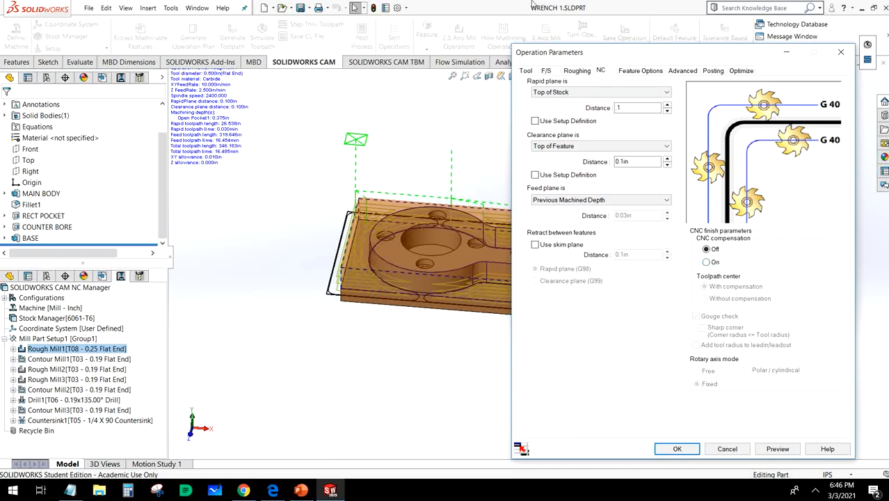
Accept Rough Mill1's edited parameters and regenerate the toolpaths for all operations
{"action": "left_click", "coordinate": [628, 74]}
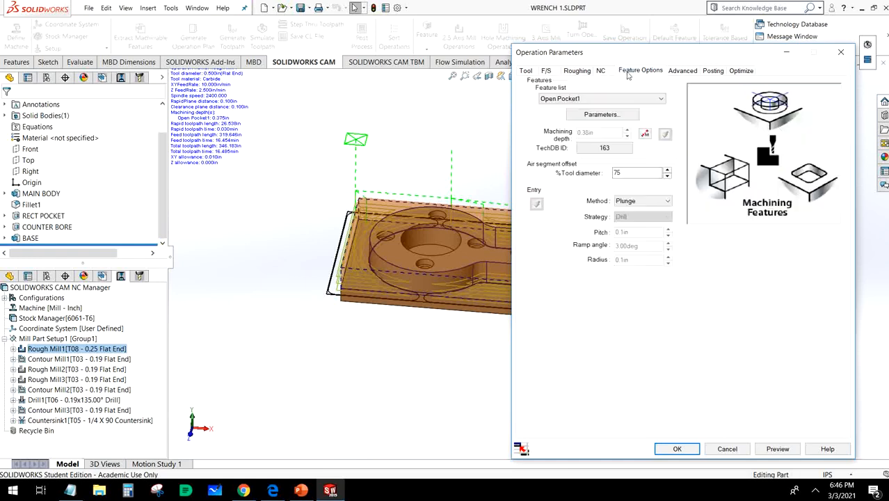
{"action": "left_click", "coordinate": [674, 452]}
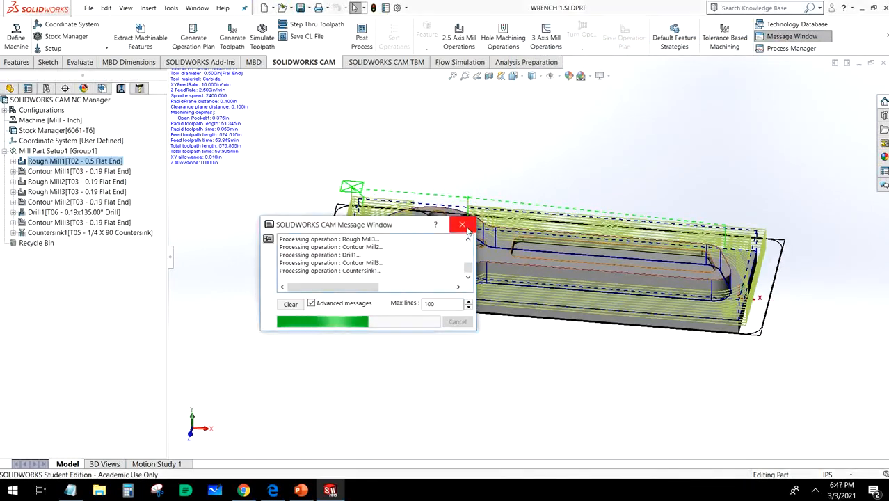
{"action": "left_click", "coordinate": [462, 225]}
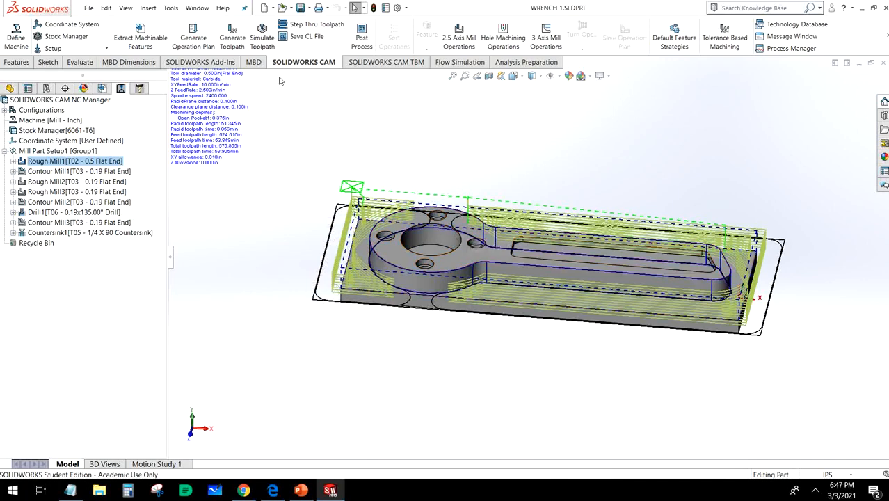
{"action": "left_click", "coordinate": [232, 35]}
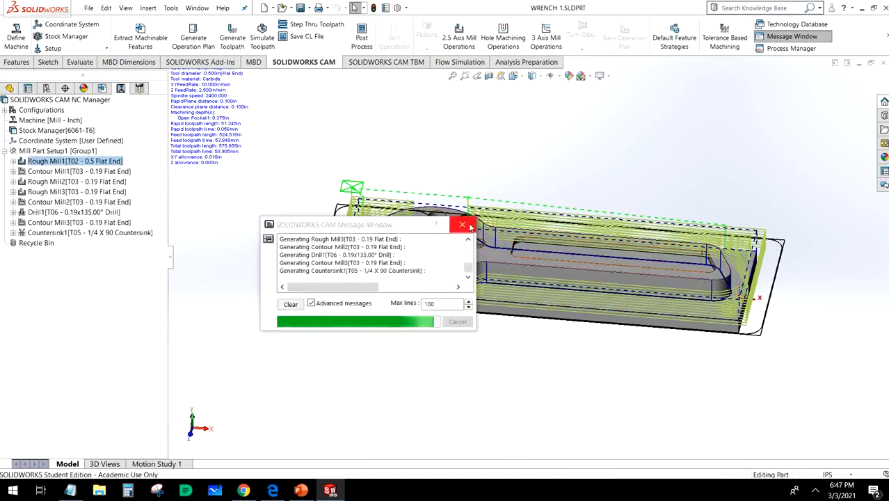
{"action": "left_click", "coordinate": [463, 225]}
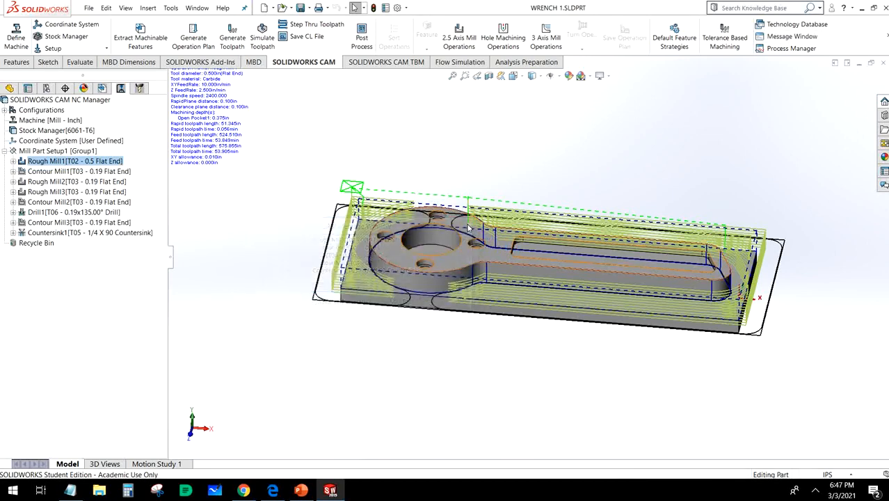
Simulate all toolpaths at maximum speed through to the end, and close the simulation
{"action": "left_click", "coordinate": [261, 39]}
{"action": "left_click", "coordinate": [70, 186]}
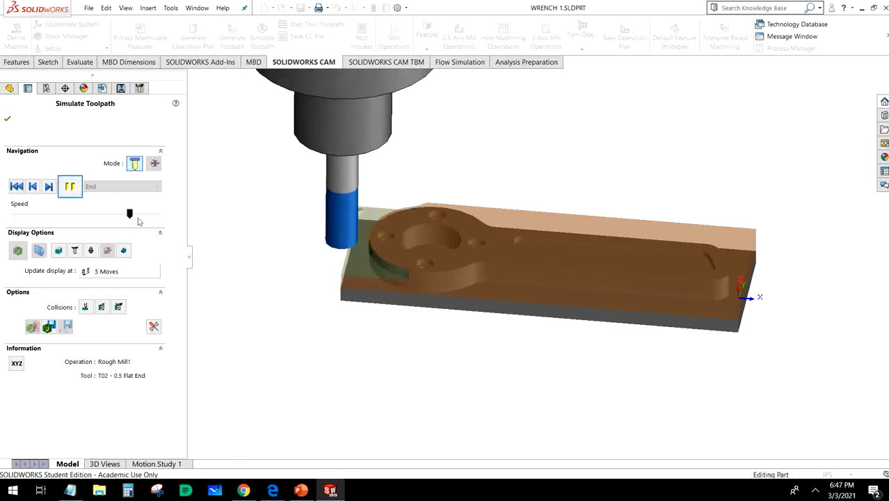
{"action": "left_click", "coordinate": [138, 219]}
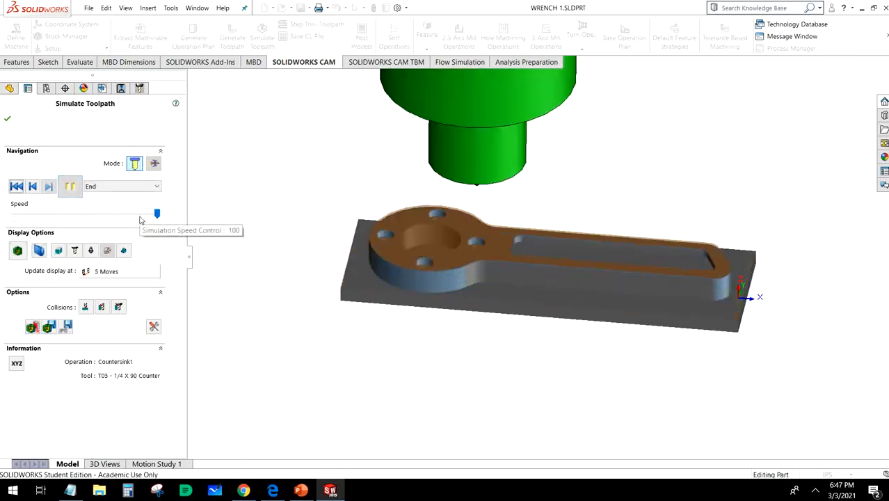
{"action": "left_click", "coordinate": [7, 118]}
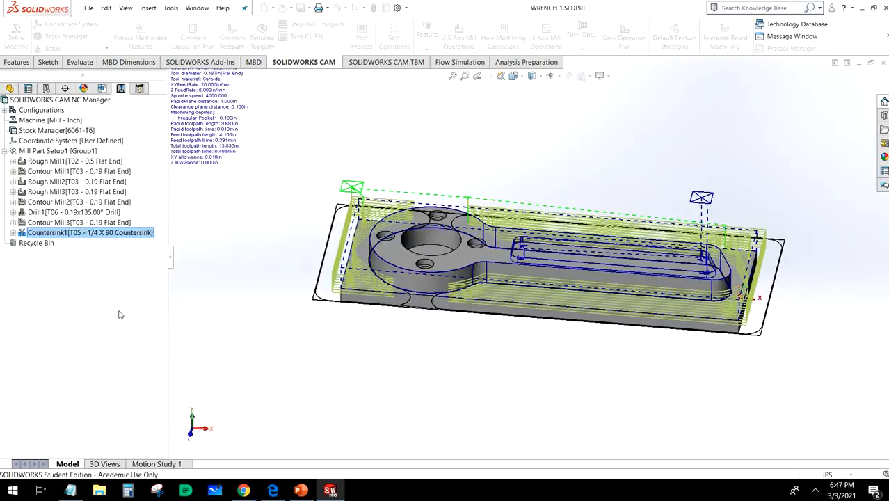
Edit Contour Mill1 and assign it the 1/2 in two-flute carbide flat end mill from the tool crib
{"action": "left_click", "coordinate": [87, 172]}
{"action": "right_click", "coordinate": [88, 174]}
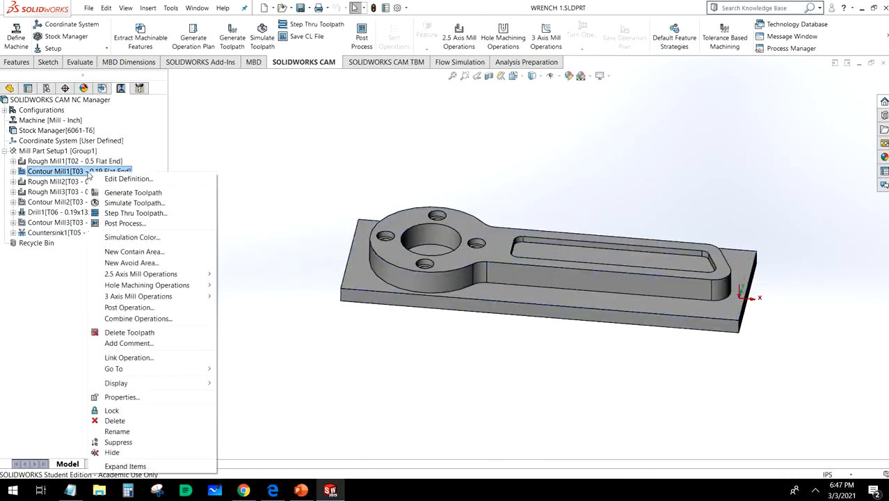
{"action": "left_click", "coordinate": [105, 180]}
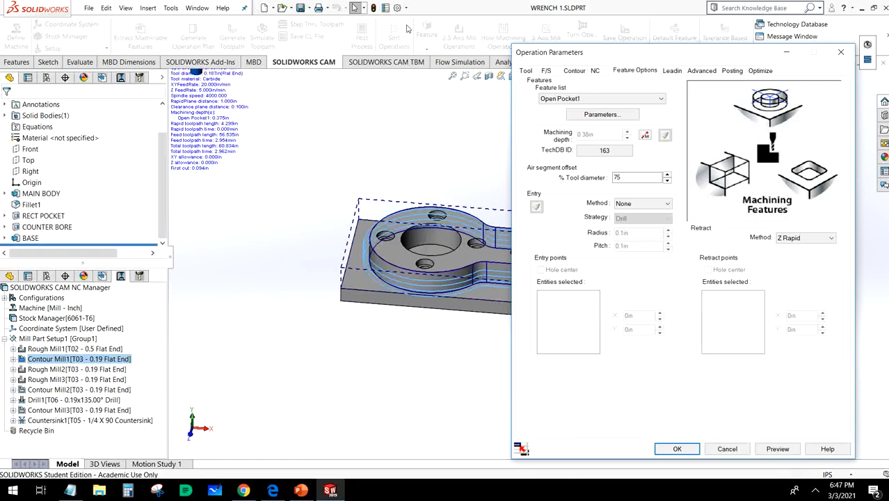
{"action": "left_click", "coordinate": [526, 71]}
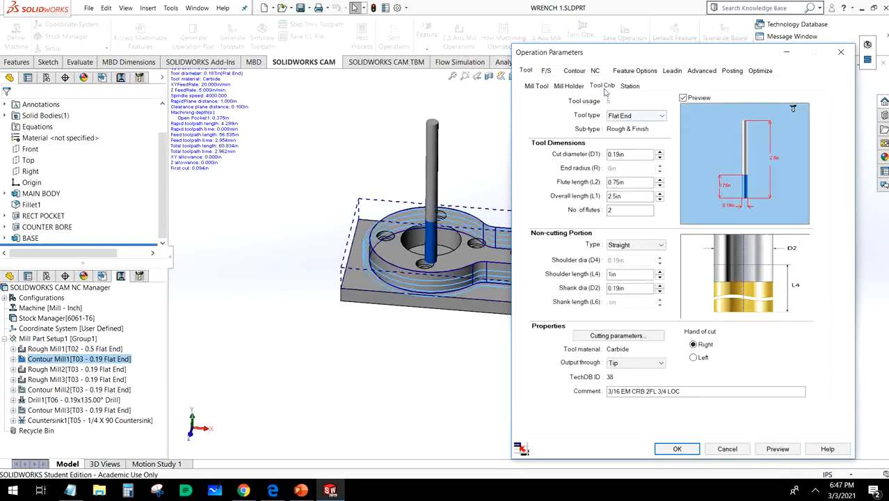
{"action": "left_click", "coordinate": [601, 85]}
{"action": "left_click", "coordinate": [666, 144]}
{"action": "left_click", "coordinate": [581, 147]}
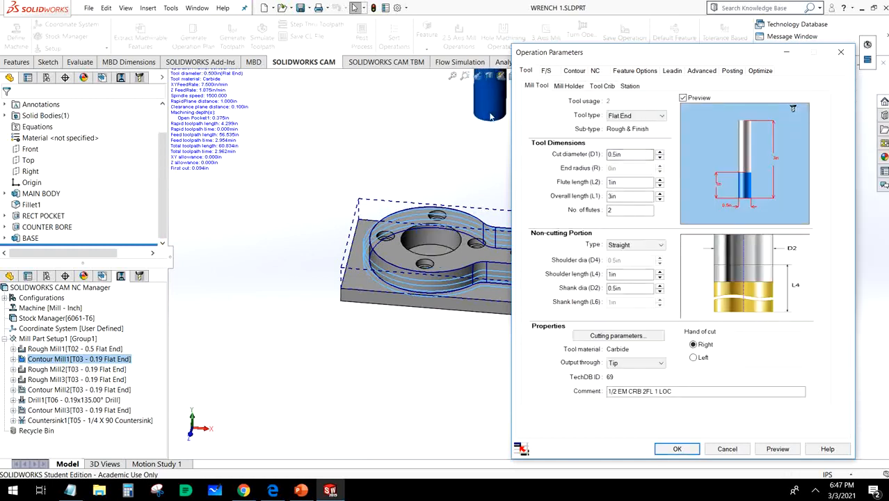
Define Contour Mill1's feeds and speeds by Operation and set the spindle speed to 2400 rpm
{"action": "left_click", "coordinate": [547, 71]}
{"action": "left_click", "coordinate": [581, 93]}
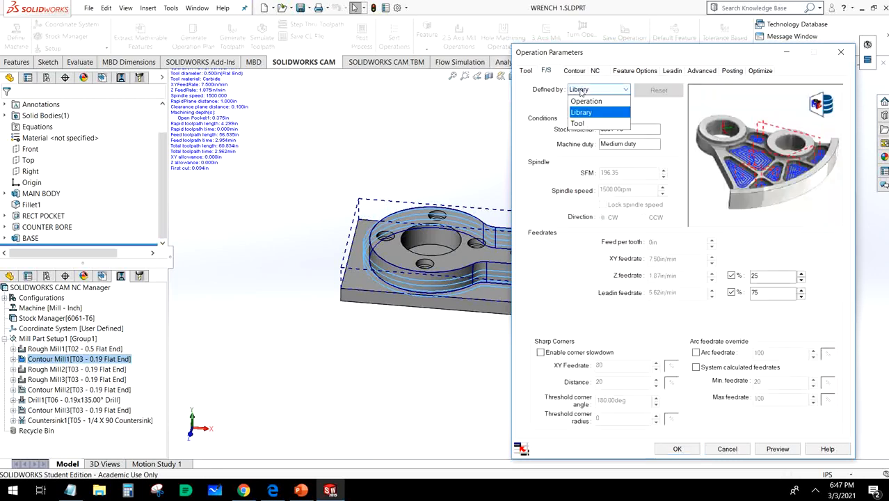
{"action": "left_click", "coordinate": [585, 109]}
{"action": "left_click_drag", "start_coordinate": [631, 189], "coordinate": [556, 192]}
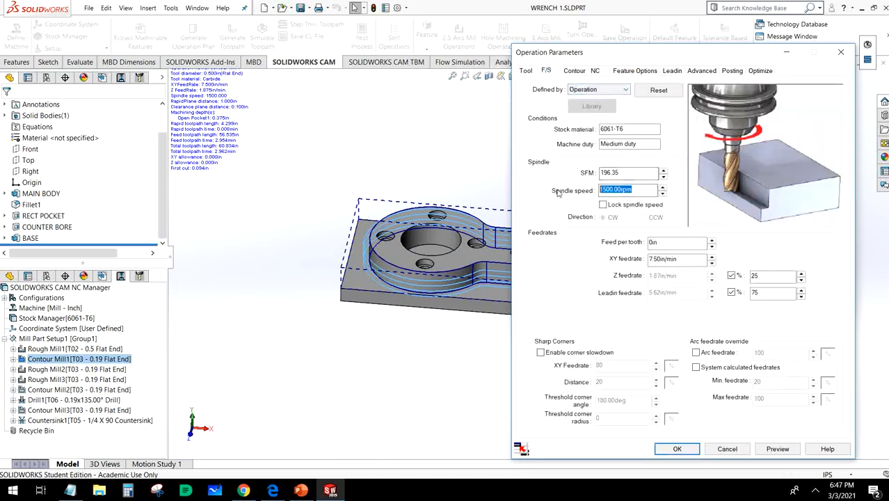
{"action": "type", "text": "2400"}
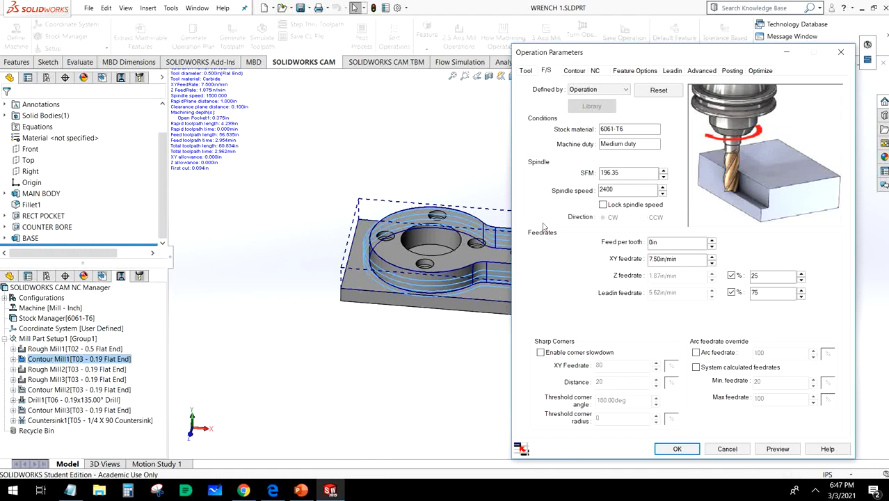
Set the XY feedrate of Contour Mill1 to 10 in/min
{"action": "left_click", "coordinate": [690, 260]}
{"action": "left_click_drag", "start_coordinate": [691, 261], "coordinate": [600, 264]}
{"action": "type", "text": "10"}
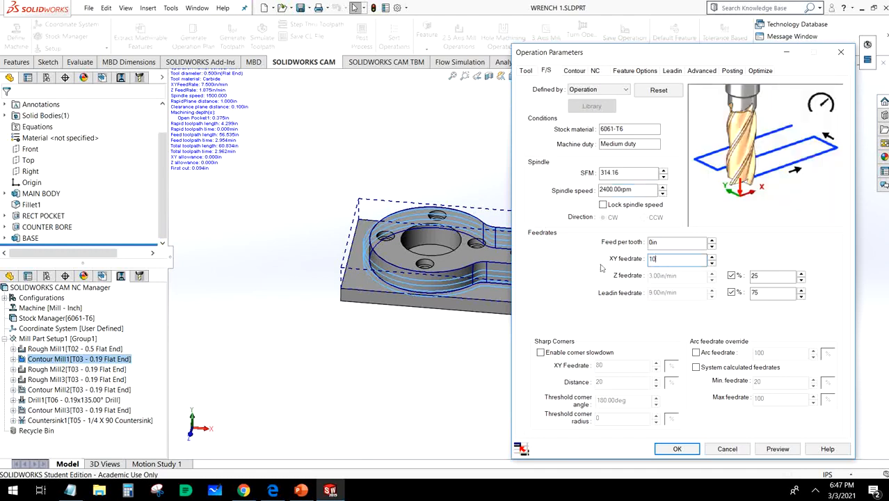
{"action": "left_click", "coordinate": [684, 243]}
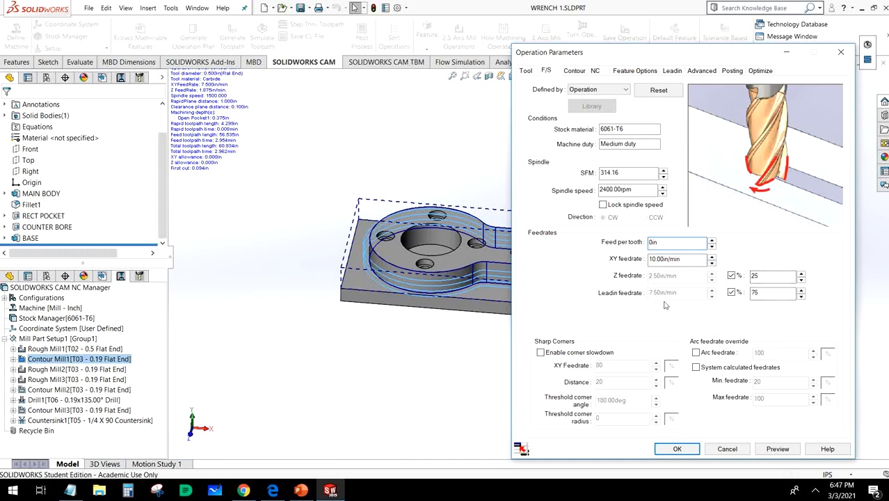
Switch Contour Mill1's depth cuts to absolute values and set the first and maximum cut amounts to 0.05 in
{"action": "left_click", "coordinate": [571, 71]}
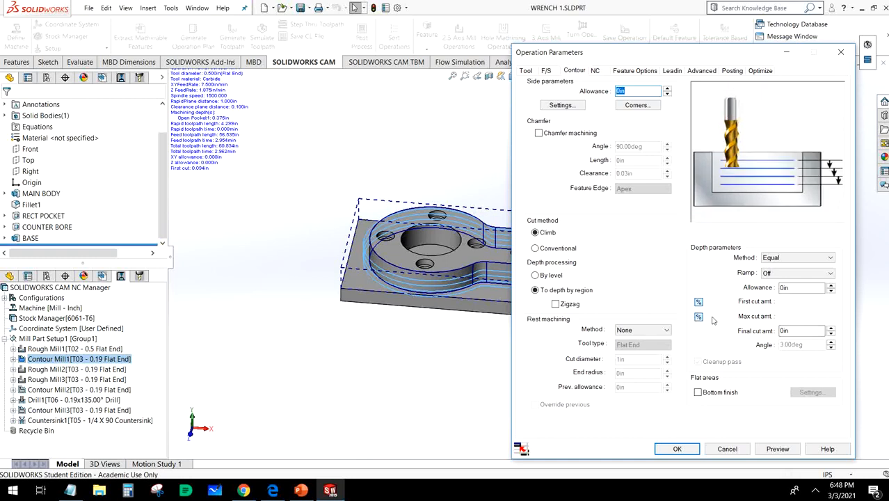
{"action": "left_click_drag", "start_coordinate": [813, 302], "coordinate": [743, 301]}
{"action": "type", "text": "0"}
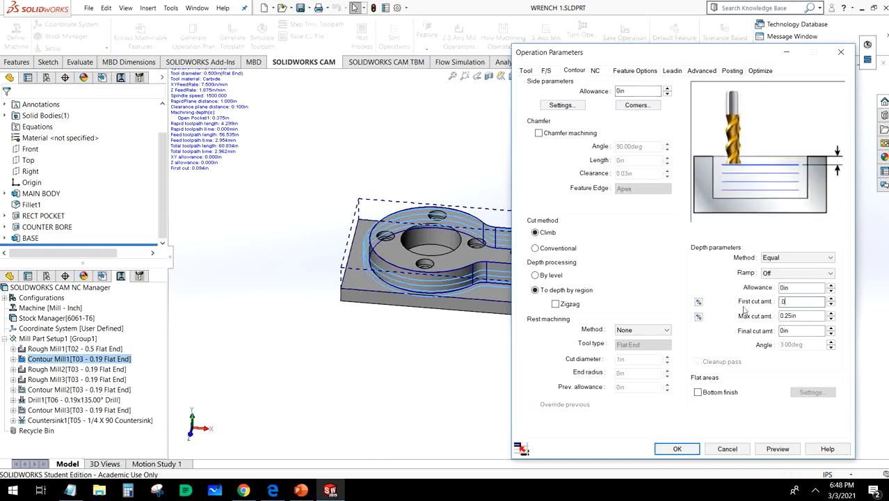
{"action": "type", "text": "050"}
{"action": "key", "text": "Tab"}
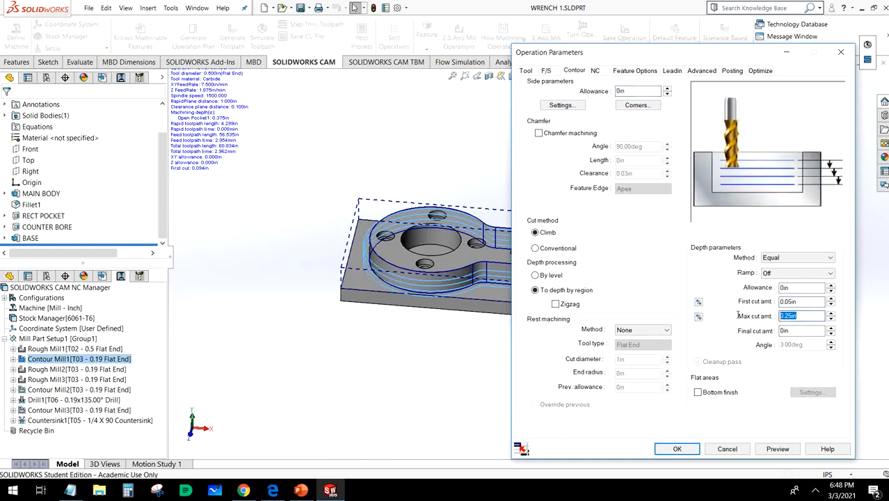
{"action": "key", "text": "BackSpace"}
{"action": "key", "text": "shift+Tab"}
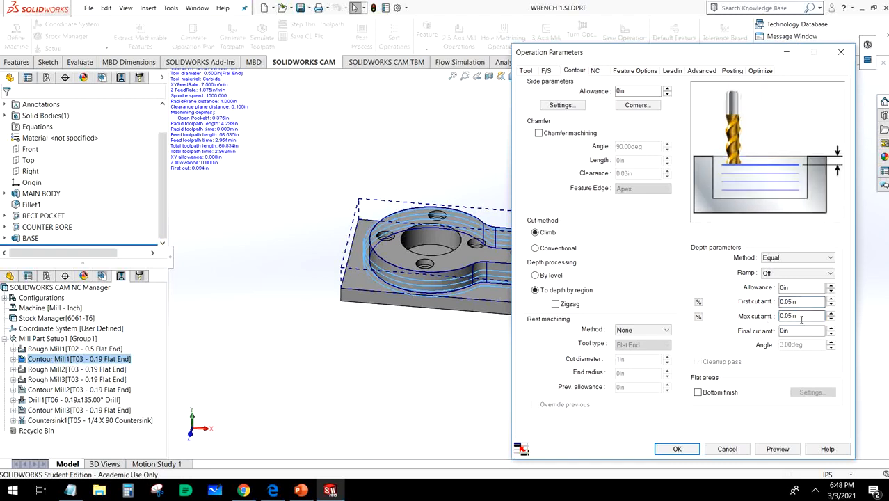
Make Contour Mill1's rapid plane use the setup definition, turn CNC compensation off and accept the operation's parameters
{"action": "left_click", "coordinate": [594, 72]}
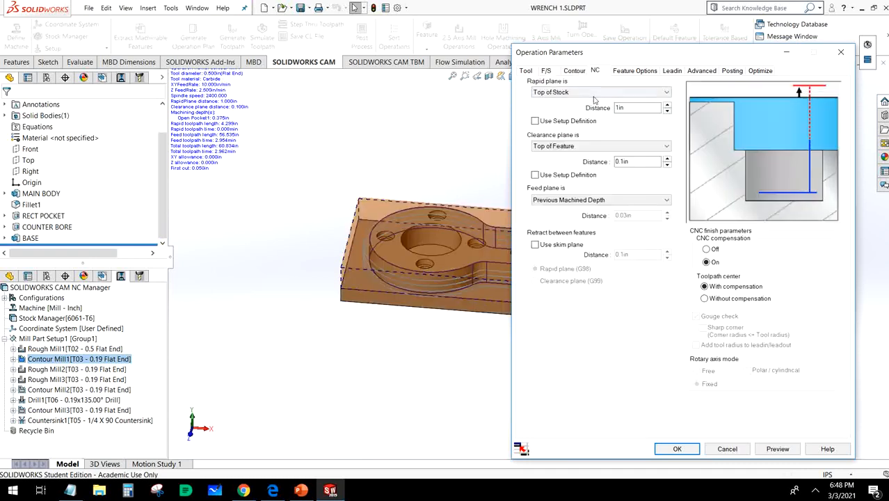
{"action": "left_click_drag", "start_coordinate": [634, 108], "coordinate": [594, 107]}
{"action": "key", "text": "BackSpace"}
{"action": "left_click", "coordinate": [602, 122]}
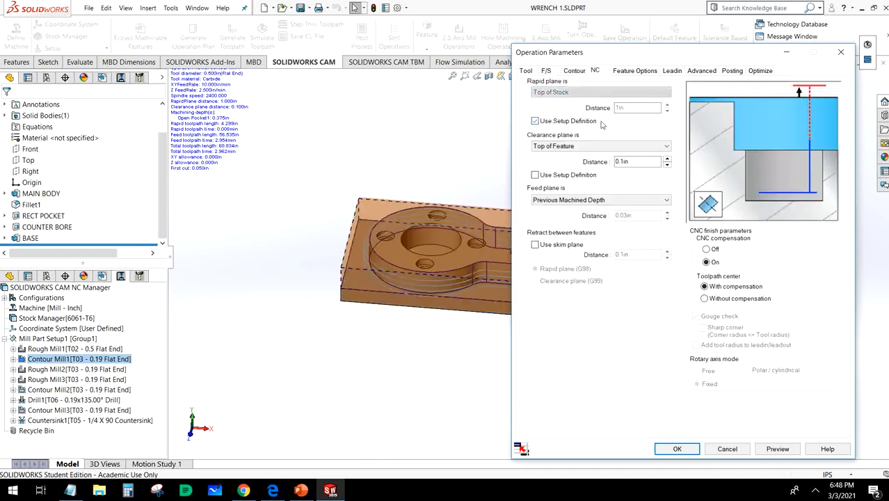
{"action": "left_click", "coordinate": [707, 250]}
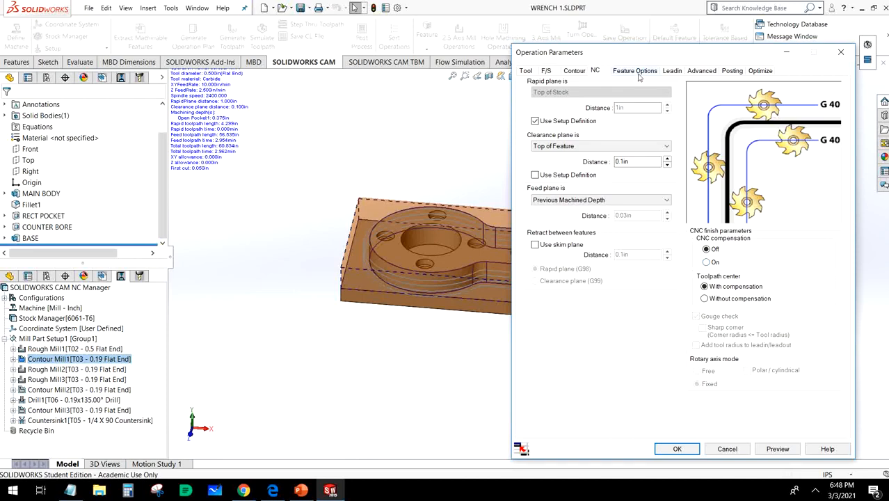
{"action": "left_click", "coordinate": [635, 71]}
{"action": "left_click", "coordinate": [596, 71]}
{"action": "left_click", "coordinate": [676, 449]}
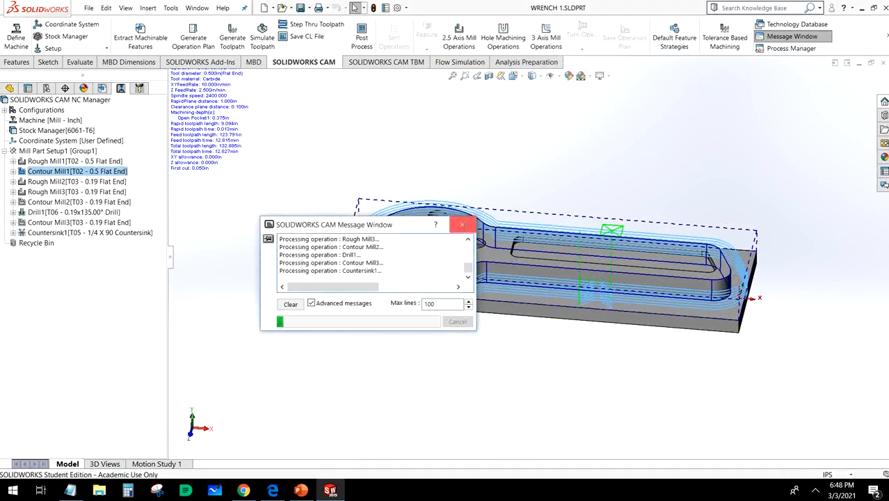
{"action": "left_click", "coordinate": [462, 224]}
Examine the toolpaths of Rough Mill1, Contour Mill1 and Rough Mill2 on the model, looking closely at the rectangular pocket
{"action": "left_click", "coordinate": [70, 161]}
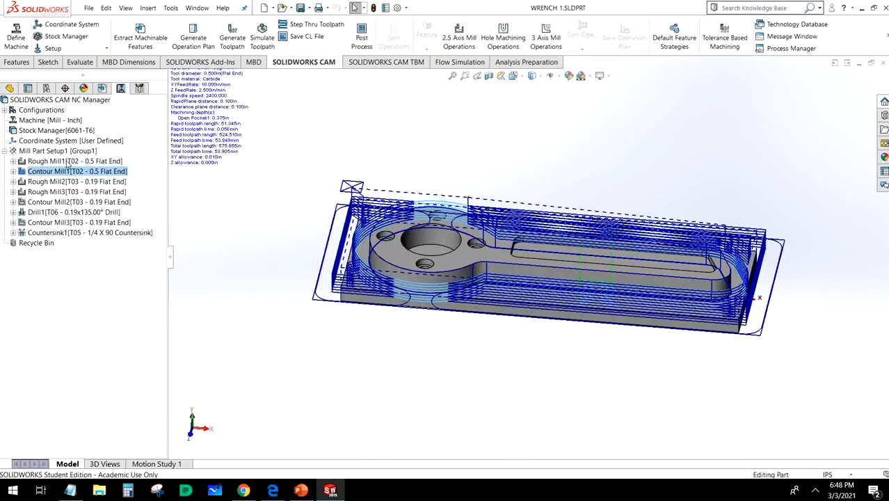
{"action": "left_click", "coordinate": [71, 171]}
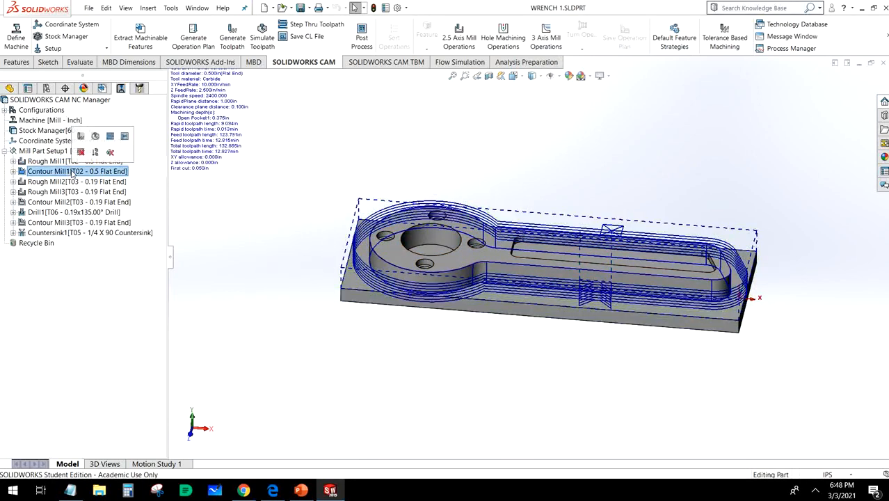
{"action": "left_click", "coordinate": [69, 181]}
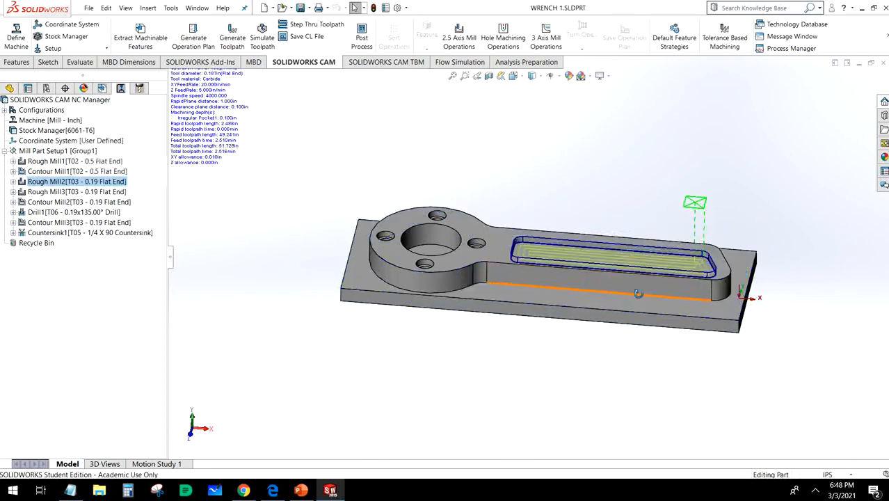
{"action": "middle_click_drag", "start_coordinate": [638, 294], "coordinate": [639, 353]}
{"action": "scroll", "coordinate": [623, 264], "scroll_direction": "down", "scroll_amount": 4}
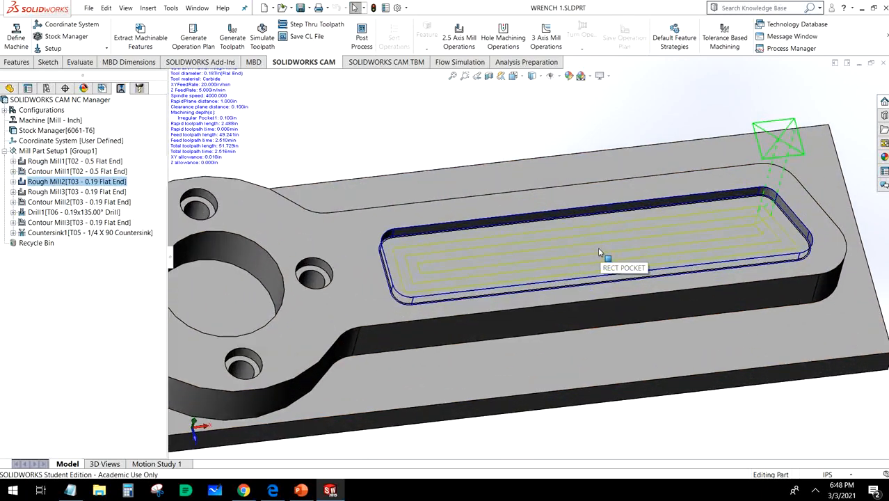
{"action": "right_click", "coordinate": [98, 182]}
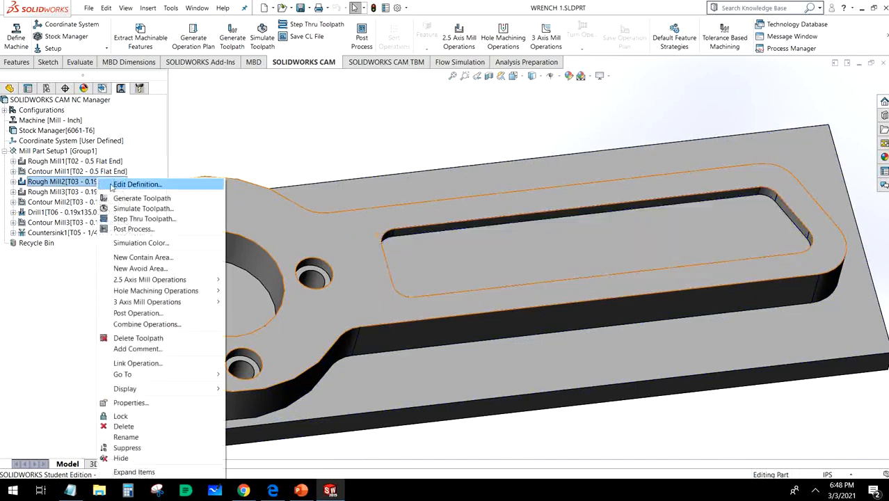
{"action": "left_click", "coordinate": [619, 418]}
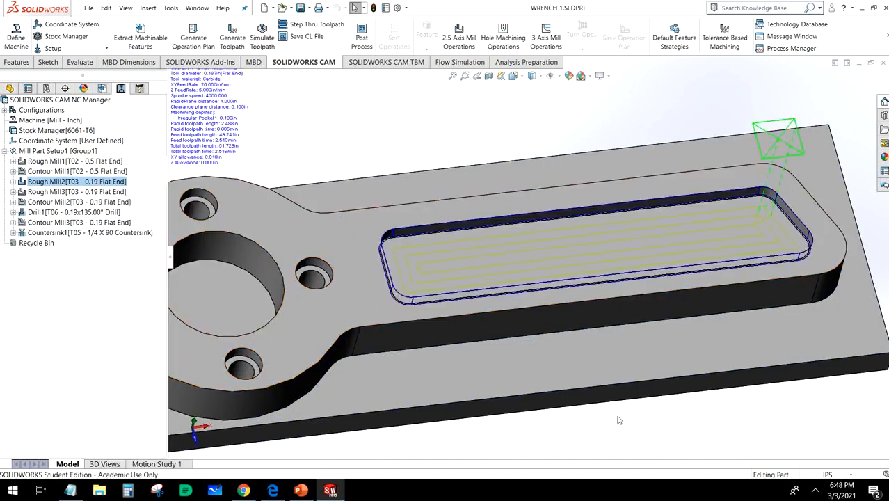
{"action": "scroll", "coordinate": [618, 419], "scroll_direction": "up", "scroll_amount": 3}
Open Rough Mill2's definition and replace its tool with the 1/2 in two-flute carbide flat end mill from the tool crib
{"action": "right_click", "coordinate": [89, 182]}
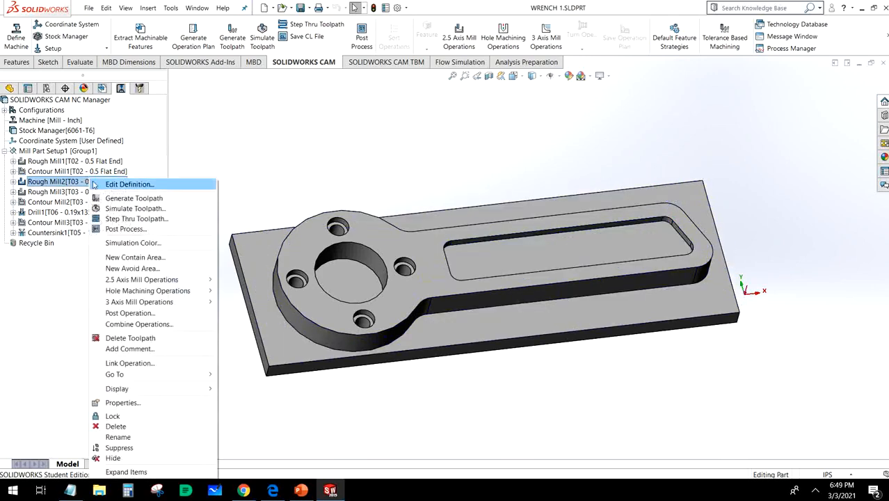
{"action": "left_click", "coordinate": [111, 185]}
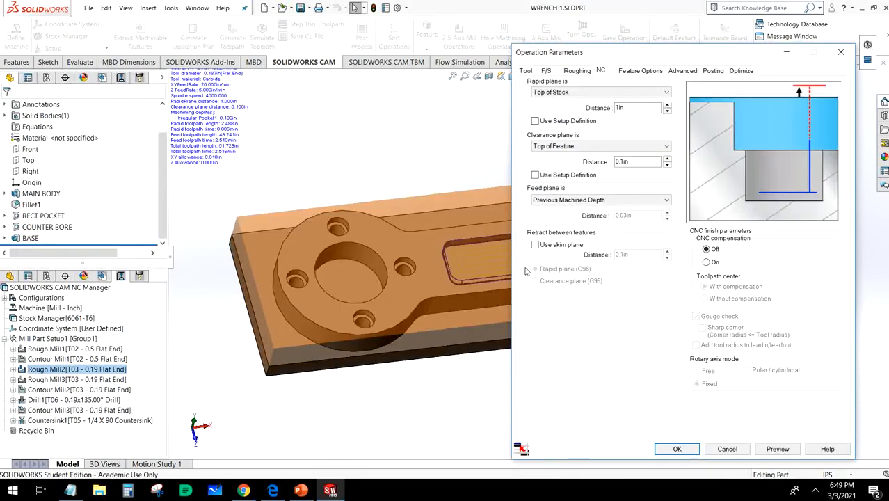
{"action": "left_click", "coordinate": [527, 71]}
{"action": "left_click", "coordinate": [589, 87]}
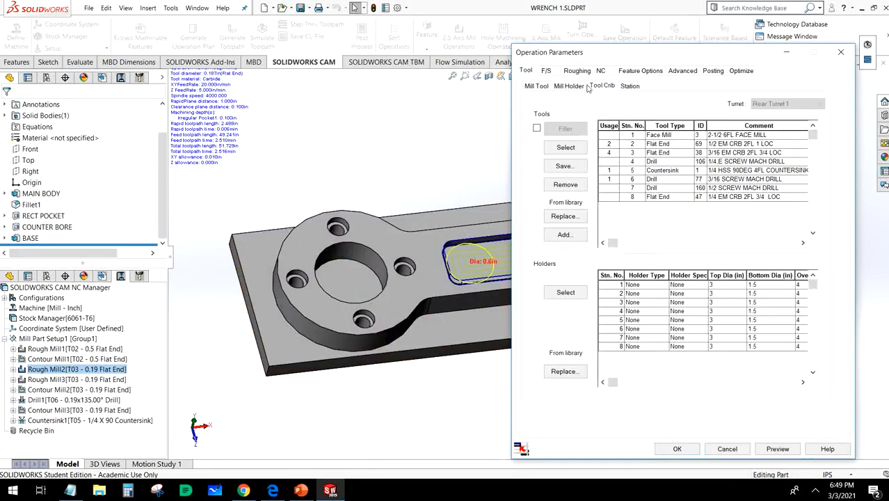
{"action": "left_click", "coordinate": [671, 143]}
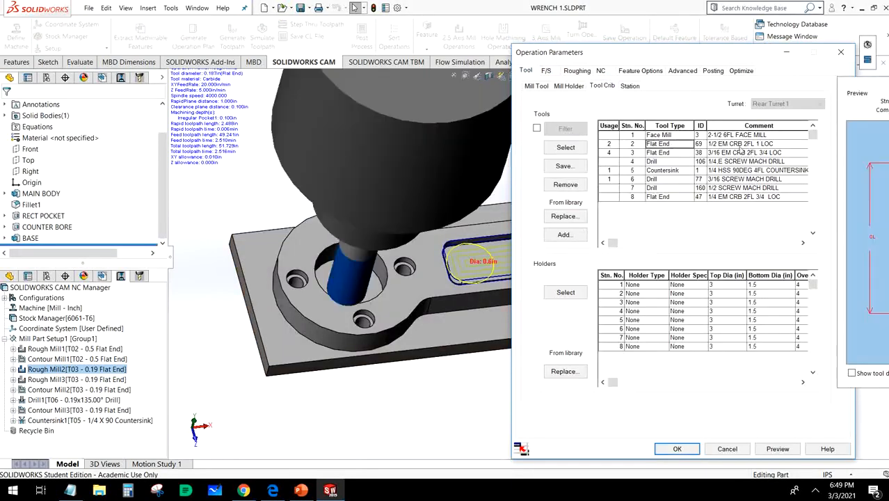
{"action": "left_click", "coordinate": [571, 149]}
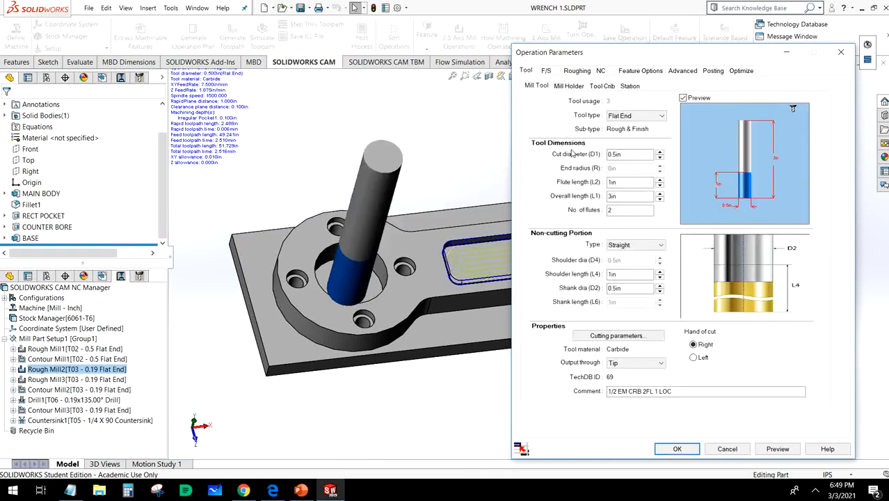
Define Rough Mill2's feeds and speeds by Operation and set the spindle speed to 2400 rpm
{"action": "left_click", "coordinate": [547, 72]}
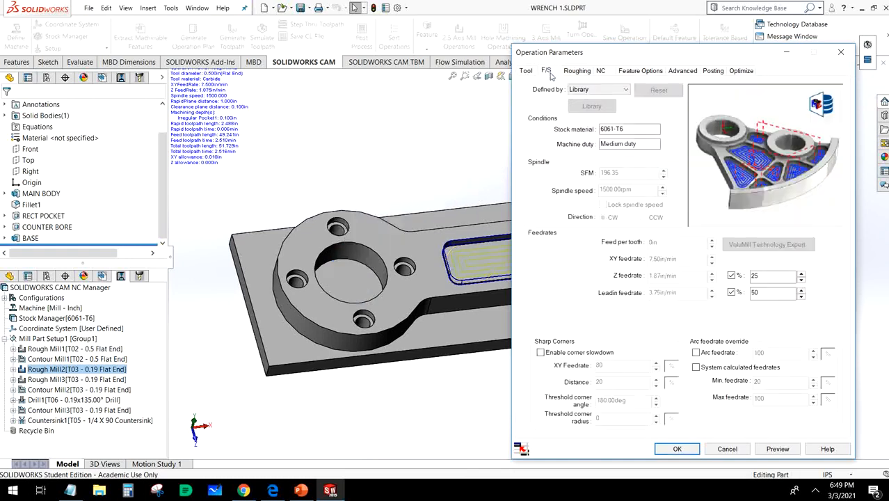
{"action": "left_click", "coordinate": [597, 89]}
{"action": "left_click", "coordinate": [584, 96]}
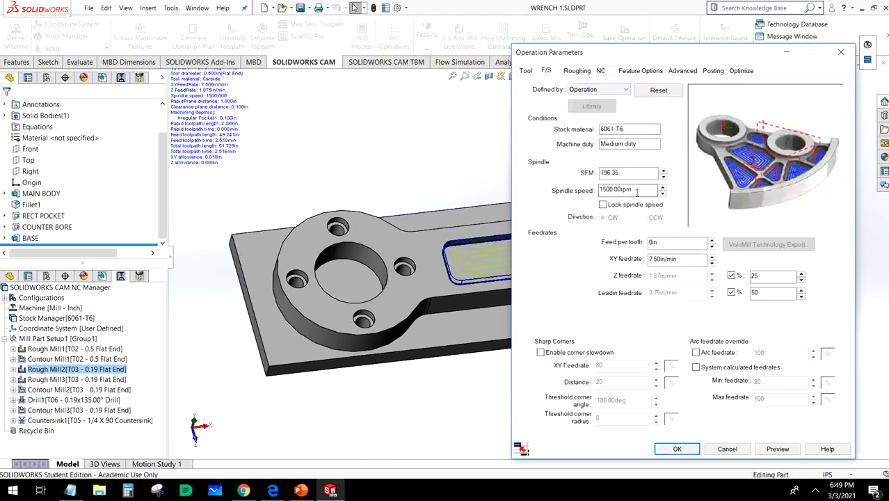
{"action": "double_click", "coordinate": [636, 191]}
{"action": "type", "text": "24"}
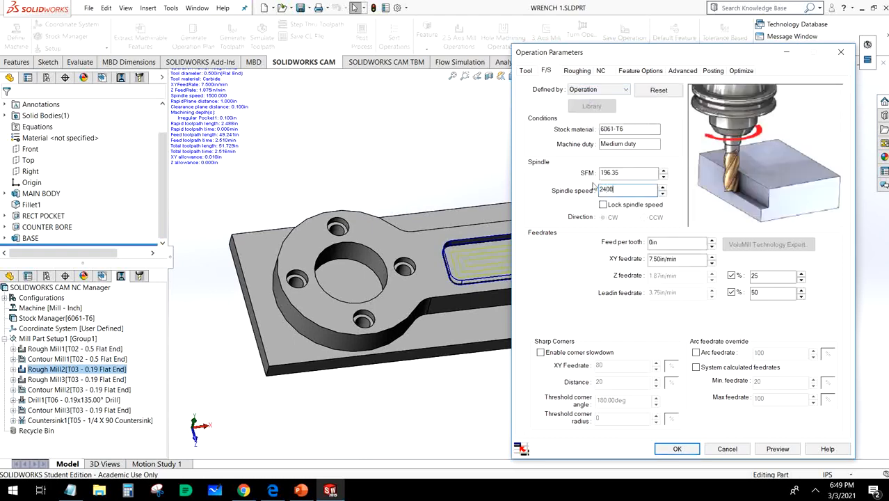
{"action": "type", "text": "00"}
Set Rough Mill2's XY feedrate to 10 in/min
{"action": "left_click", "coordinate": [678, 258]}
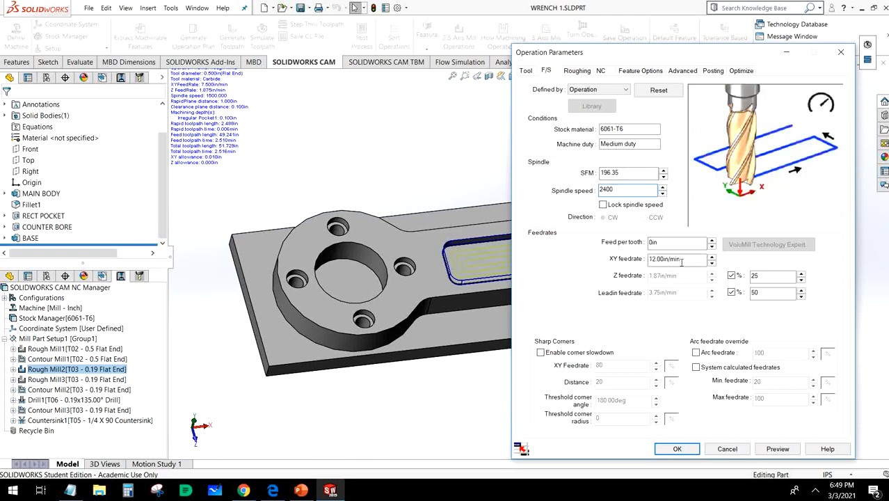
{"action": "double_click", "coordinate": [664, 258]}
{"action": "type", "text": "1"}
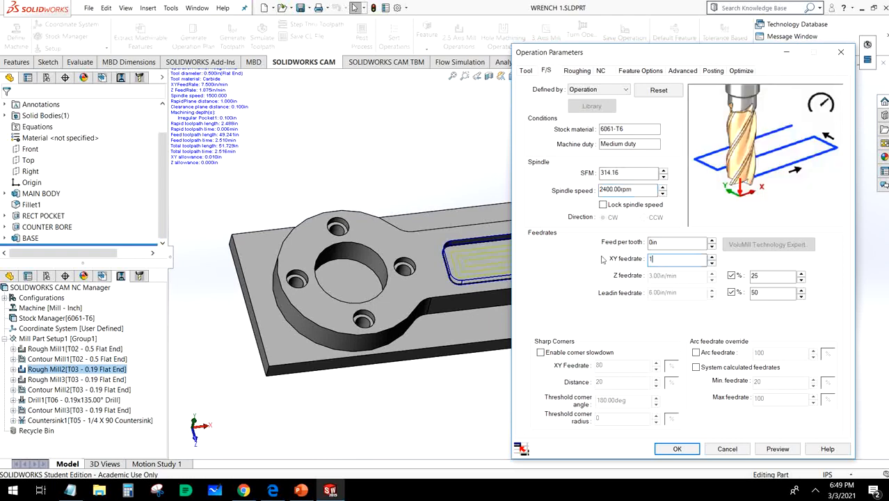
{"action": "type", "text": "0"}
{"action": "left_click", "coordinate": [673, 243]}
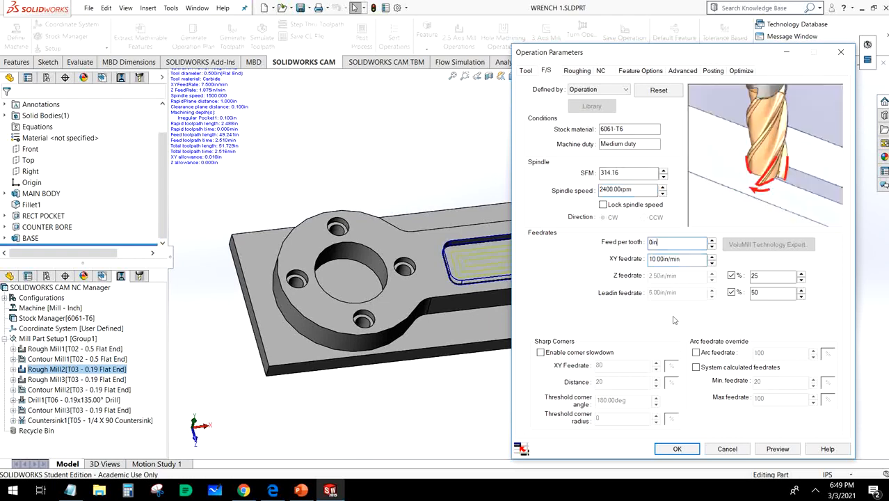
Switch Rough Mill2's depth cuts from percentages to absolute values and set the first and maximum cut amounts to 0.05 in
{"action": "left_click", "coordinate": [572, 74]}
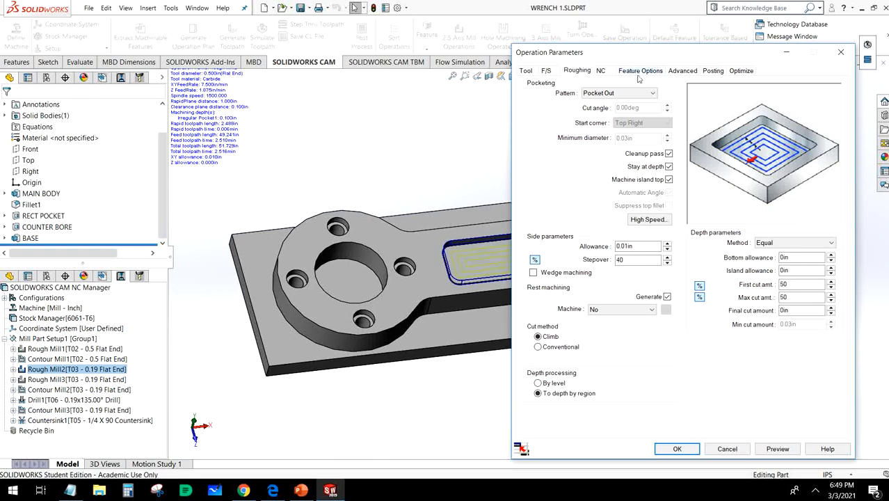
{"action": "left_click_drag", "start_coordinate": [625, 56], "coordinate": [788, 52]}
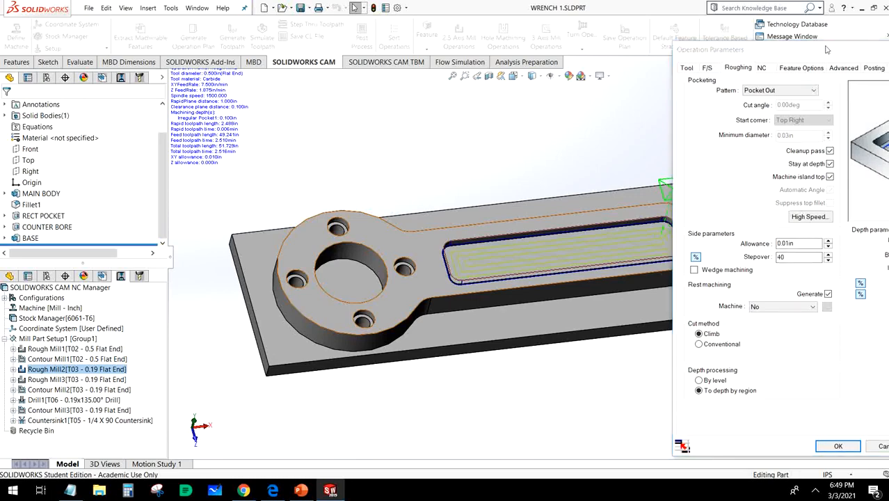
{"action": "left_click_drag", "start_coordinate": [829, 49], "coordinate": [752, 303]}
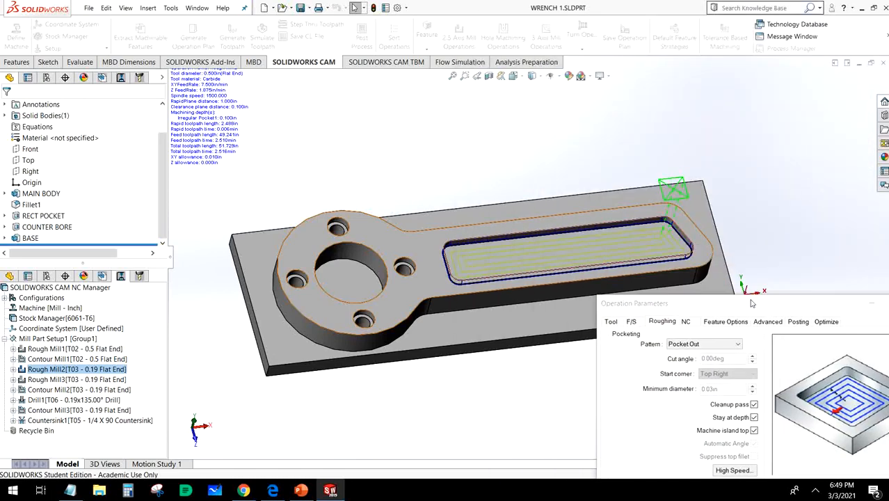
{"action": "left_click_drag", "start_coordinate": [752, 302], "coordinate": [751, 302]}
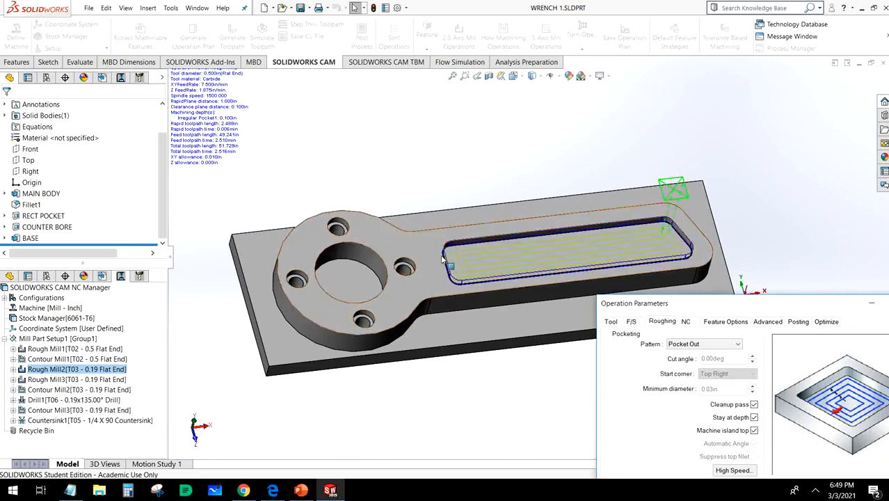
{"action": "left_click_drag", "start_coordinate": [768, 304], "coordinate": [526, 53]}
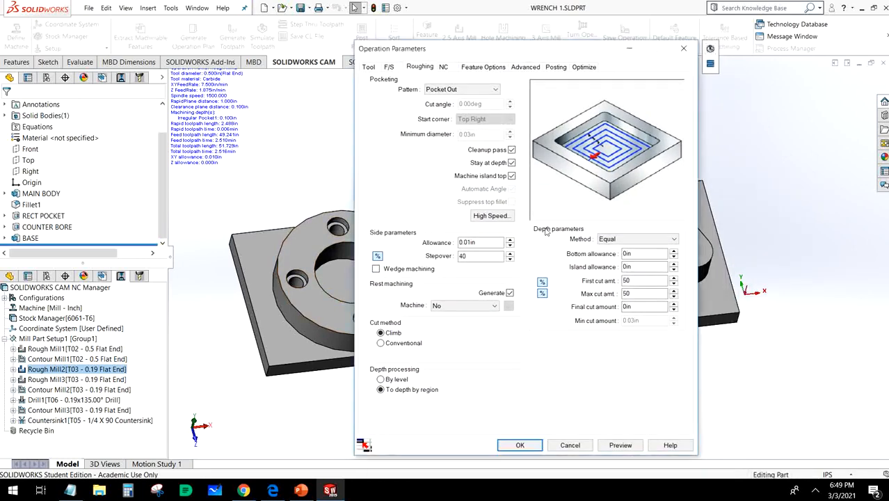
{"action": "left_click", "coordinate": [541, 281]}
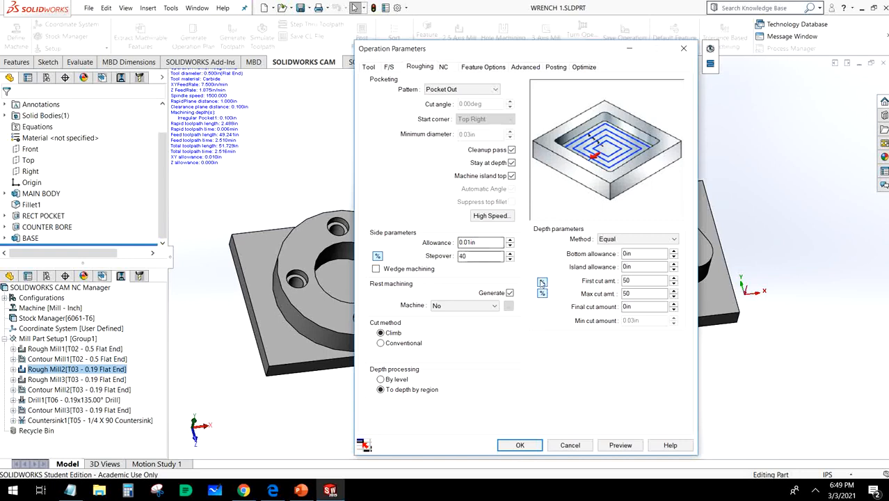
{"action": "left_click", "coordinate": [542, 293]}
{"action": "left_click_drag", "start_coordinate": [639, 280], "coordinate": [580, 278]}
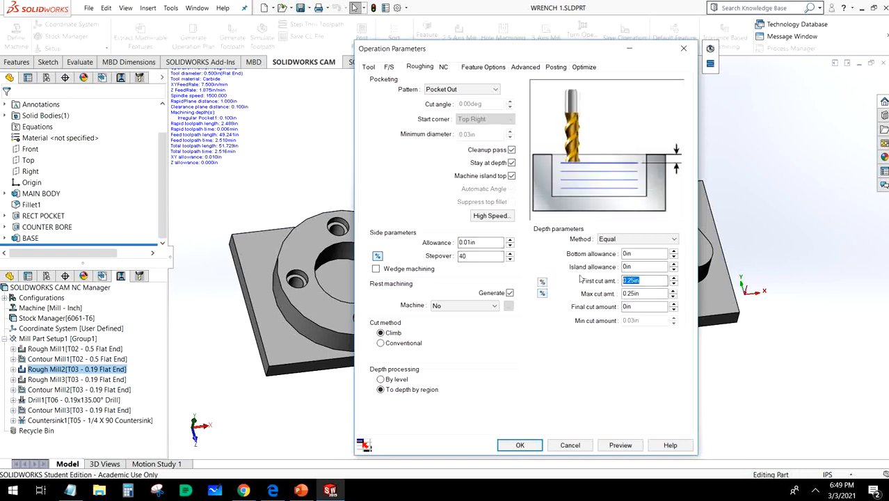
{"action": "key", "text": "BackSpace"}
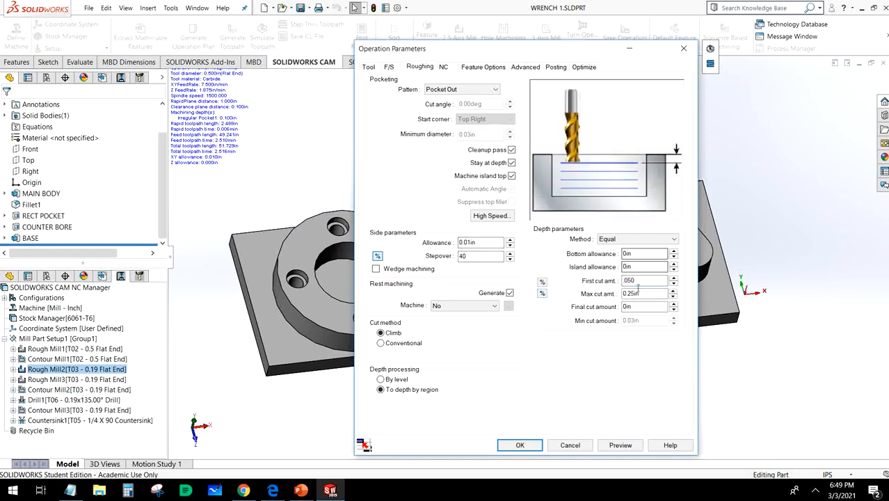
{"action": "key", "text": "Tab"}
{"action": "type", "text": "0"}
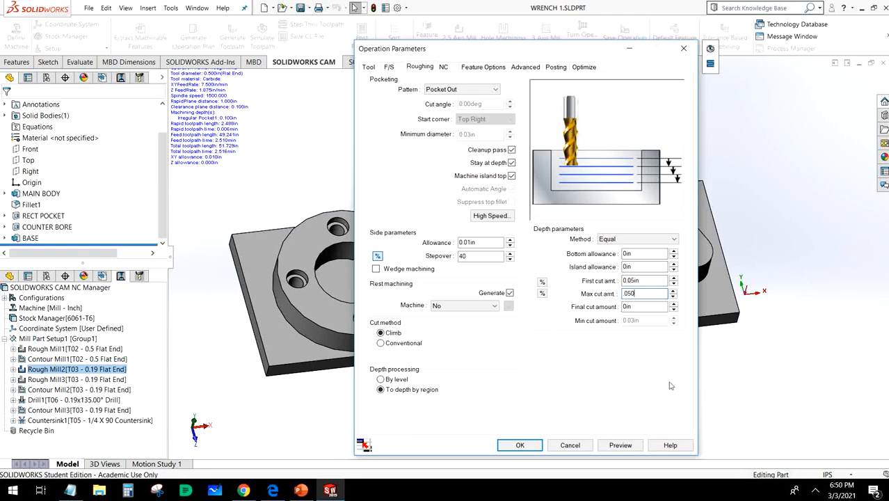
Set Rough Mill2's rapid plane distance to 0.1 in, accept the parameters and dismiss the message window
{"action": "left_click", "coordinate": [445, 67]}
{"action": "left_click_drag", "start_coordinate": [478, 103], "coordinate": [458, 91]}
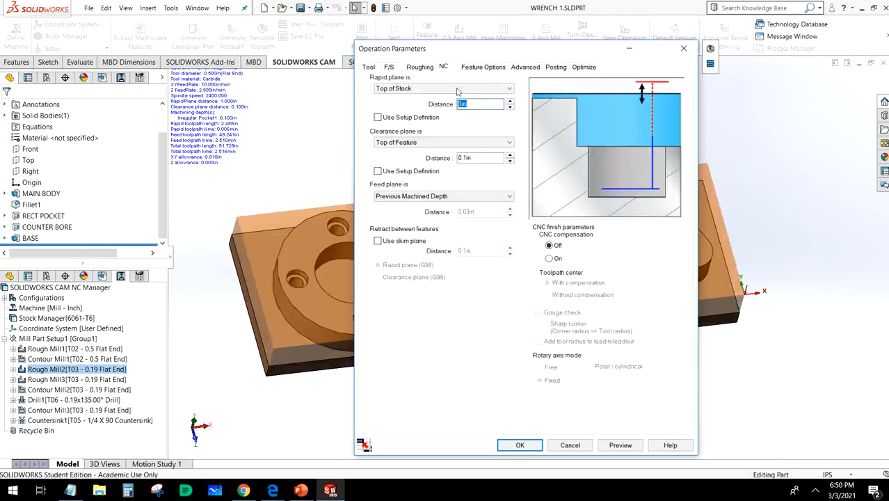
{"action": "type", "text": ".1"}
{"action": "left_click", "coordinate": [483, 67]}
{"action": "left_click", "coordinate": [442, 67]}
{"action": "left_click", "coordinate": [518, 447]}
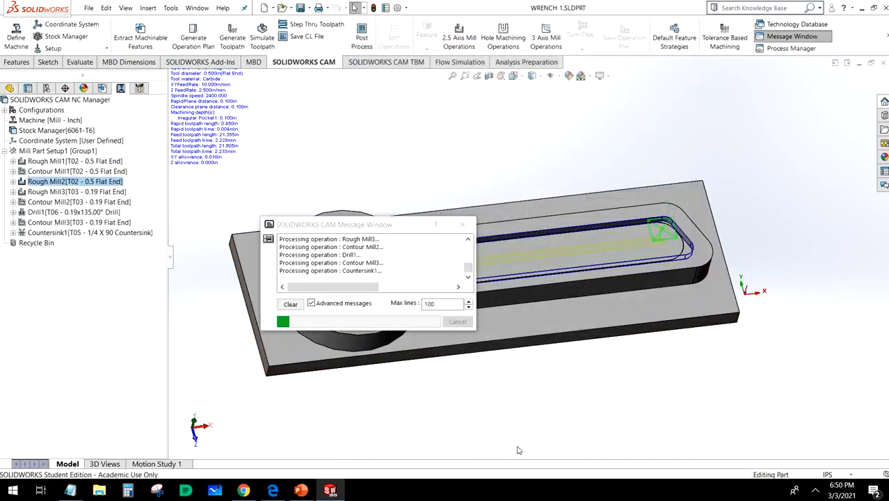
{"action": "left_click", "coordinate": [463, 224]}
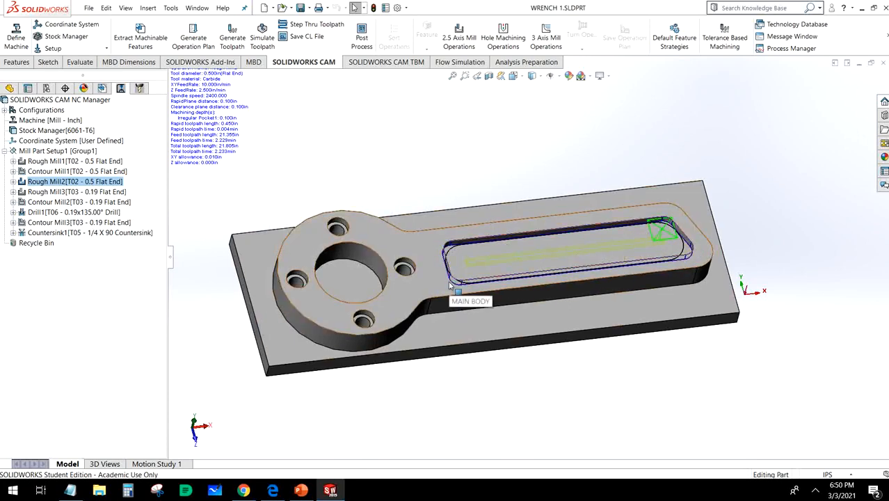
Compare the toolpaths of Rough Mill3 and Rough Mill2 in the rectangular pocket, looking closely at its corners
{"action": "left_click", "coordinate": [76, 191]}
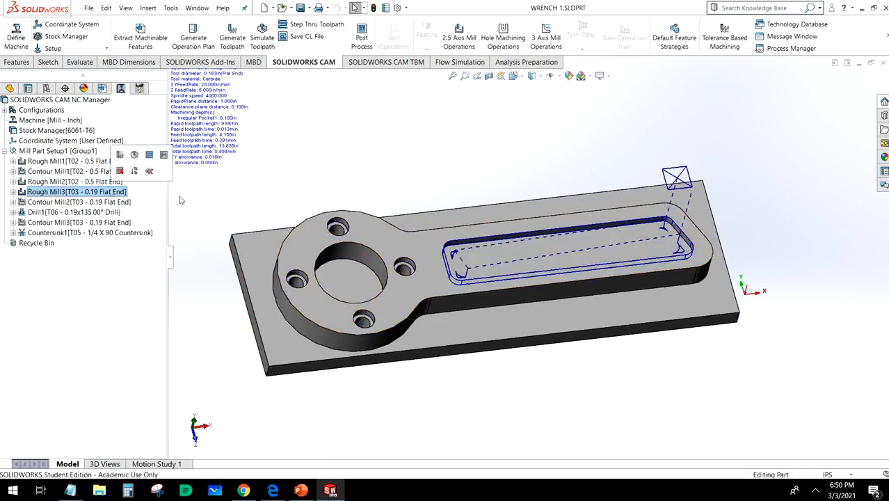
{"action": "scroll", "coordinate": [545, 248], "scroll_direction": "down", "scroll_amount": 3}
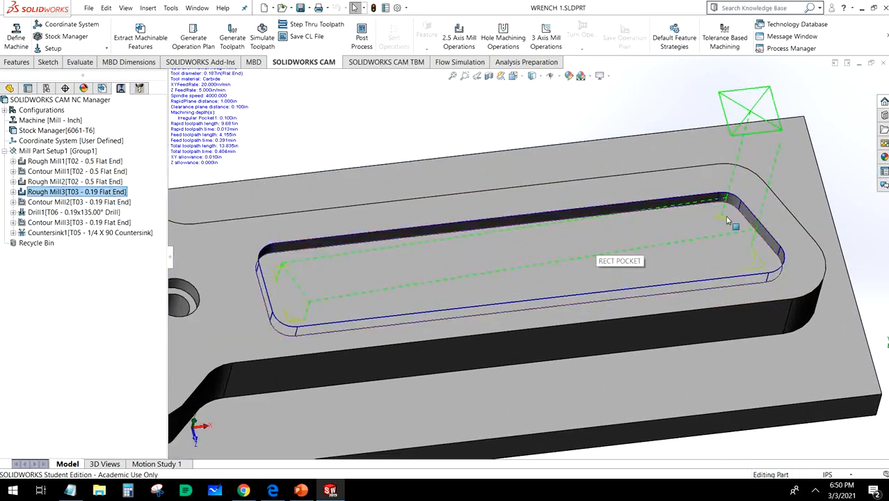
{"action": "left_click", "coordinate": [54, 181]}
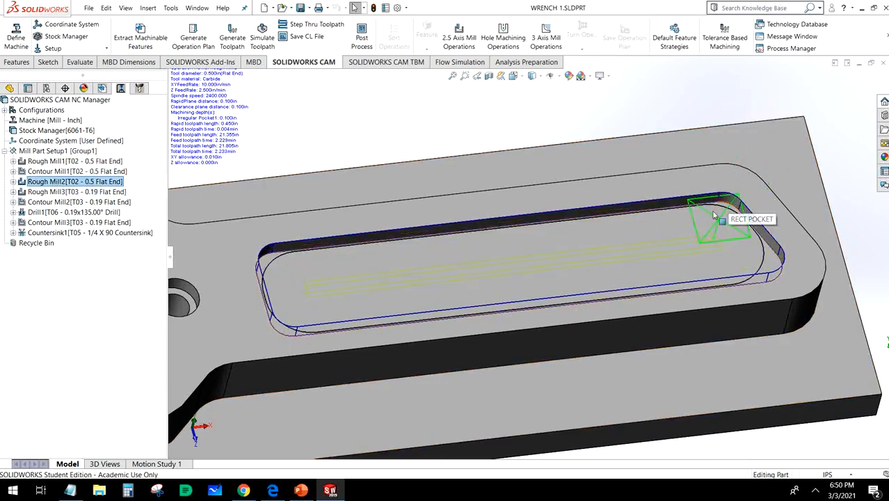
{"action": "scroll", "coordinate": [714, 216], "scroll_direction": "down", "scroll_amount": 3}
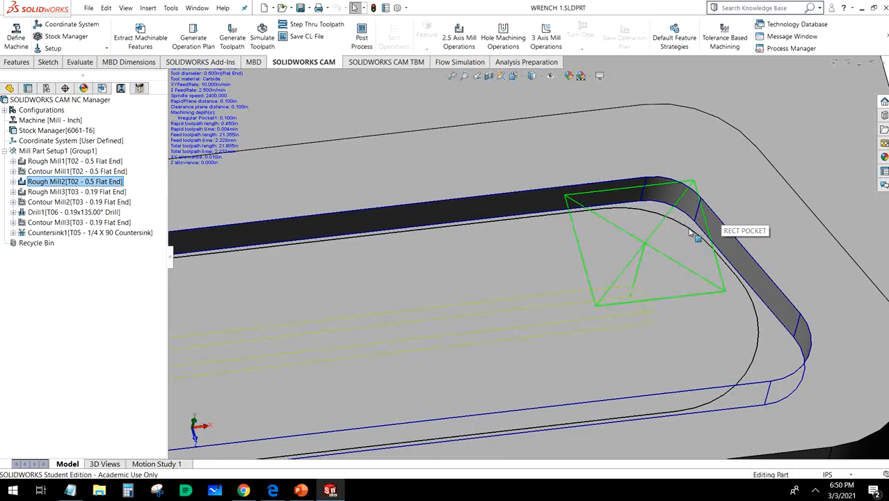
{"action": "left_click", "coordinate": [88, 193]}
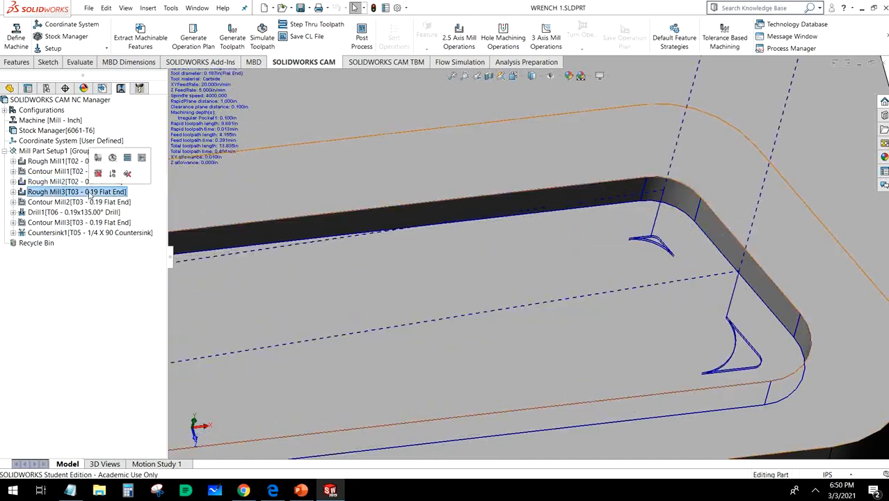
{"action": "scroll", "coordinate": [545, 257], "scroll_direction": "up", "scroll_amount": 5}
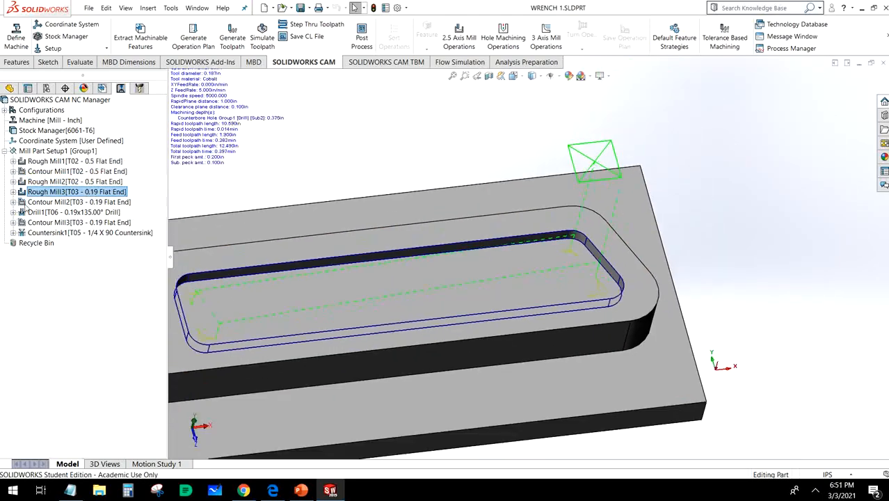
Open Rough Mill3's definition, review its tool and define its feeds and speeds by Operation
{"action": "right_click", "coordinate": [45, 193]}
{"action": "left_click", "coordinate": [69, 185]}
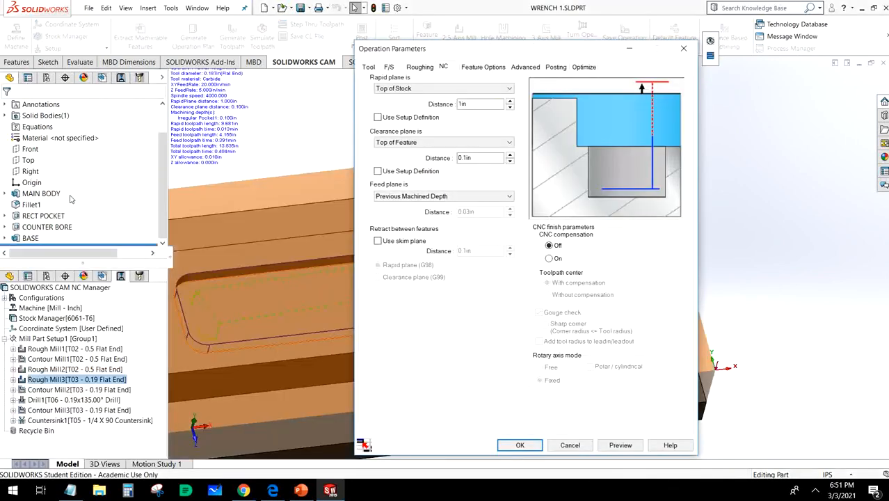
{"action": "left_click", "coordinate": [368, 67]}
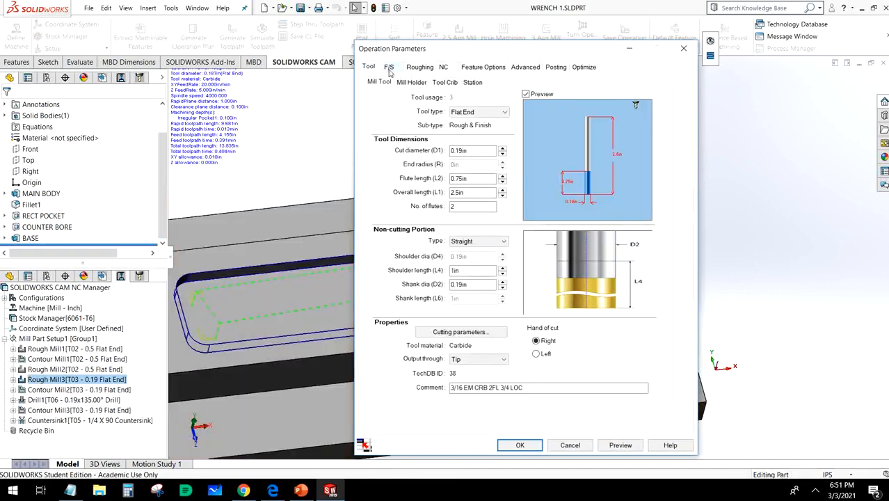
{"action": "left_click", "coordinate": [389, 67]}
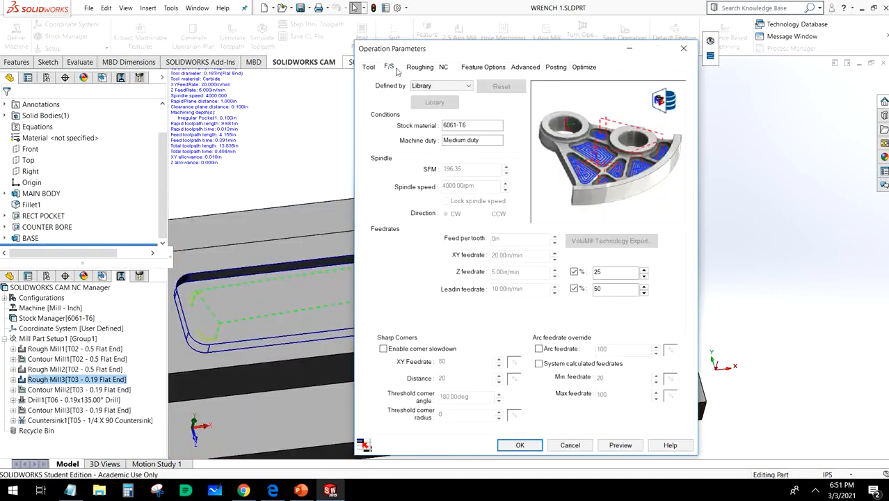
{"action": "left_click", "coordinate": [443, 86]}
{"action": "left_click", "coordinate": [438, 95]}
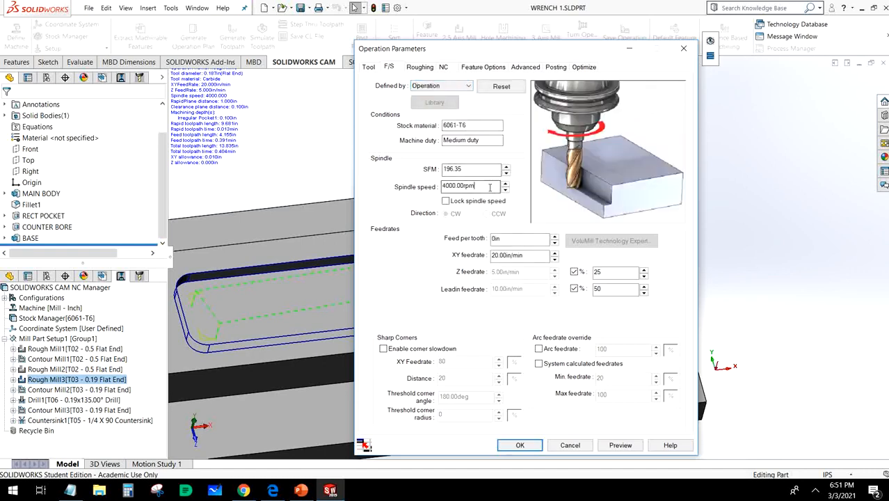
Switch to Calculator, work out a spindle speed for Rough Mill3's tool as 4 × 300 ÷ 0.1875, and close Calculator
{"action": "double_click", "coordinate": [462, 186]}
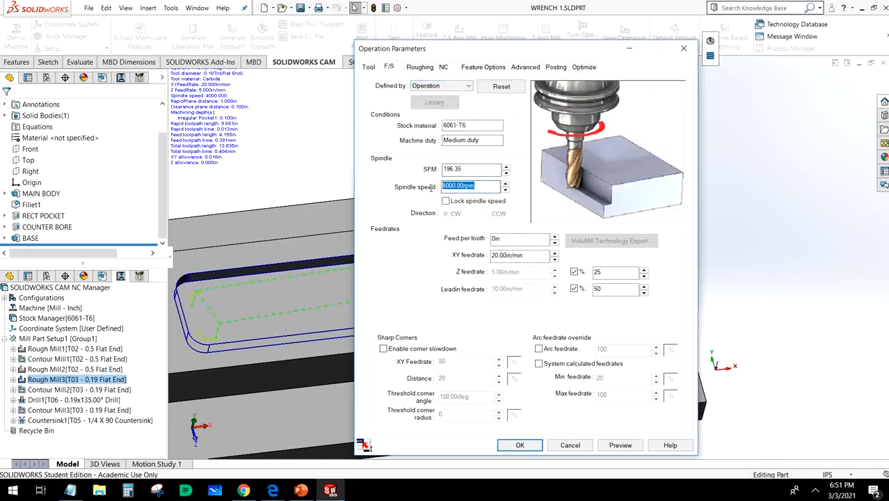
{"action": "left_click", "coordinate": [128, 491]}
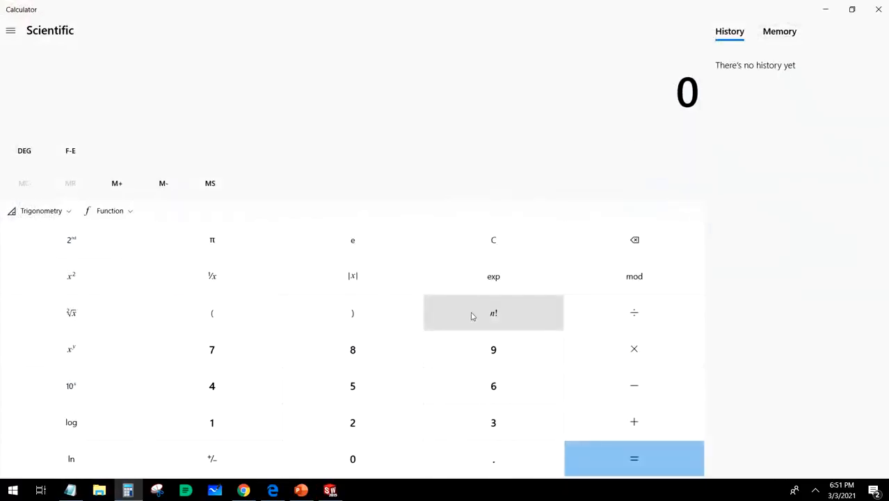
{"action": "type", "text": "4*300"}
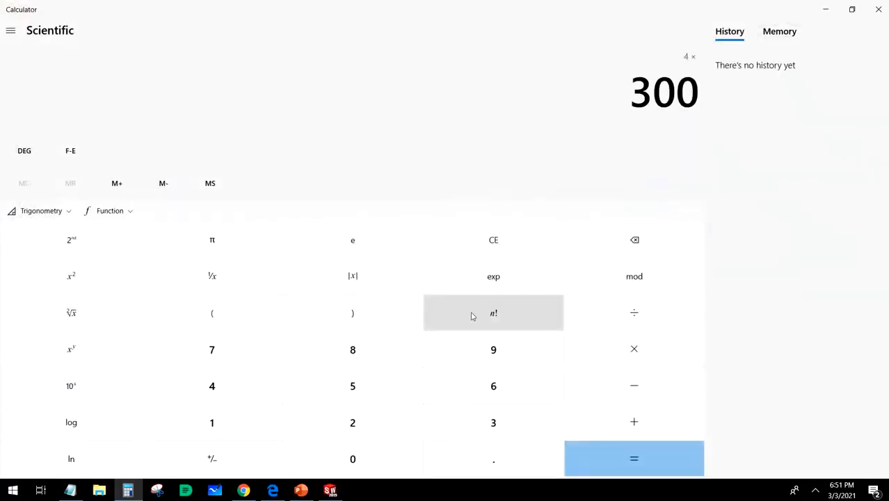
{"action": "key", "text": "Return"}
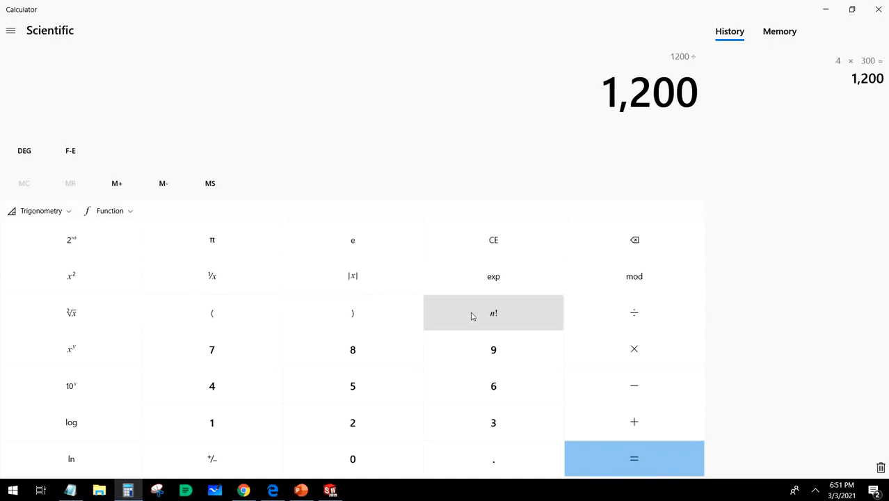
{"action": "type", "text": ".1875"}
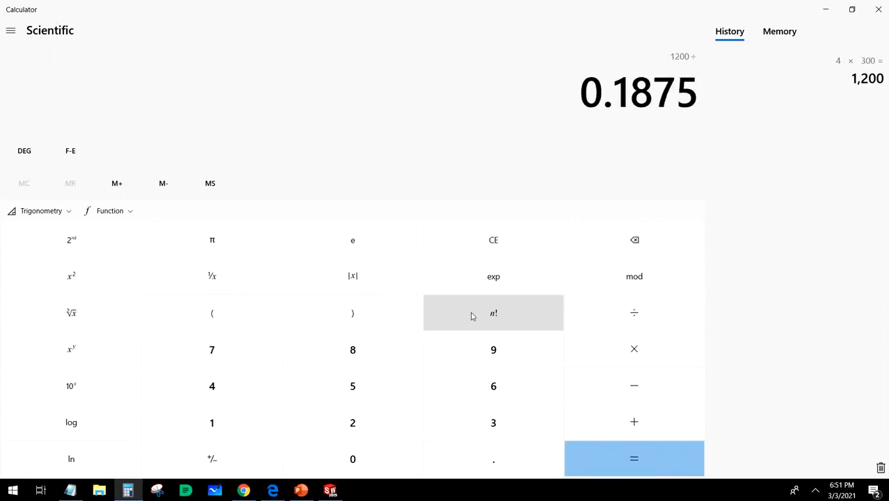
{"action": "key", "text": "Return"}
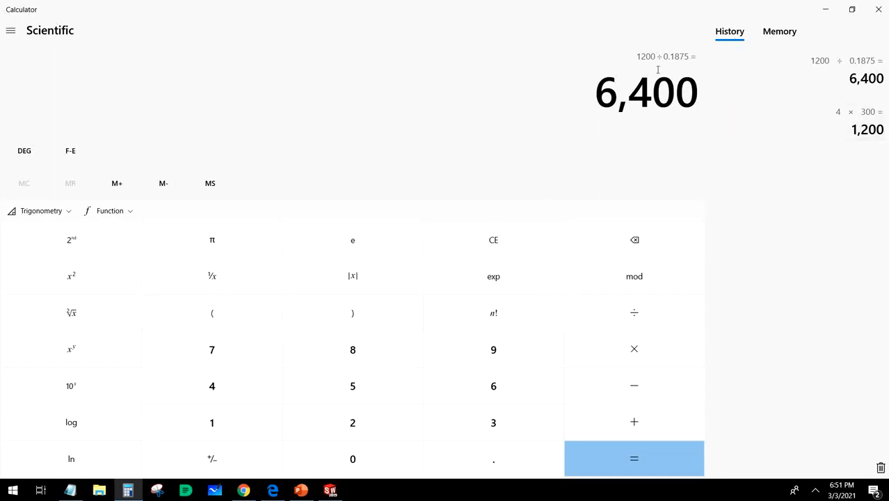
{"action": "left_click", "coordinate": [877, 9]}
Set Rough Mill3's spindle speed to 2800 rpm and its XY feedrate to 8 in/min
{"action": "left_click_drag", "start_coordinate": [483, 187], "coordinate": [397, 184]}
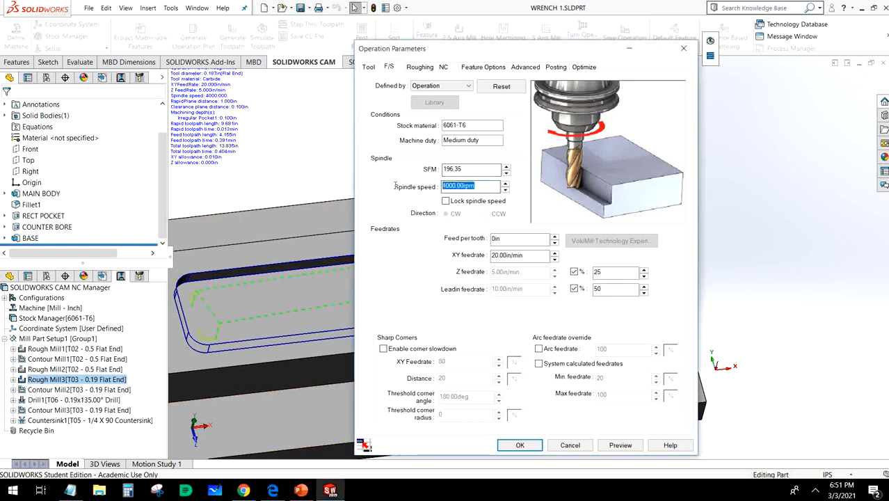
{"action": "type", "text": "28"}
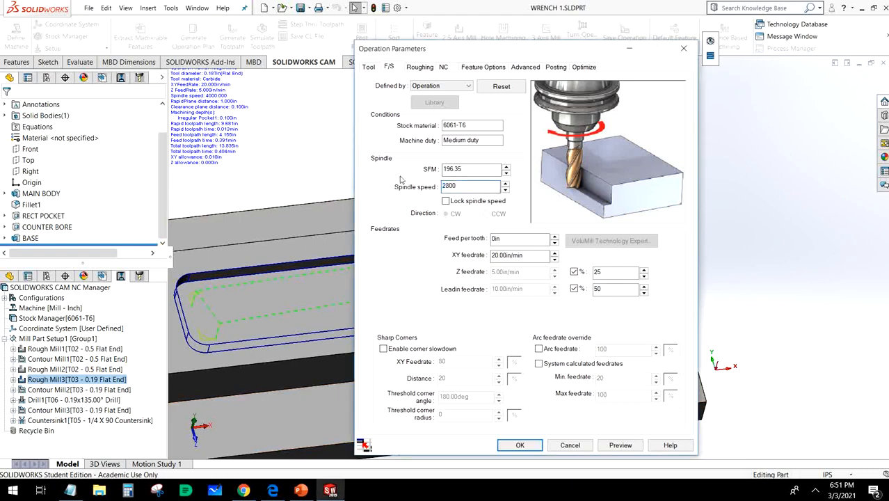
{"action": "type", "text": "00"}
{"action": "left_click", "coordinate": [525, 242]}
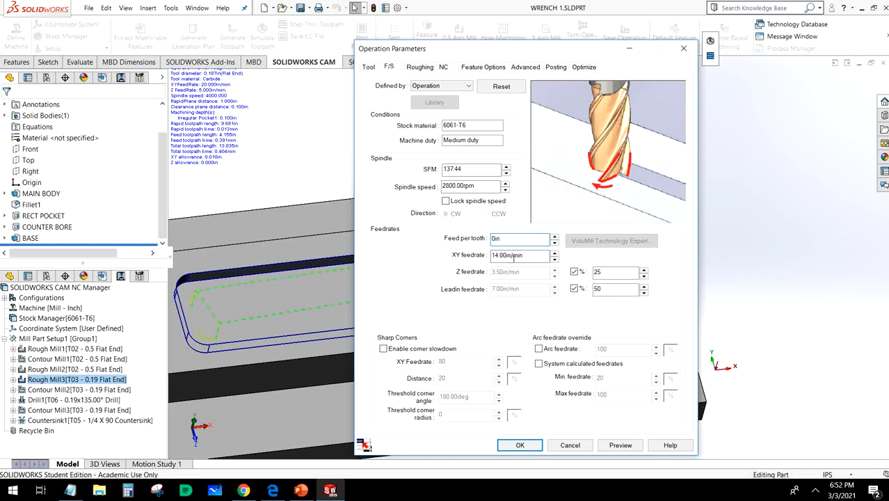
{"action": "double_click", "coordinate": [536, 257]}
{"action": "type", "text": "8"}
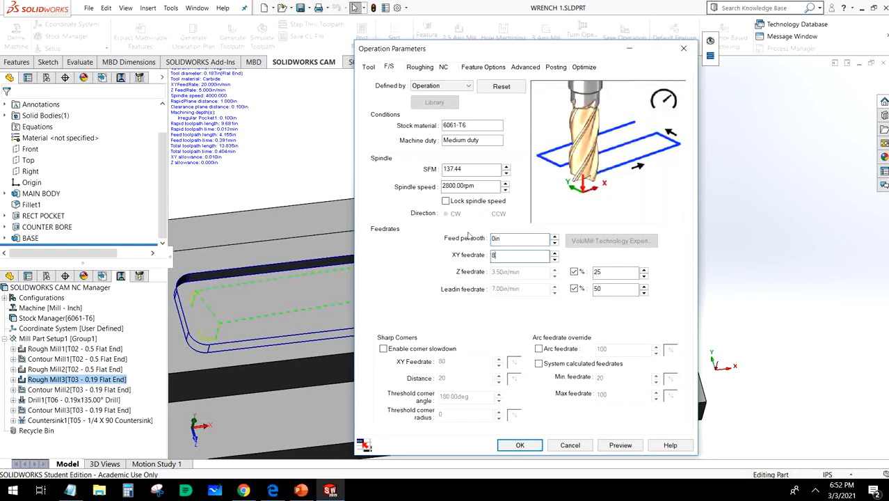
{"action": "left_click", "coordinate": [525, 239]}
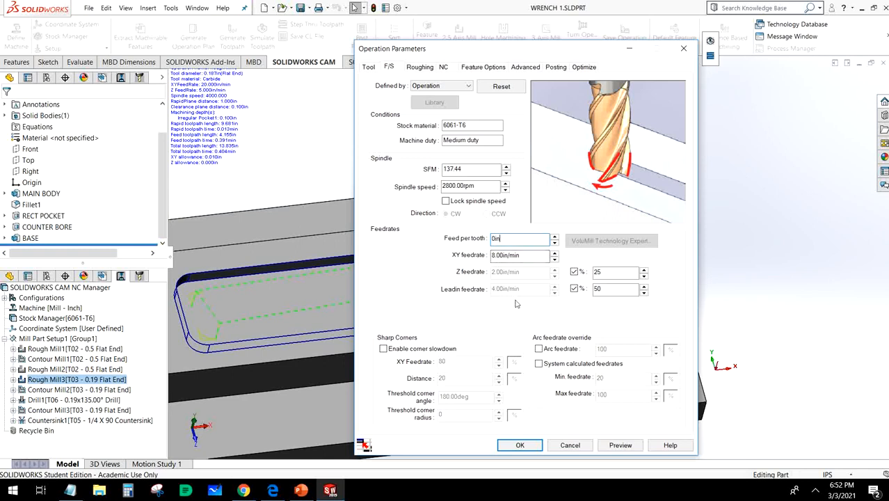
Switch Rough Mill3's depth cuts from percentages to absolute values and set the first and maximum cut amounts to 0.05 in
{"action": "left_click", "coordinate": [420, 67]}
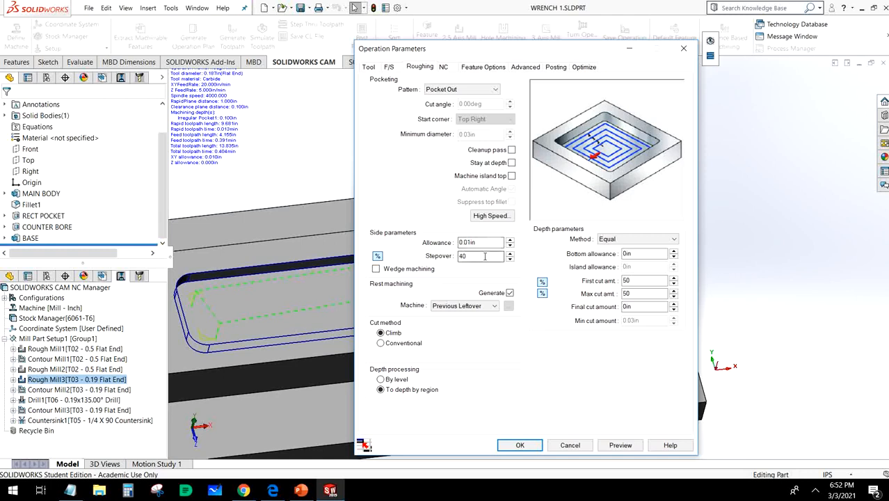
{"action": "left_click", "coordinate": [542, 281]}
{"action": "left_click", "coordinate": [542, 292]}
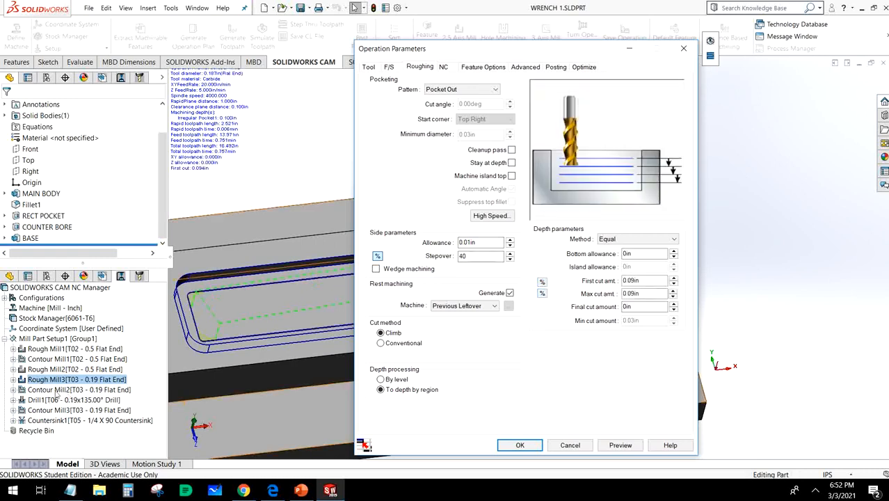
{"action": "left_click_drag", "start_coordinate": [646, 281], "coordinate": [614, 281]}
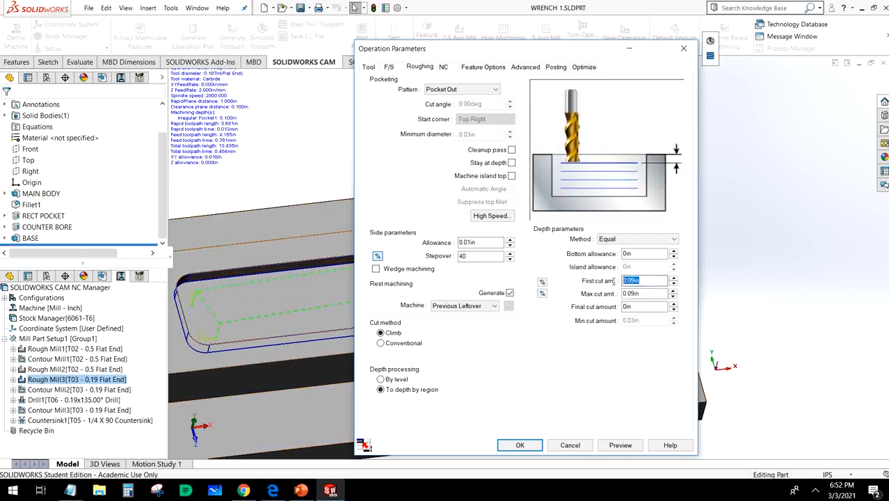
{"action": "type", "text": "0"}
{"action": "left_click_drag", "start_coordinate": [664, 293], "coordinate": [614, 293]}
{"action": "type", "text": "0"}
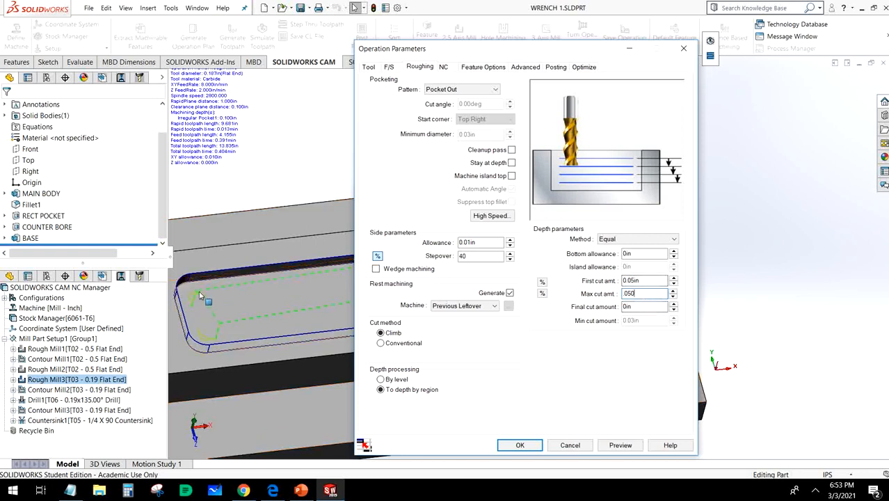
Set Rough Mill3's rapid plane distance to 0.1 in, accept the parameters and dismiss the message window
{"action": "left_click", "coordinate": [443, 67]}
{"action": "double_click", "coordinate": [480, 104]}
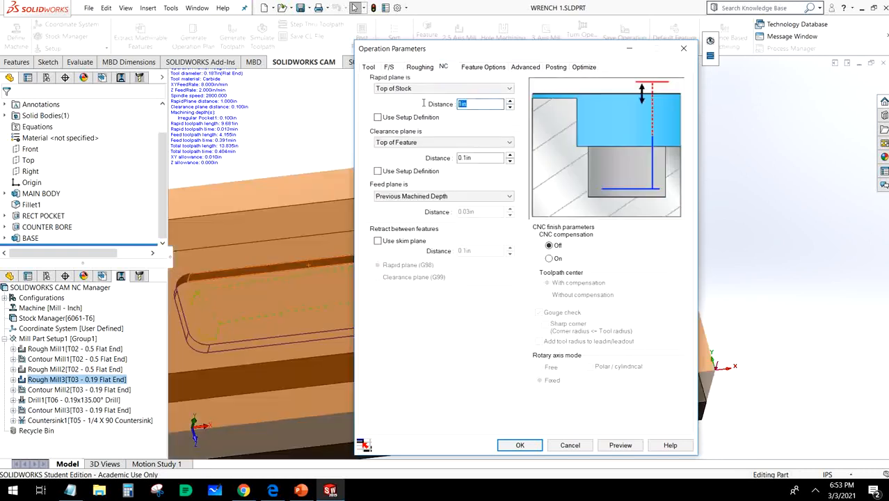
{"action": "type", "text": "1"}
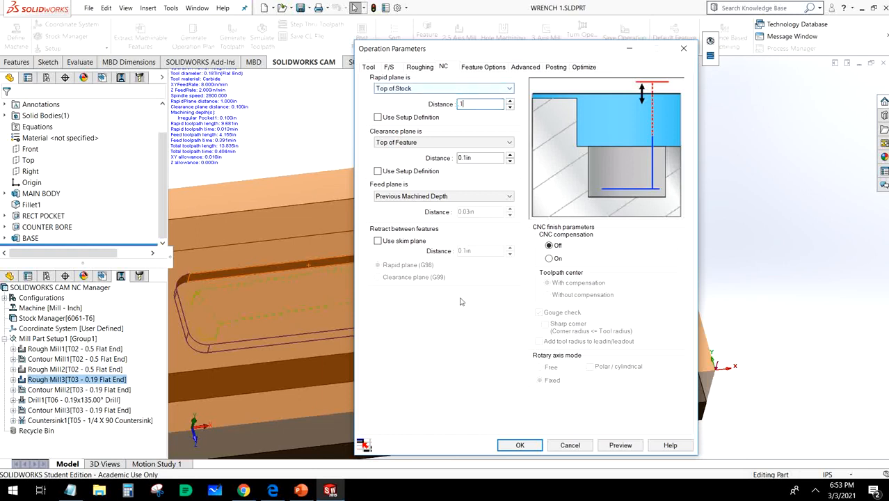
{"action": "left_click", "coordinate": [515, 442]}
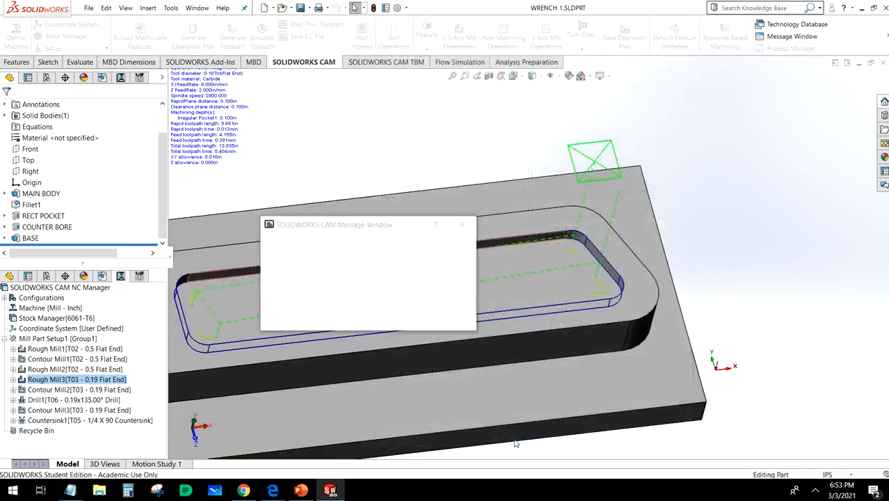
{"action": "left_click", "coordinate": [460, 225]}
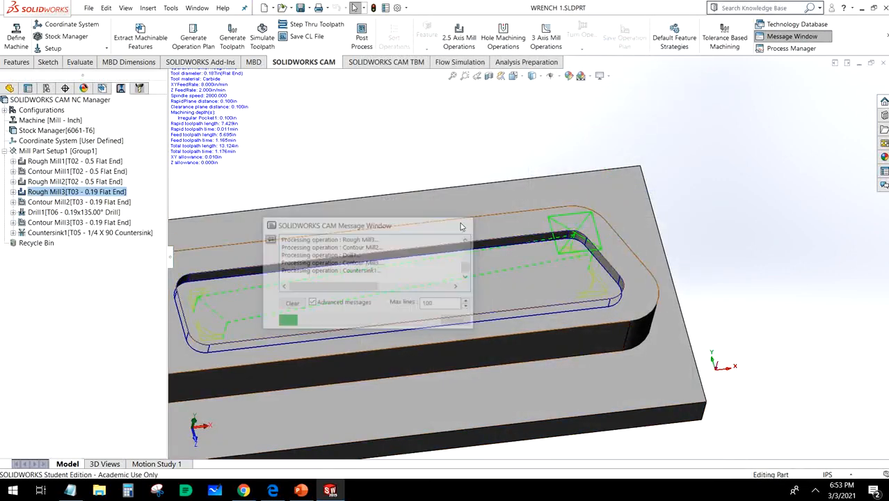
Display Contour Mill2's toolpath on the whole part, open its definition and define its feeds and speeds by Operation
{"action": "key", "text": "f"}
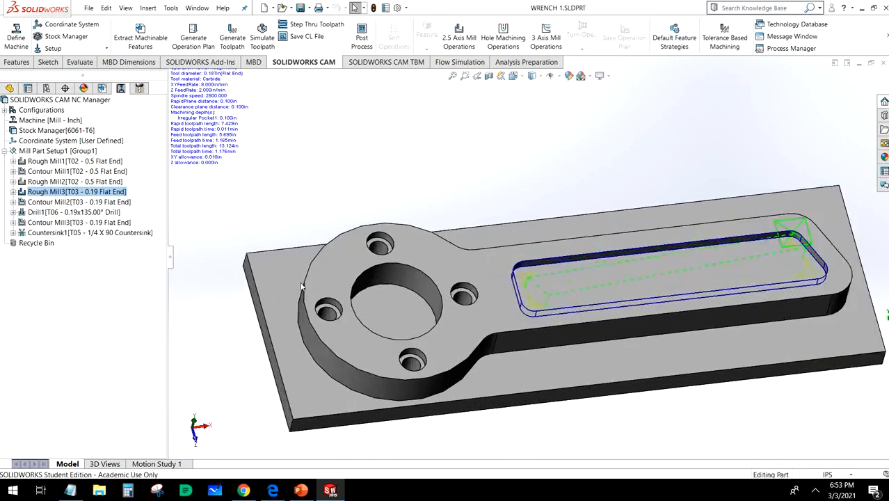
{"action": "left_click", "coordinate": [81, 202]}
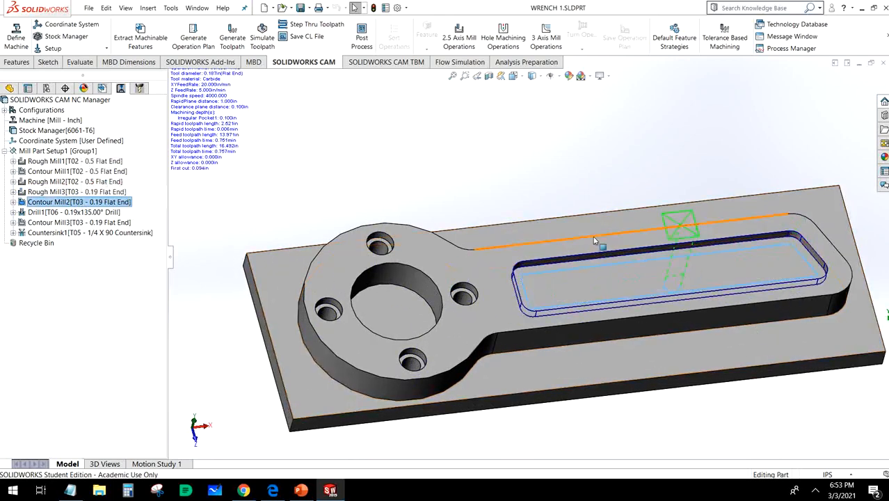
{"action": "right_click", "coordinate": [49, 203]}
{"action": "left_click", "coordinate": [72, 187]}
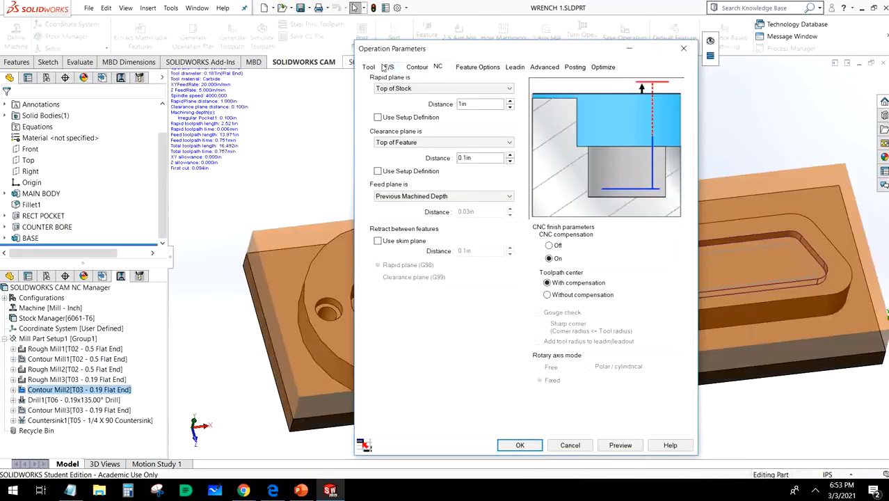
{"action": "left_click", "coordinate": [386, 67]}
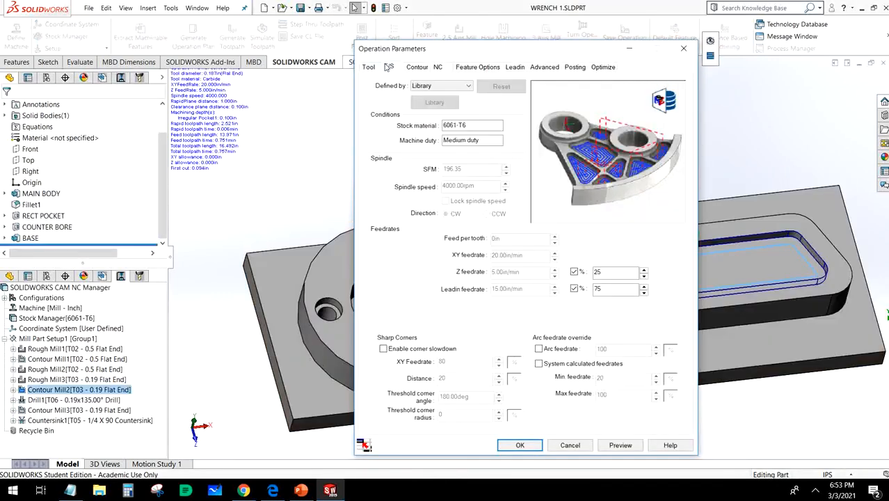
{"action": "left_click", "coordinate": [440, 86]}
{"action": "left_click", "coordinate": [437, 98]}
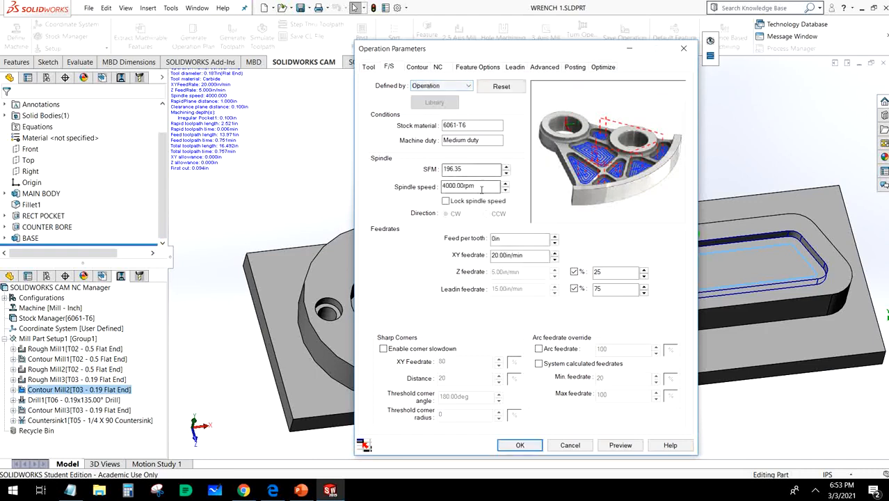
Set Contour Mill2's spindle speed to 2800 rpm and its XY feedrate to 8 in/min
{"action": "left_click_drag", "start_coordinate": [481, 188], "coordinate": [416, 184]}
{"action": "type", "text": "2800"}
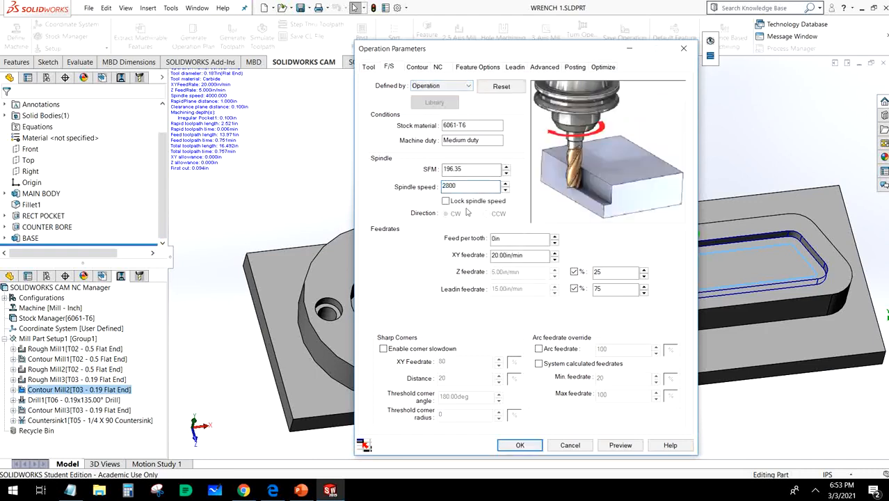
{"action": "left_click", "coordinate": [521, 255]}
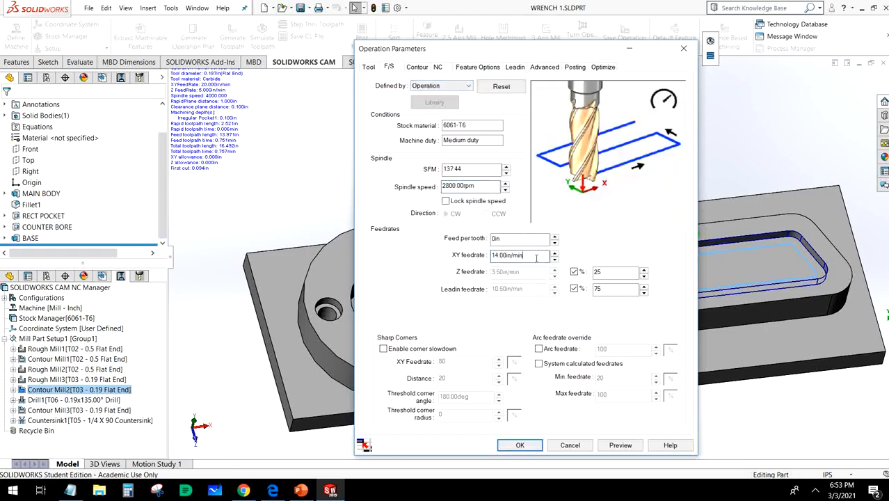
{"action": "left_click_drag", "start_coordinate": [535, 257], "coordinate": [472, 259]}
{"action": "type", "text": "8"}
{"action": "left_click", "coordinate": [525, 240]}
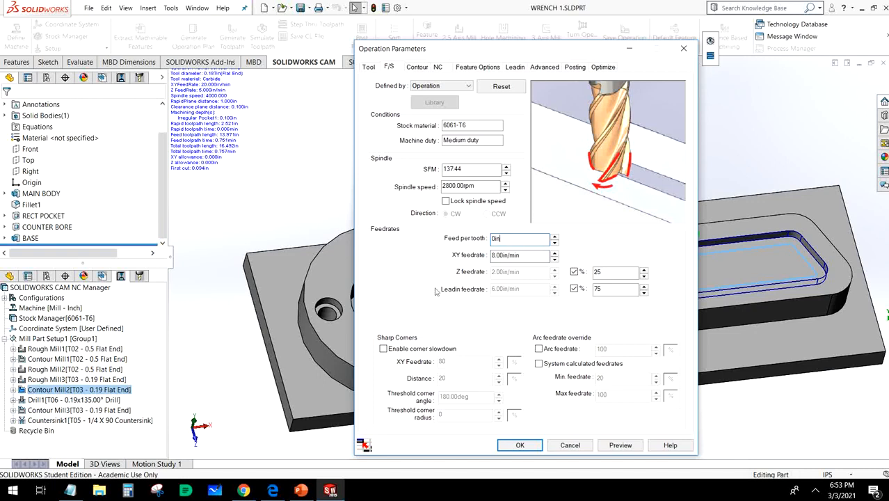
Switch Contour Mill2's depth cuts from percentages to absolute values and set the first and maximum cut amounts to 0.05 in
{"action": "left_click", "coordinate": [415, 67]}
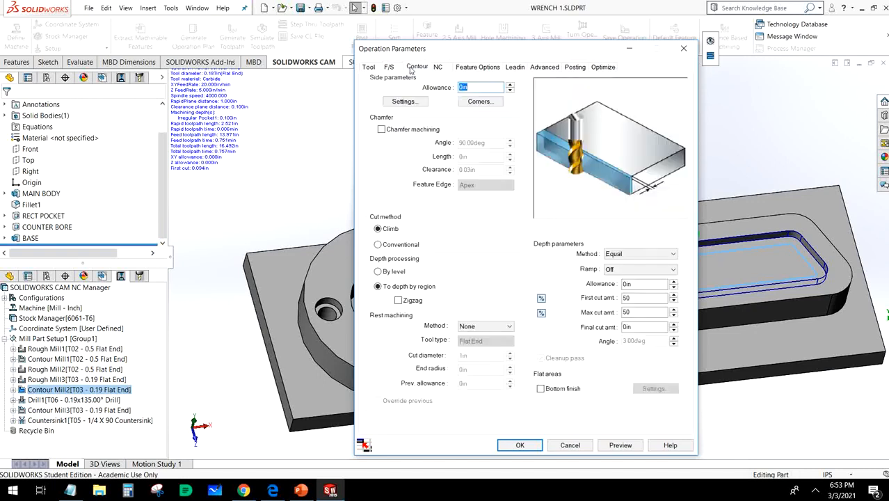
{"action": "left_click", "coordinate": [541, 298]}
{"action": "left_click", "coordinate": [541, 312]}
{"action": "left_click_drag", "start_coordinate": [643, 298], "coordinate": [607, 299]}
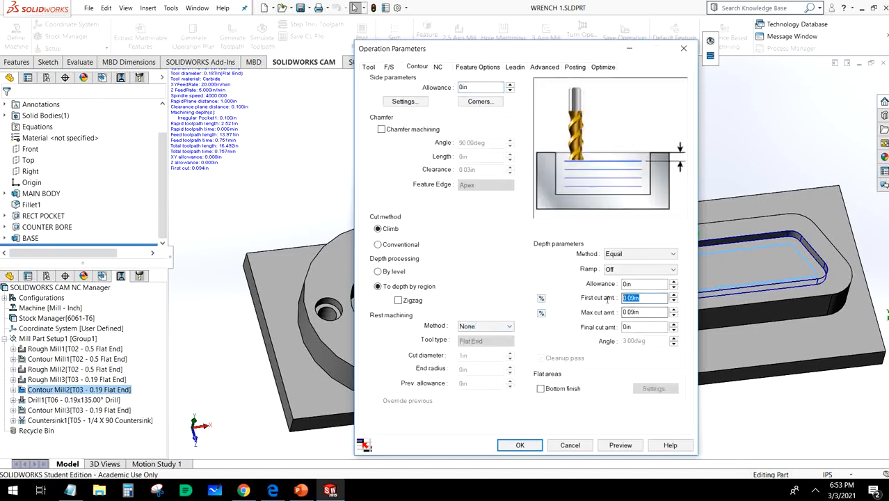
{"action": "key", "text": "BackSpace"}
{"action": "type", "text": ".050"}
{"action": "left_click_drag", "start_coordinate": [643, 312], "coordinate": [573, 315]}
{"action": "type", "text": "0"}
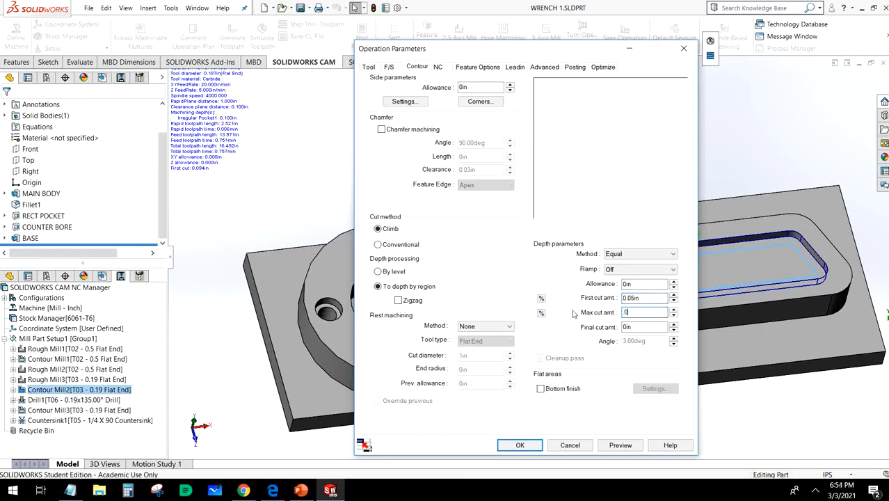
{"action": "type", "text": "50"}
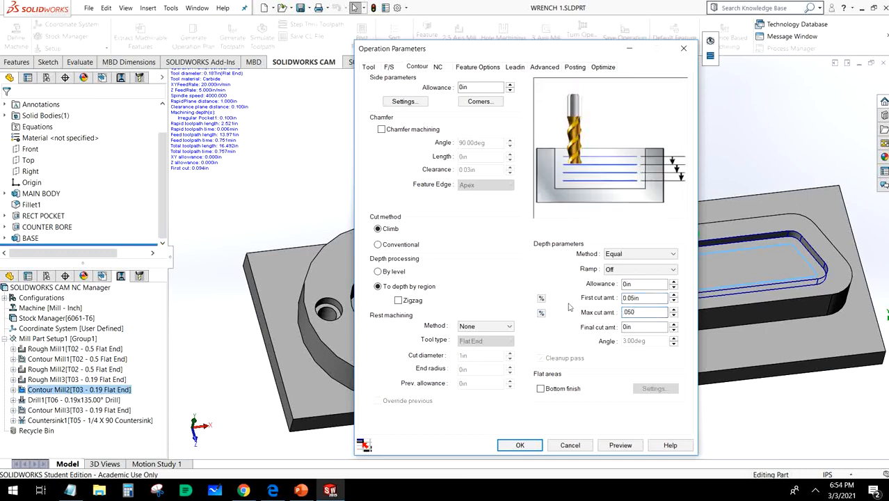
Set Contour Mill2's rapid plane distance to 0.1 in with CNC compensation off, accept the parameters and dismiss the message window
{"action": "left_click", "coordinate": [438, 67]}
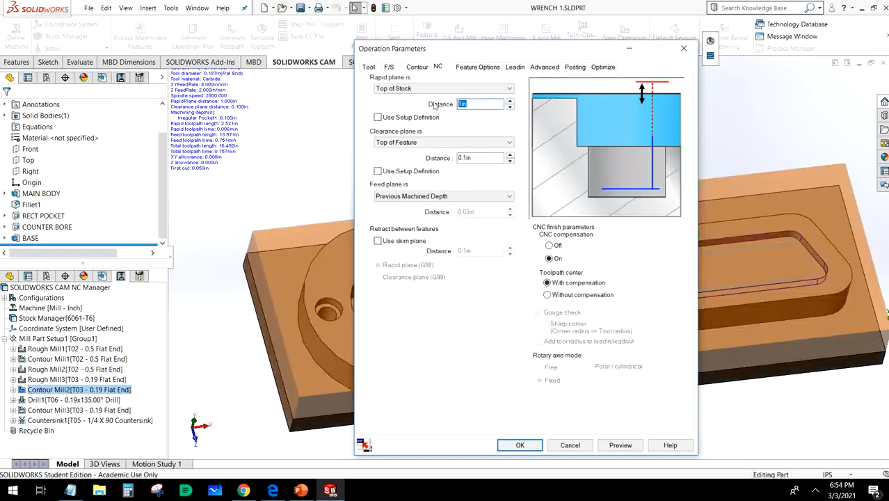
{"action": "left_click", "coordinate": [549, 246]}
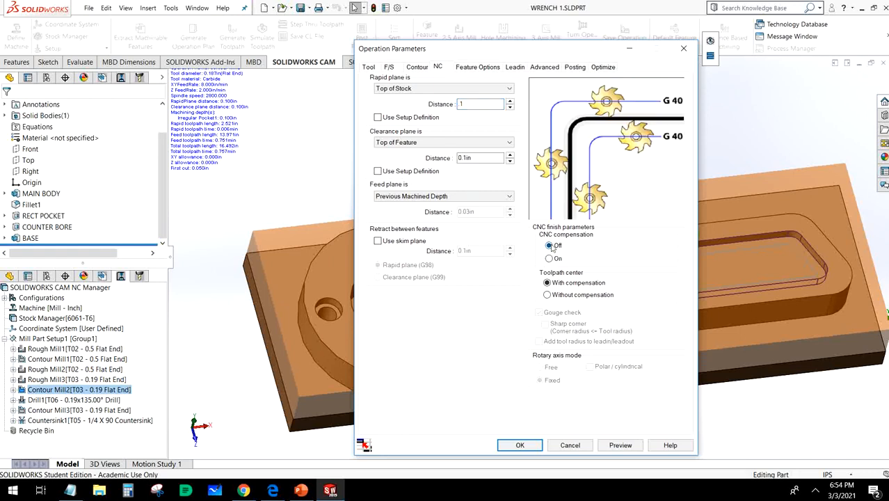
{"action": "left_click", "coordinate": [520, 445]}
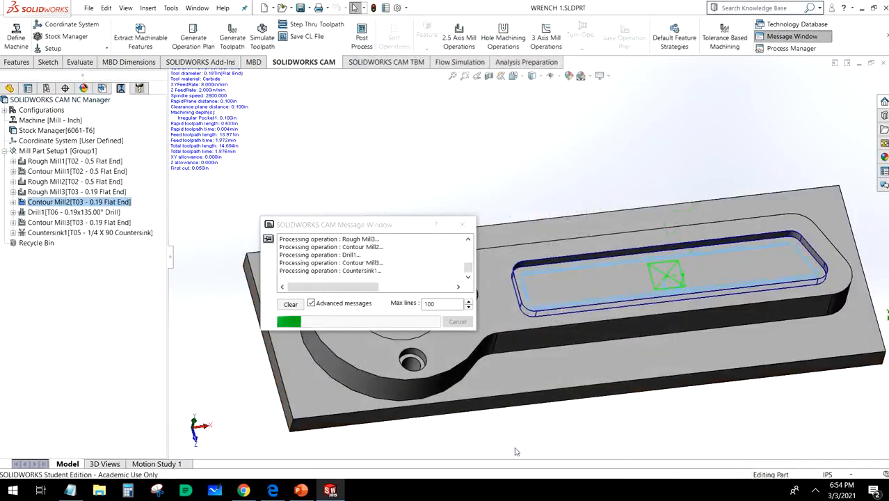
{"action": "left_click", "coordinate": [463, 226]}
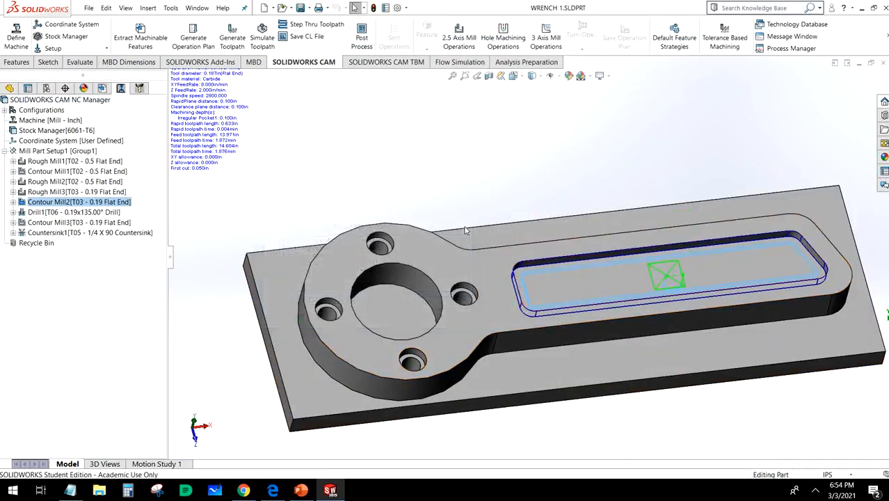
Open Drill1's operation definition, define its feeds and speeds by Operation and set the spindle speed to 2800 rpm
{"action": "left_click", "coordinate": [100, 212]}
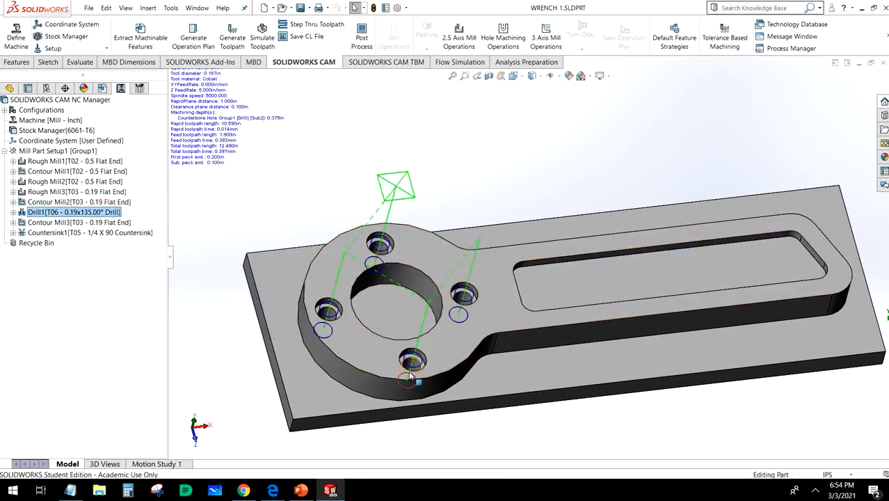
{"action": "middle_click_drag", "start_coordinate": [410, 376], "coordinate": [398, 245]}
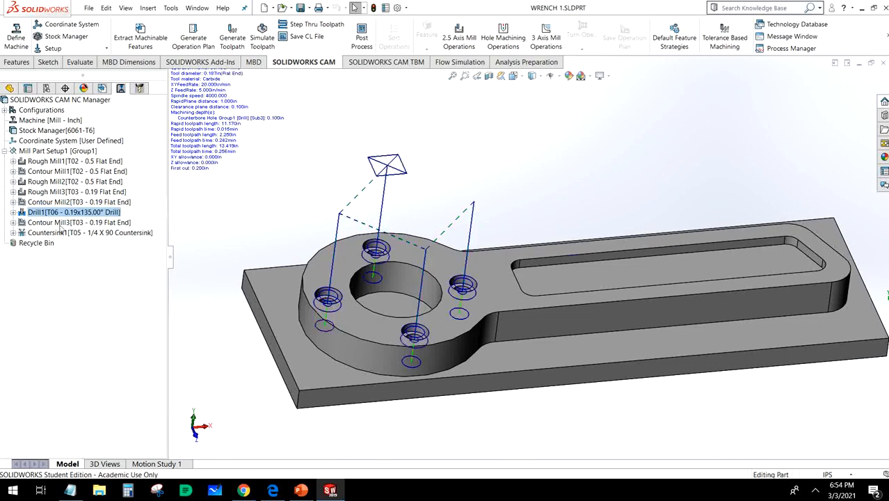
{"action": "right_click", "coordinate": [60, 211]}
{"action": "left_click", "coordinate": [98, 185]}
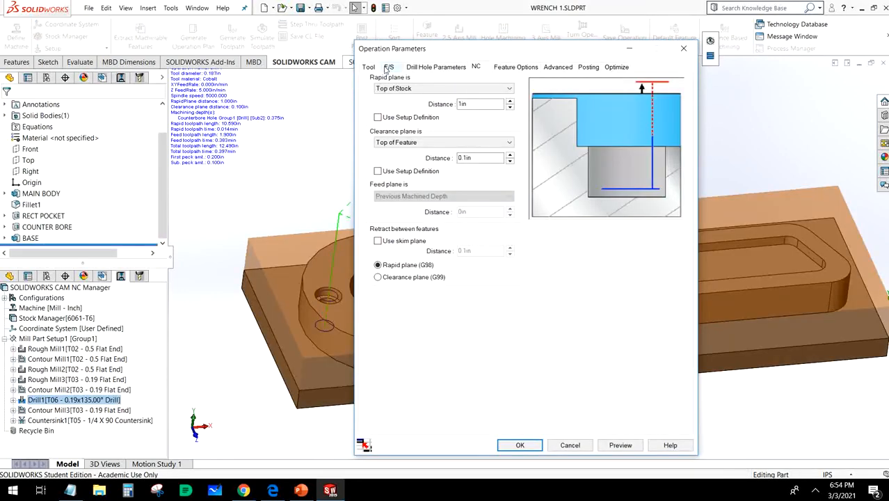
{"action": "left_click", "coordinate": [388, 68]}
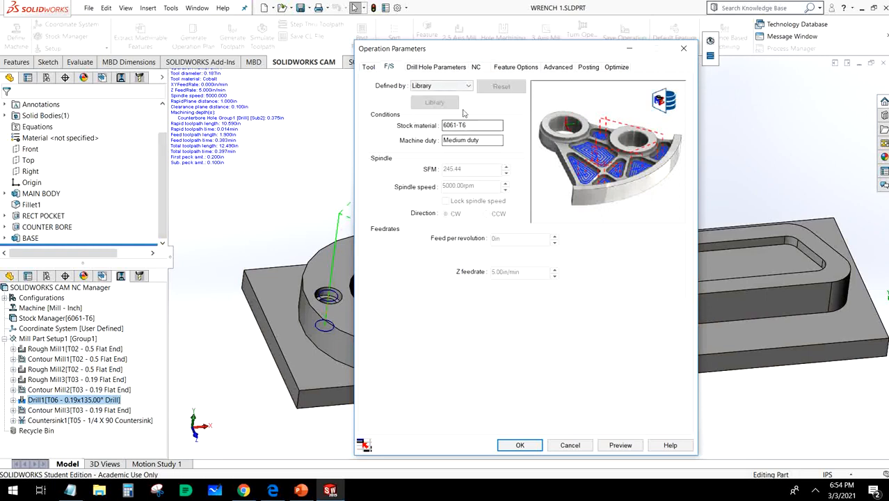
{"action": "left_click", "coordinate": [455, 86]}
{"action": "left_click", "coordinate": [449, 95]}
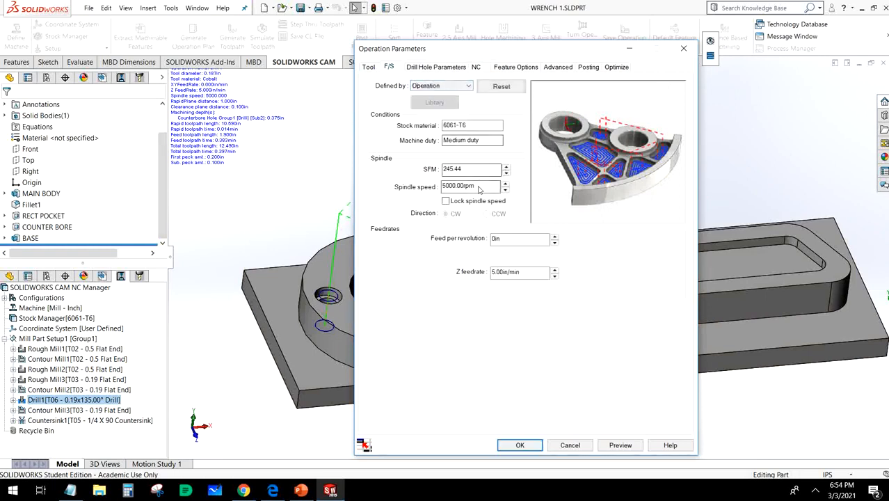
{"action": "left_click_drag", "start_coordinate": [479, 187], "coordinate": [403, 186]}
{"action": "type", "text": "2800"}
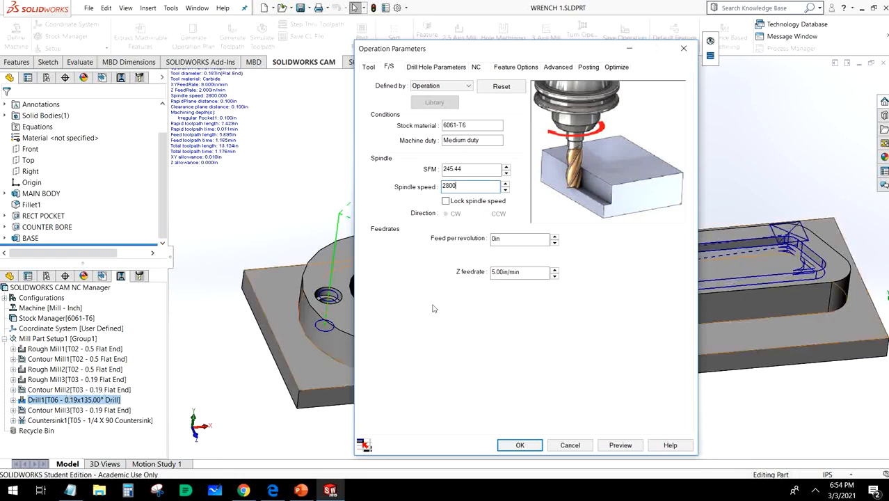
Set Drill1's subsequent peck amount to 0.05 in
{"action": "left_click", "coordinate": [436, 67]}
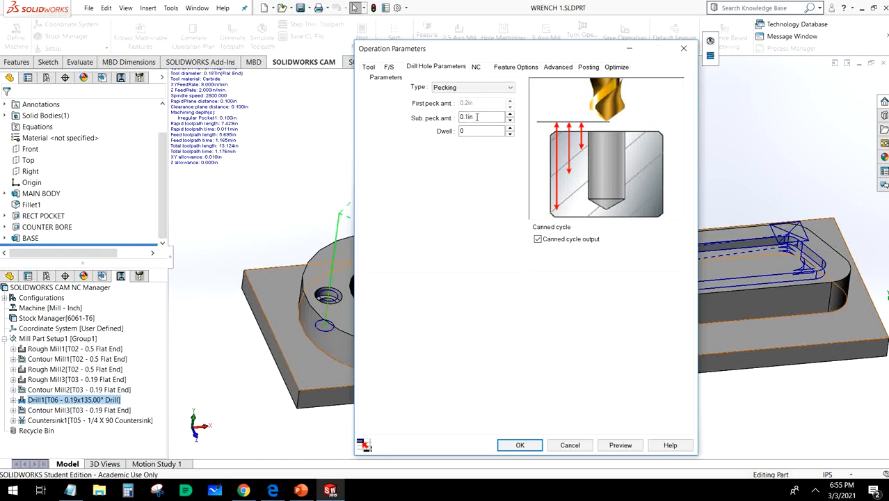
{"action": "left_click_drag", "start_coordinate": [476, 117], "coordinate": [455, 120]}
{"action": "type", "text": "050"}
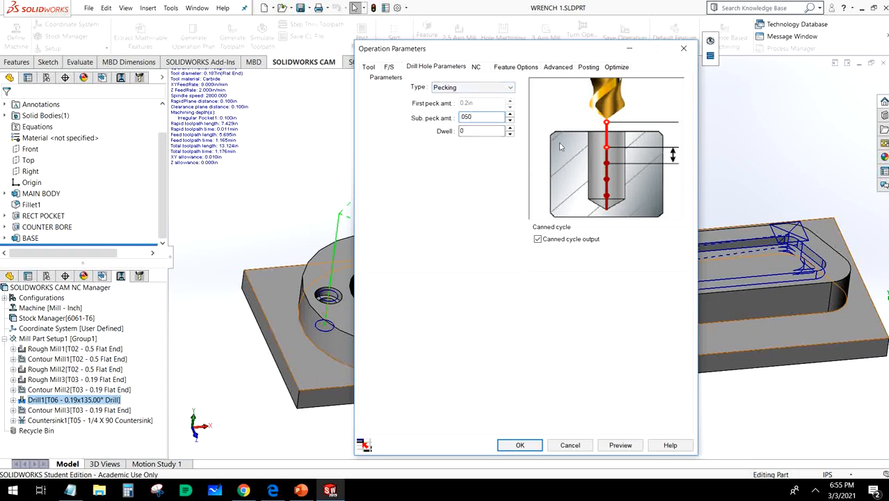
Set Drill1's rapid plane distance to 0.1 in, accept the parameters and dismiss the message window
{"action": "left_click", "coordinate": [478, 66]}
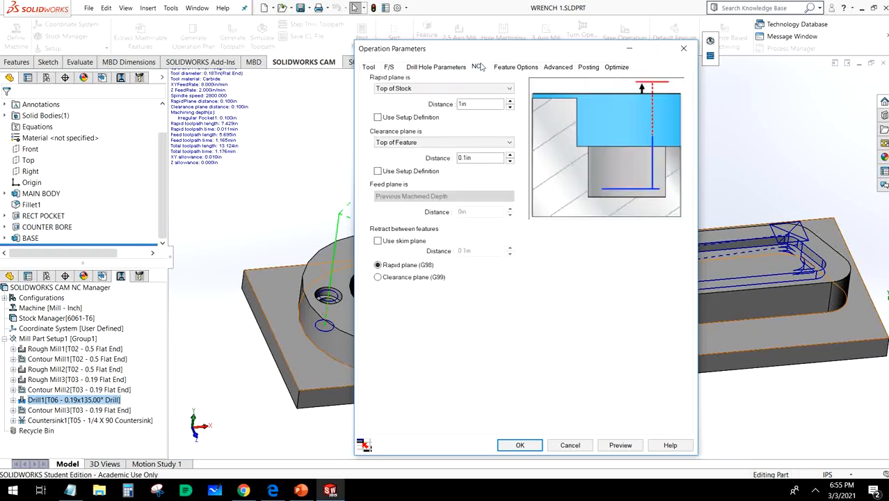
{"action": "left_click_drag", "start_coordinate": [481, 104], "coordinate": [422, 105]}
{"action": "type", "text": "1"}
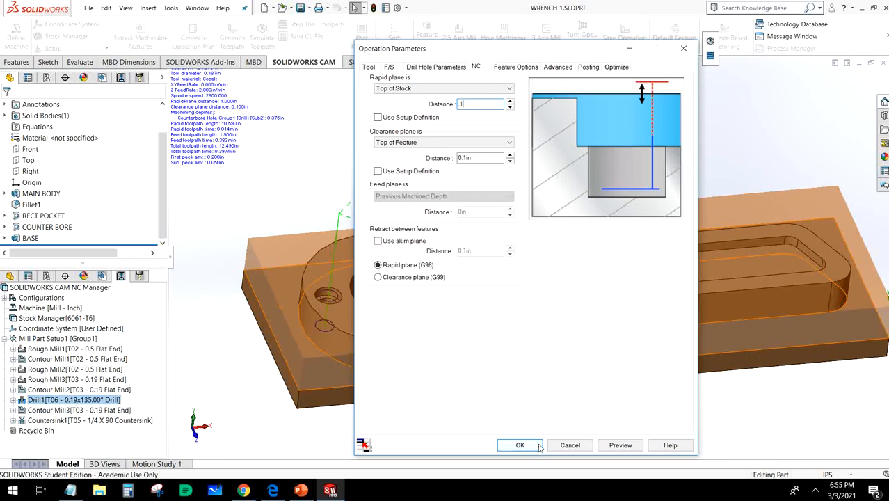
{"action": "left_click", "coordinate": [539, 445]}
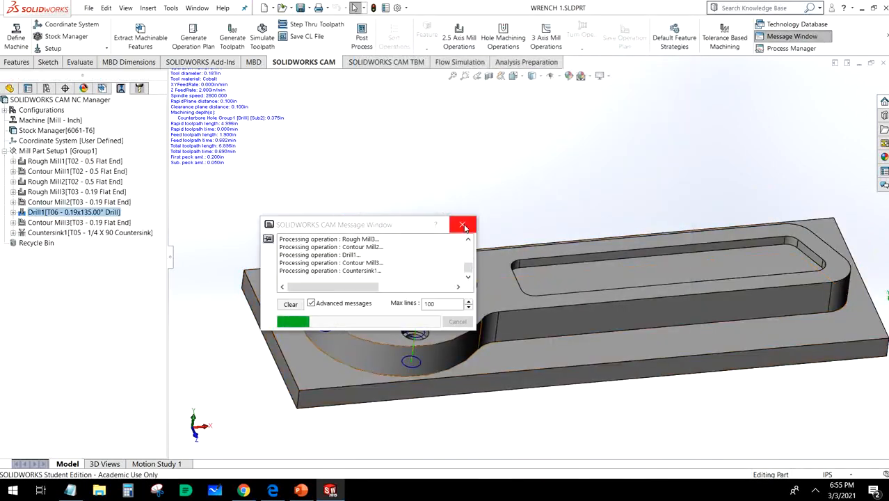
{"action": "left_click", "coordinate": [463, 225]}
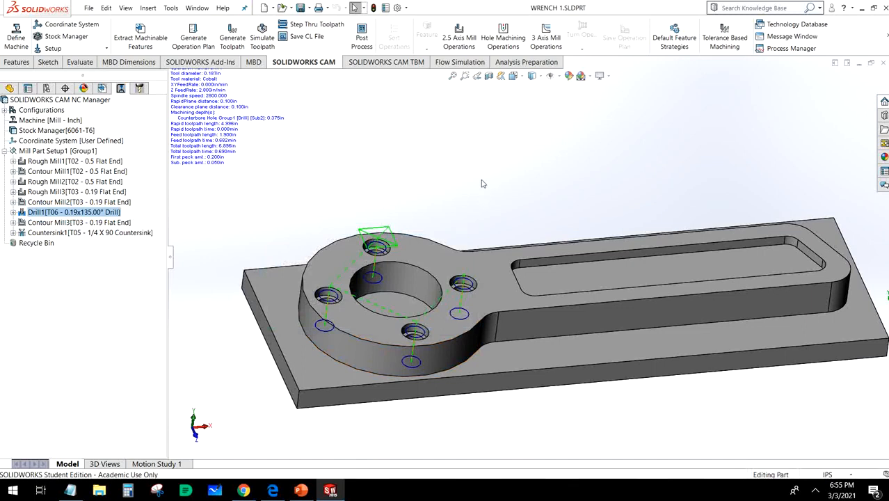
Simulate all the toolpaths to the end, replaying the simulation at a slower speed
{"action": "left_click", "coordinate": [263, 40]}
{"action": "left_click", "coordinate": [71, 186]}
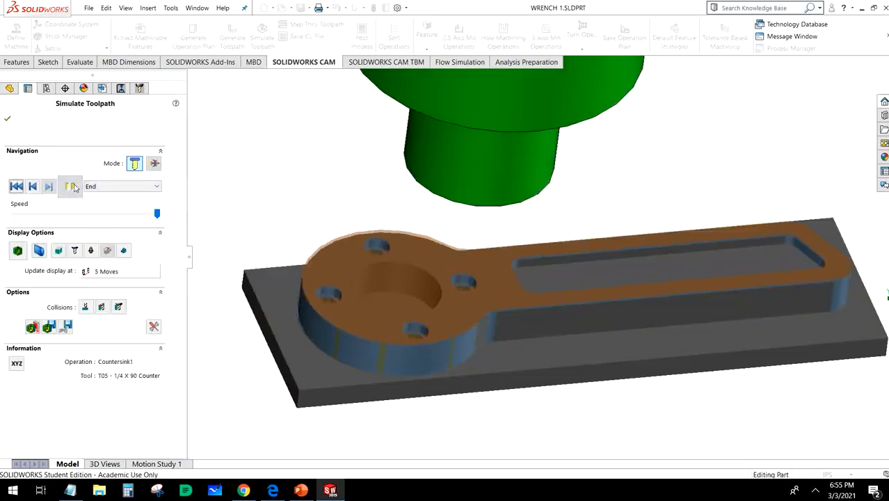
{"action": "left_click", "coordinate": [90, 220]}
{"action": "left_click", "coordinate": [70, 186]}
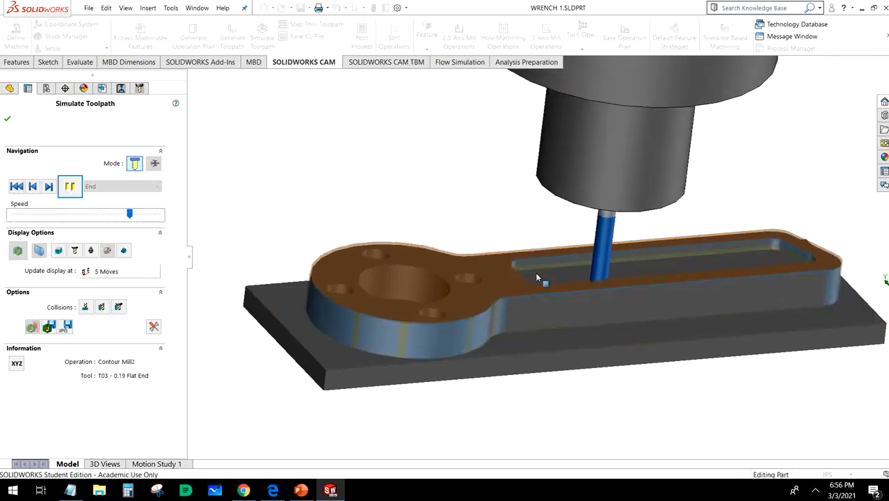
Examine the counterbored holes in the simulated part up close and close the simulation
{"action": "middle_click_drag", "start_coordinate": [747, 288], "coordinate": [754, 306]}
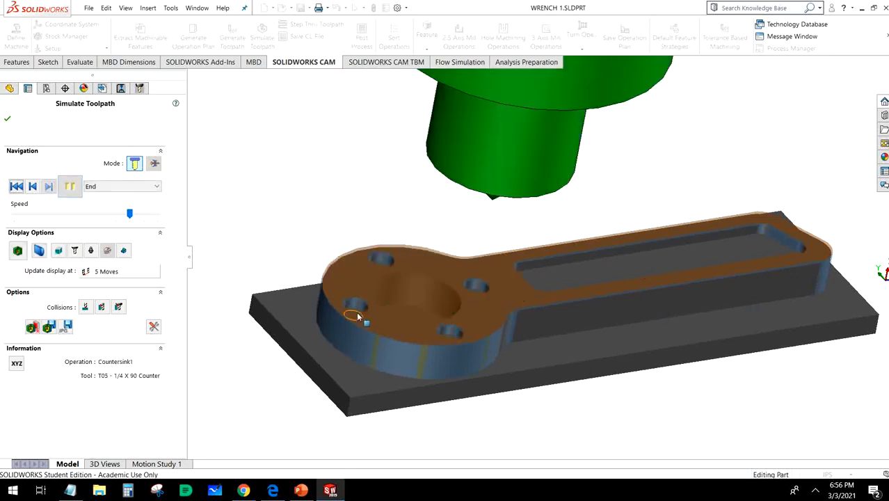
{"action": "middle_click_drag", "start_coordinate": [393, 331], "coordinate": [438, 338]}
{"action": "scroll", "coordinate": [439, 338], "scroll_direction": "down", "scroll_amount": 5}
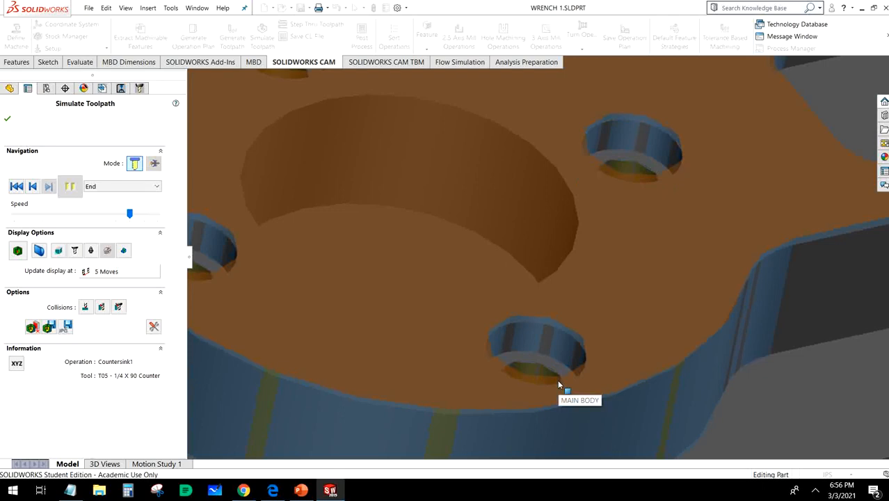
{"action": "left_click", "coordinate": [7, 119]}
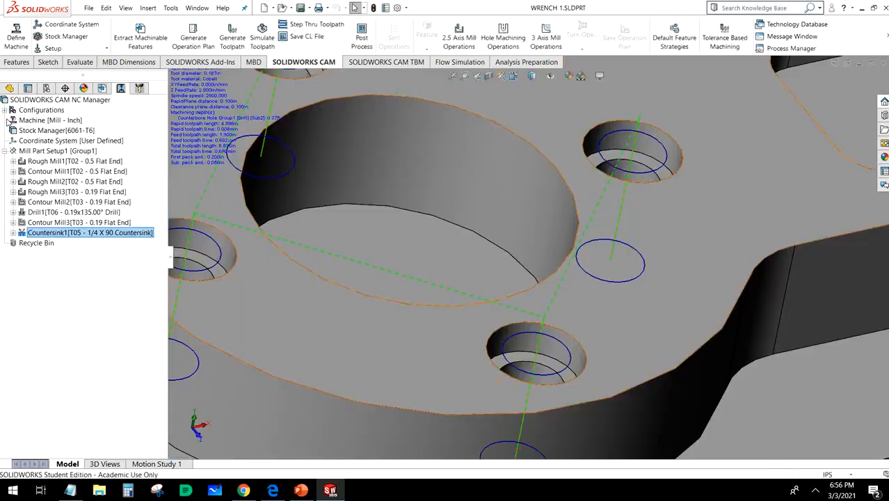
Display Contour Mill3's toolpath around the holes, open its definition and define its feeds and speeds by Operation
{"action": "scroll", "coordinate": [478, 195], "scroll_direction": "up", "scroll_amount": 5}
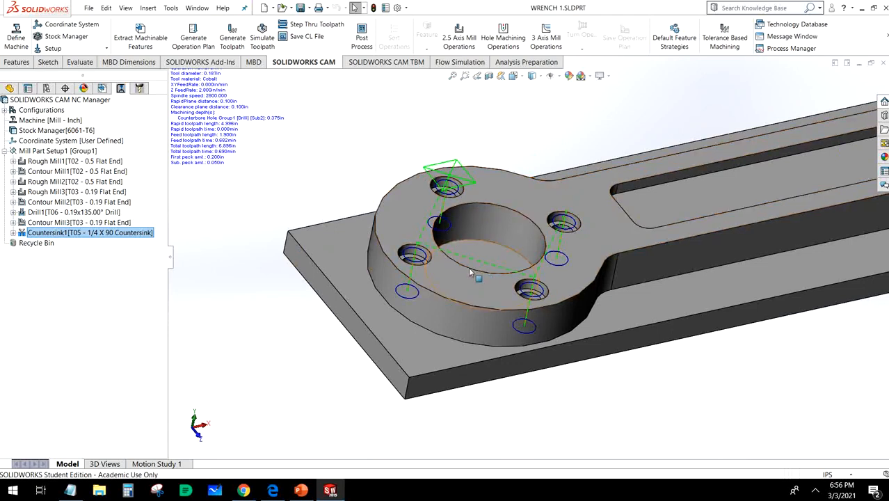
{"action": "left_click", "coordinate": [66, 222]}
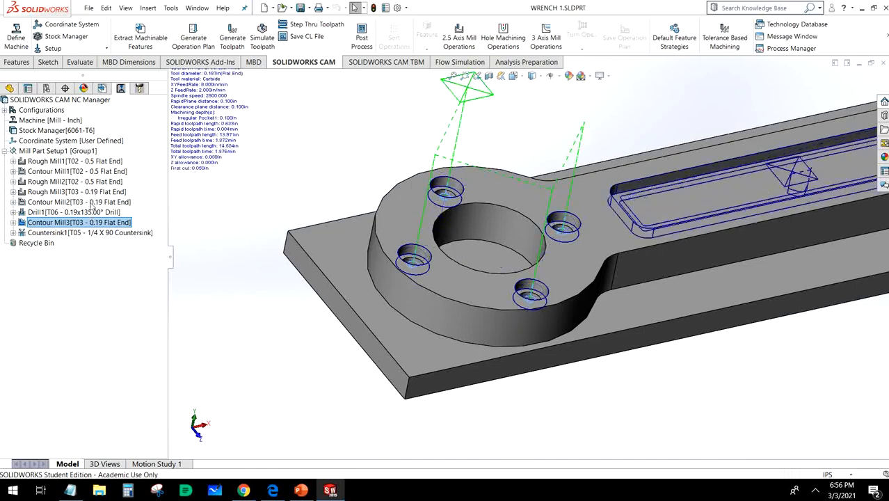
{"action": "right_click", "coordinate": [100, 224]}
{"action": "left_click", "coordinate": [161, 175]}
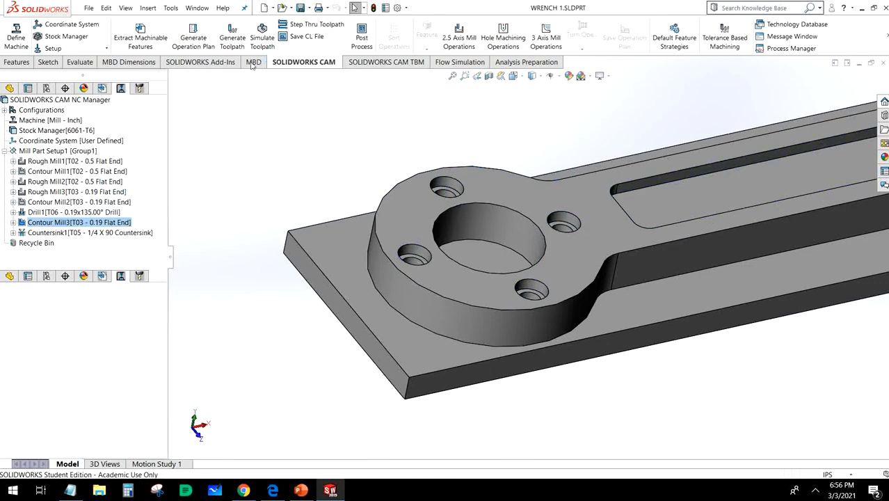
{"action": "left_click", "coordinate": [389, 67]}
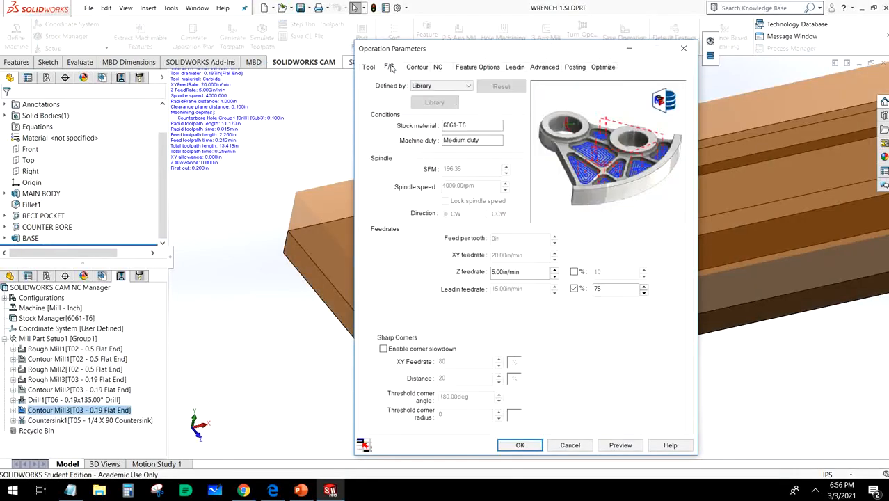
{"action": "left_click", "coordinate": [443, 86]}
{"action": "left_click", "coordinate": [443, 96]}
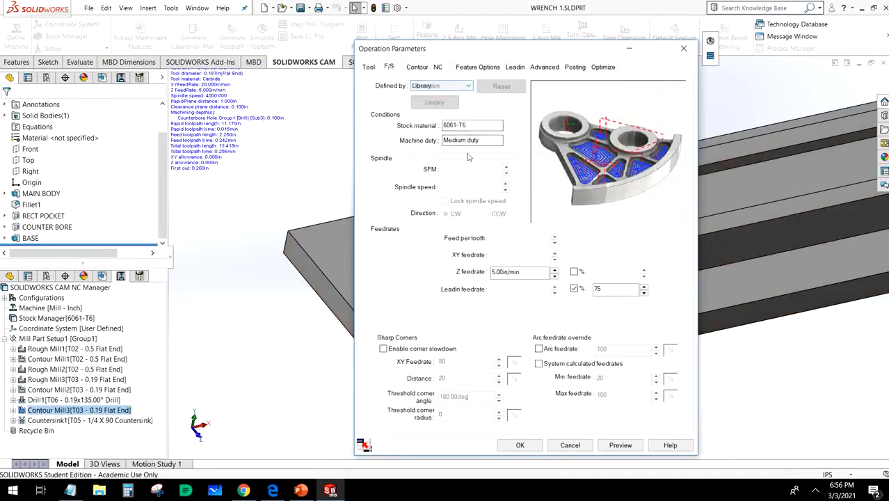
Set Contour Mill3's spindle speed to 2800 rpm, with an XY feedrate of 8 in/min and the Z feedrate at 10%
{"action": "type", "text": "2800"}
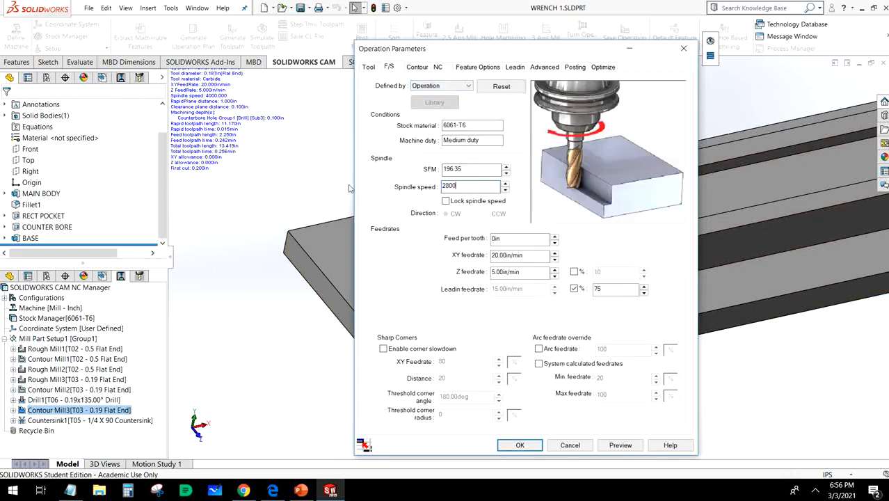
{"action": "left_click", "coordinate": [508, 256]}
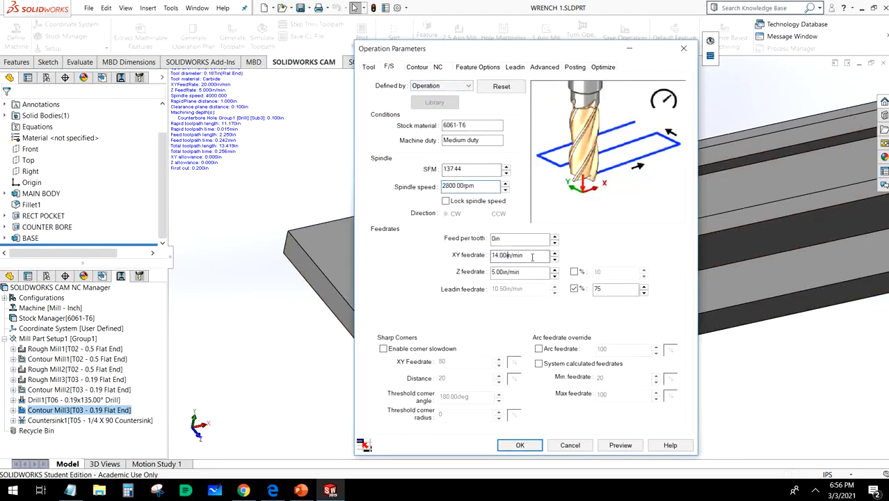
{"action": "left_click_drag", "start_coordinate": [532, 256], "coordinate": [489, 257]}
{"action": "type", "text": "8"}
{"action": "left_click", "coordinate": [518, 238]}
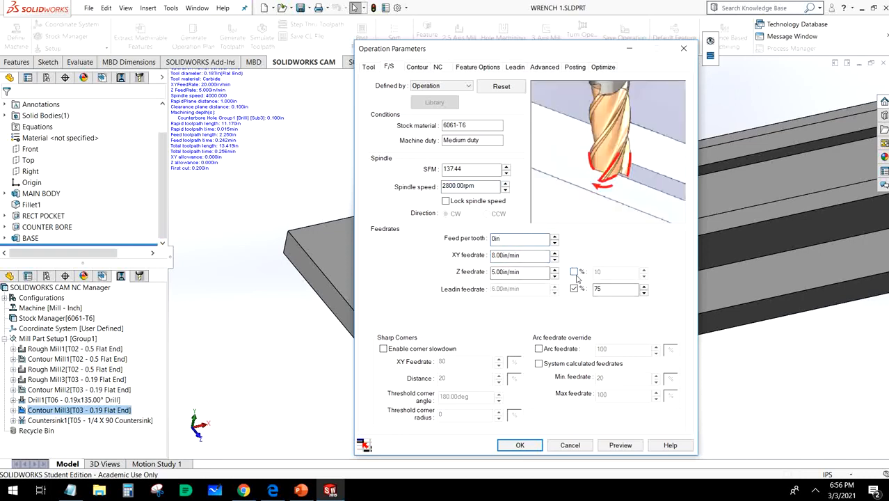
{"action": "left_click", "coordinate": [574, 272]}
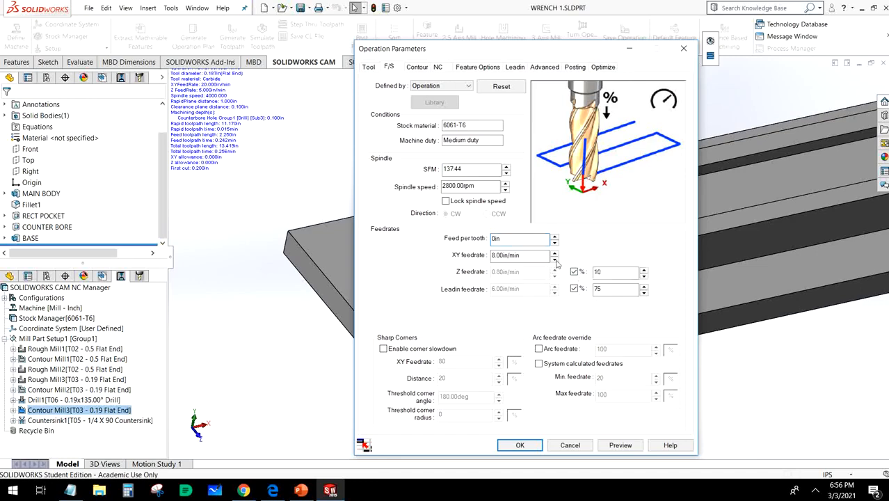
Set Contour Mill3's first and maximum cut amounts to 0.05 in as absolute values, keeping the toolpath in view
{"action": "left_click_drag", "start_coordinate": [520, 54], "coordinate": [218, 43]}
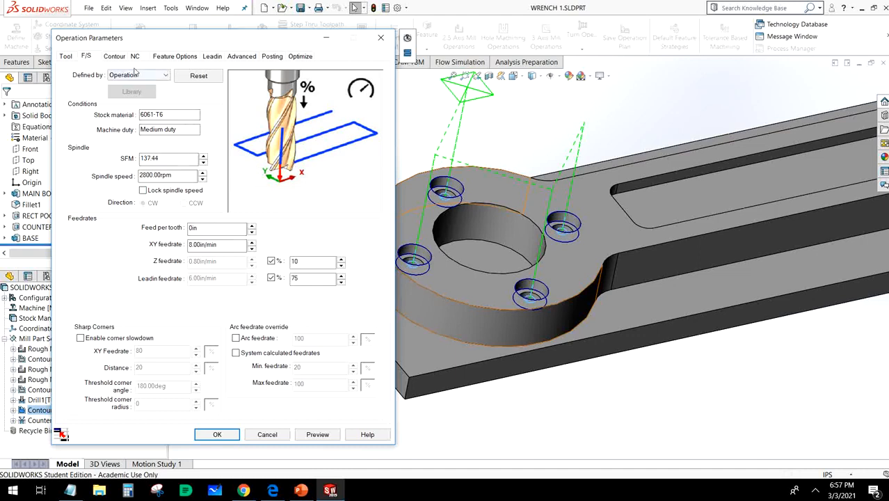
{"action": "left_click", "coordinate": [113, 55]}
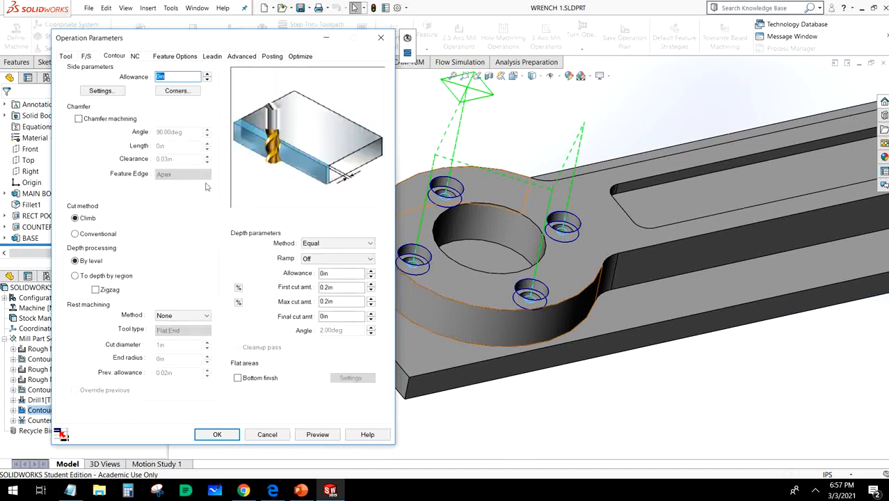
{"action": "left_click", "coordinate": [239, 288]}
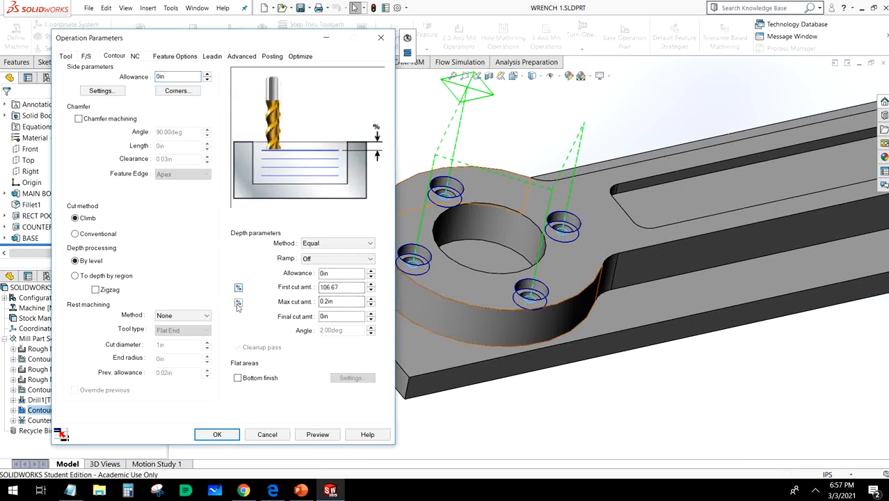
{"action": "left_click", "coordinate": [238, 302]}
{"action": "left_click", "coordinate": [238, 288]}
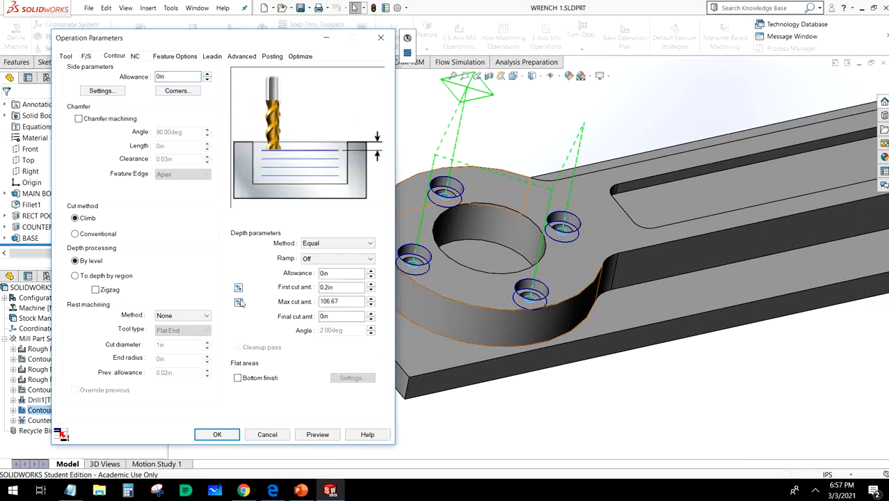
{"action": "left_click", "coordinate": [239, 301]}
{"action": "key", "text": "BackSpace"}
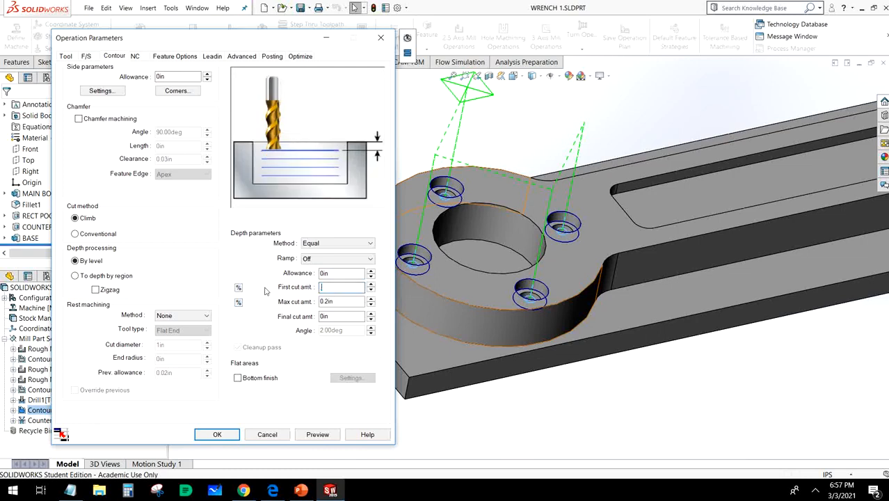
{"action": "type", "text": ".050"}
{"action": "key", "text": "Tab"}
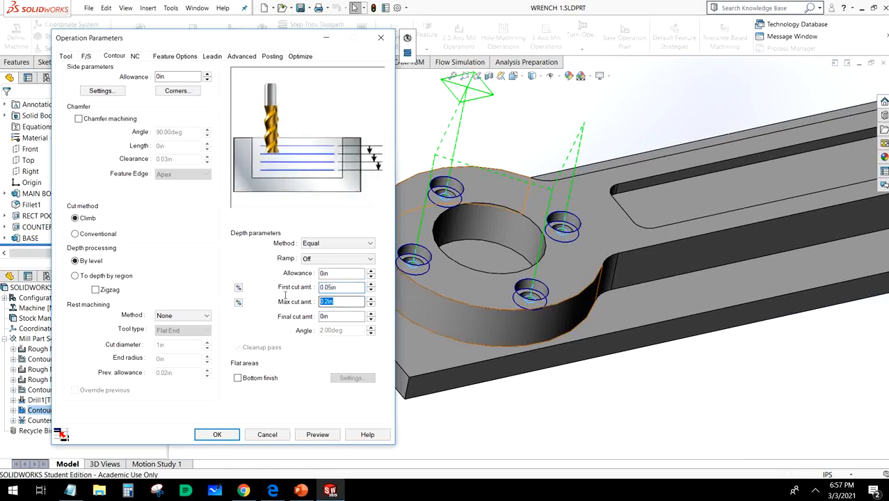
{"action": "type", "text": "050"}
Set Contour Mill3's rapid plane distance to 0.1 in, turn CNC compensation off and accept the parameters
{"action": "left_click", "coordinate": [135, 55]}
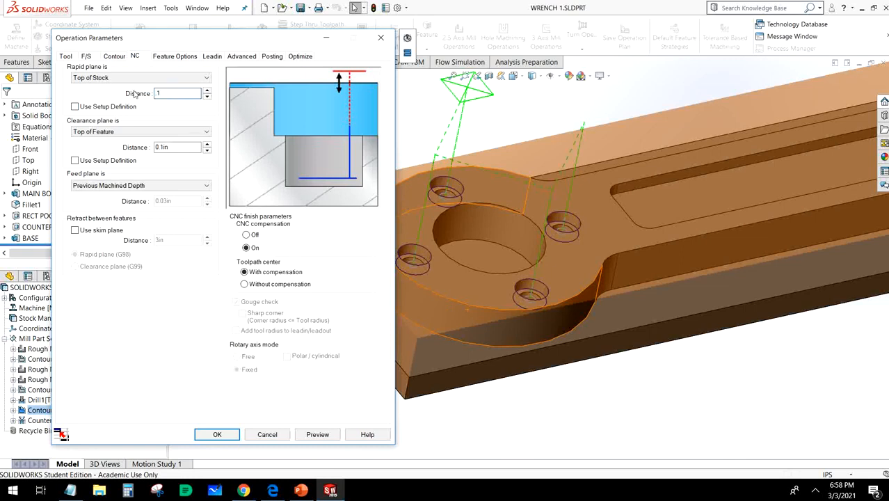
{"action": "left_click", "coordinate": [247, 234]}
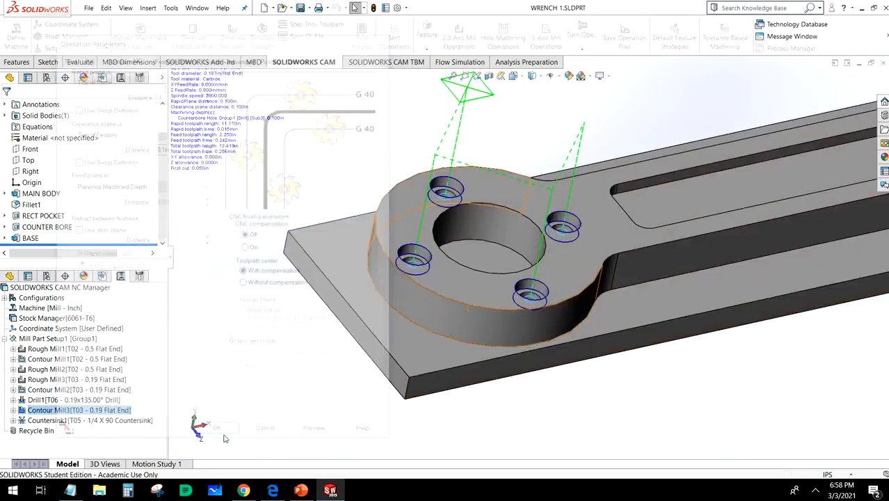
{"action": "left_click", "coordinate": [217, 434]}
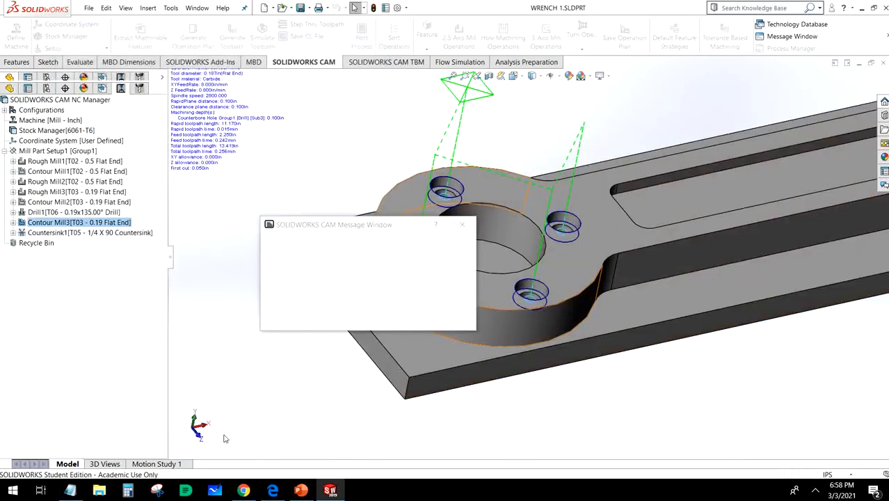
Delete the Countersink1 operation from Mill Part Setup1 and collapse the Recycle Bin
{"action": "left_click", "coordinate": [464, 224]}
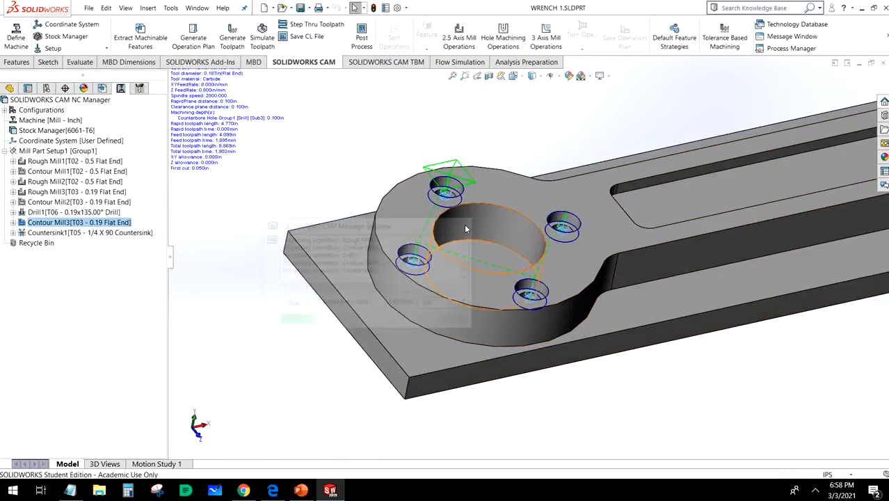
{"action": "left_click", "coordinate": [117, 235]}
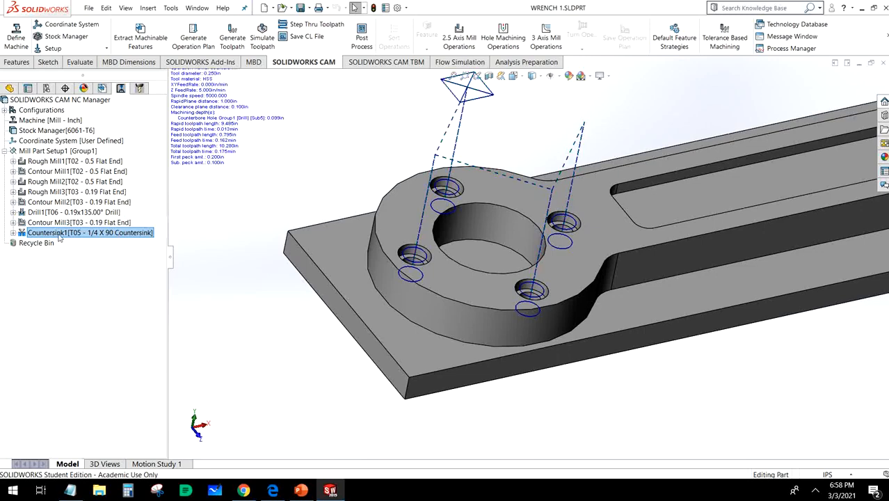
{"action": "right_click", "coordinate": [60, 235]}
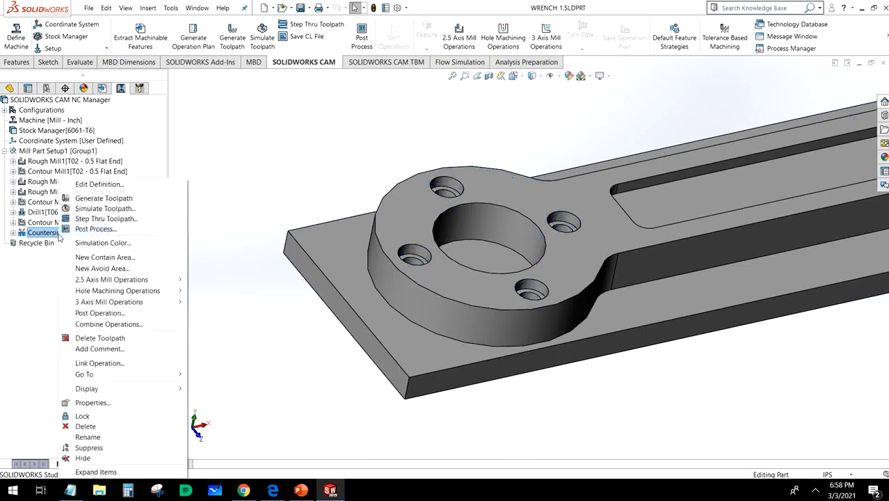
{"action": "left_click", "coordinate": [95, 427]}
{"action": "left_click", "coordinate": [477, 269]}
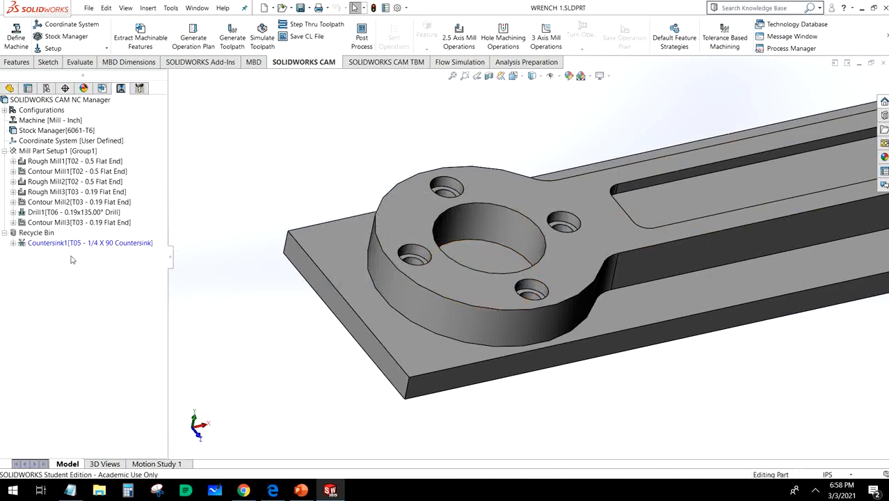
{"action": "right_click", "coordinate": [21, 235]}
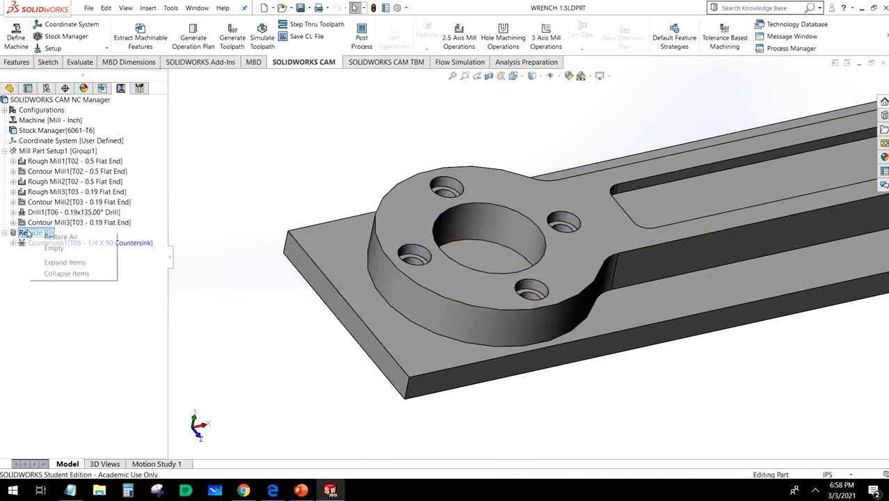
{"action": "left_click", "coordinate": [237, 253]}
{"action": "left_click", "coordinate": [5, 233]}
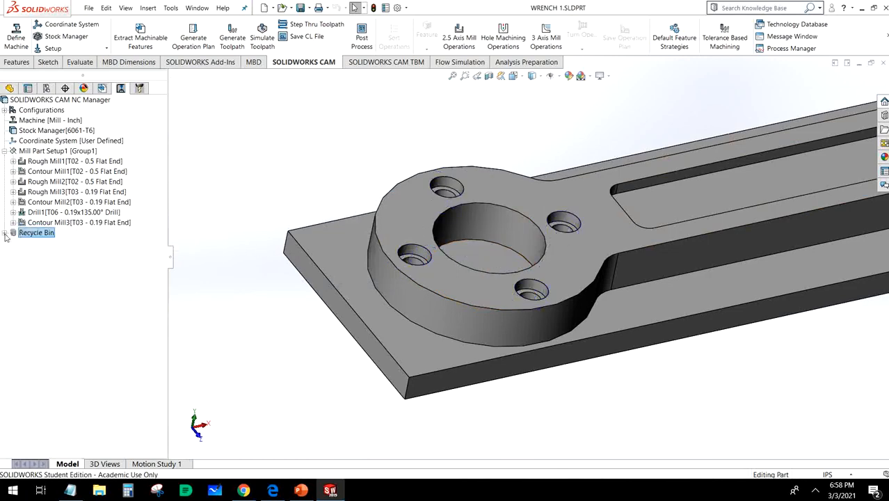
Simulate all toolpaths through to the end, inspect the machined wrench and its holes, and close the simulation
{"action": "left_click", "coordinate": [263, 38]}
{"action": "left_click", "coordinate": [69, 186]}
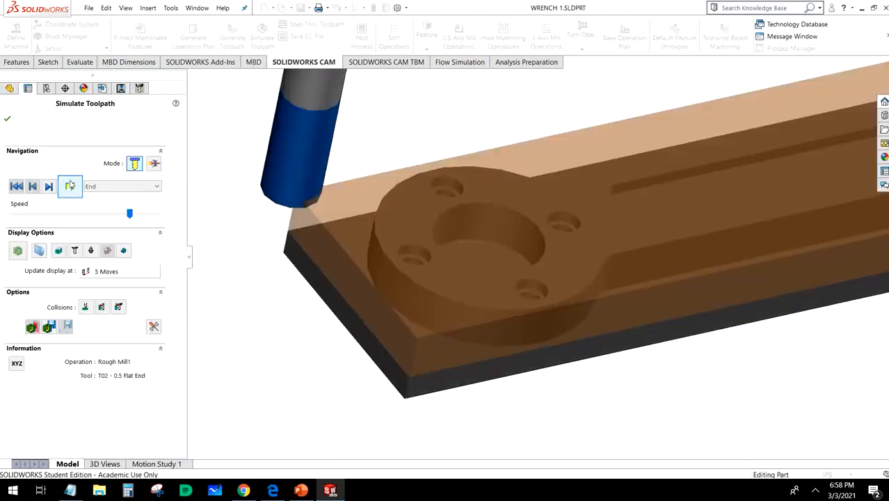
{"action": "middle_click_drag", "start_coordinate": [429, 306], "coordinate": [414, 296]}
{"action": "scroll", "coordinate": [415, 297], "scroll_direction": "up", "scroll_amount": 4}
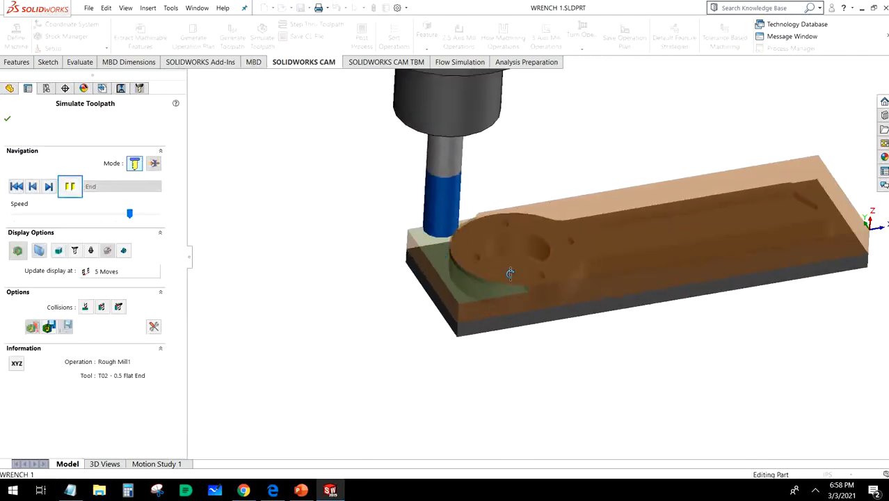
{"action": "scroll", "coordinate": [832, 234], "scroll_direction": "down", "scroll_amount": 2}
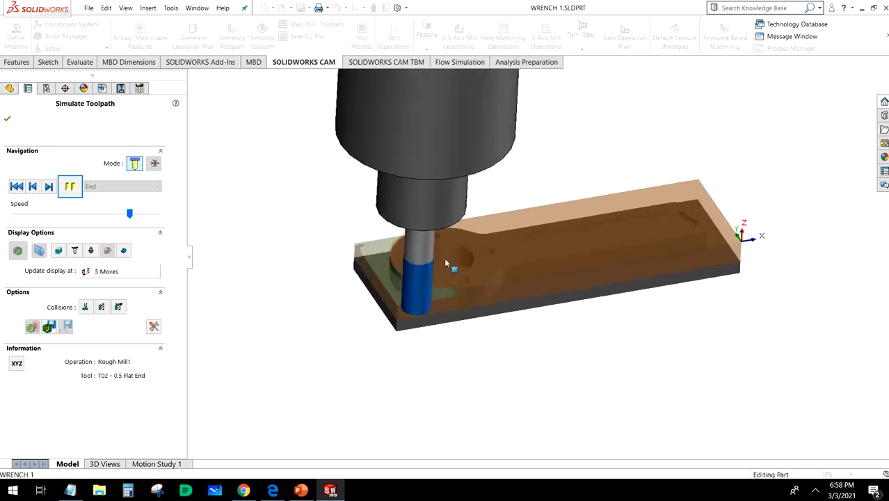
{"action": "left_click", "coordinate": [142, 216]}
{"action": "left_click", "coordinate": [140, 217]}
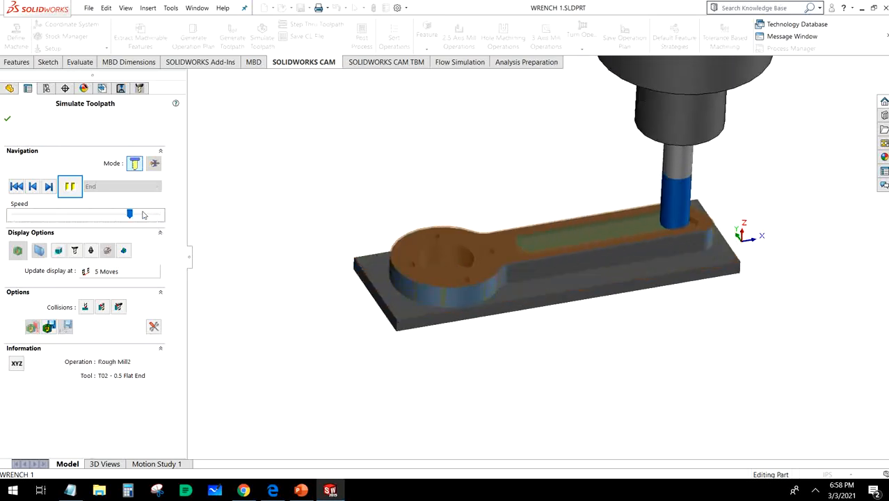
{"action": "double_click", "coordinate": [144, 216]}
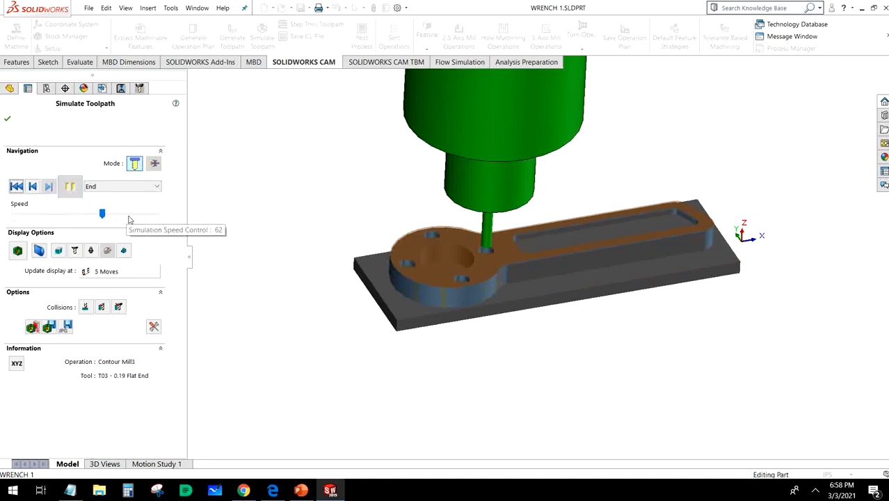
{"action": "middle_click_drag", "start_coordinate": [434, 270], "coordinate": [382, 308]}
{"action": "scroll", "coordinate": [613, 255], "scroll_direction": "down", "scroll_amount": 5}
{"action": "scroll", "coordinate": [397, 302], "scroll_direction": "up", "scroll_amount": 1}
{"action": "scroll", "coordinate": [406, 293], "scroll_direction": "up", "scroll_amount": 2}
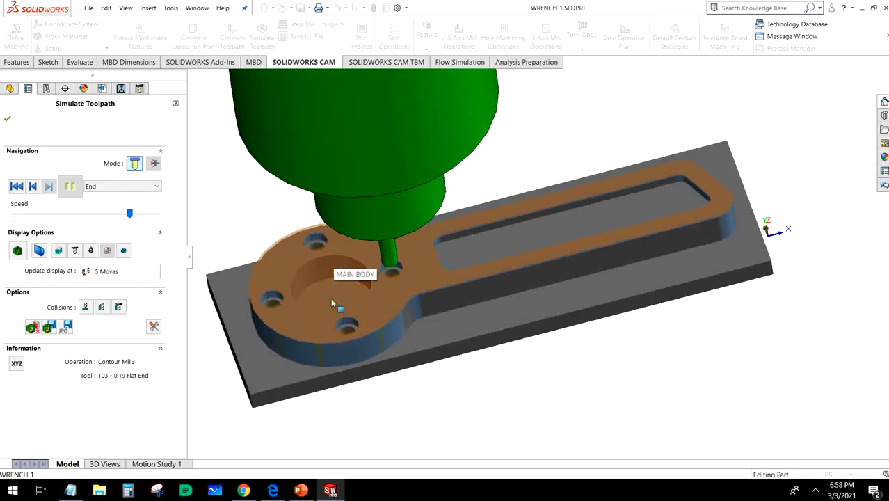
{"action": "left_click", "coordinate": [7, 118]}
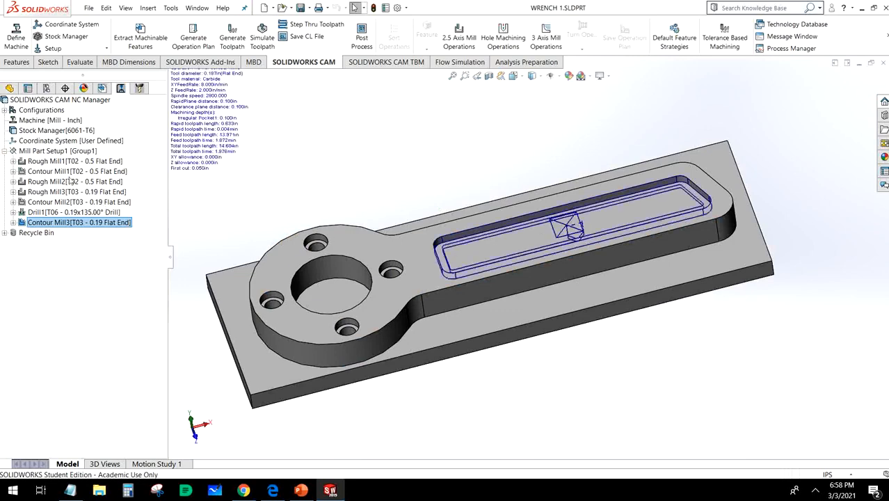
Add a 2.5 axis Rough Mill operation to Mill Part Setup1 using the T02 0.5 Flat End tool
{"action": "left_click", "coordinate": [47, 154]}
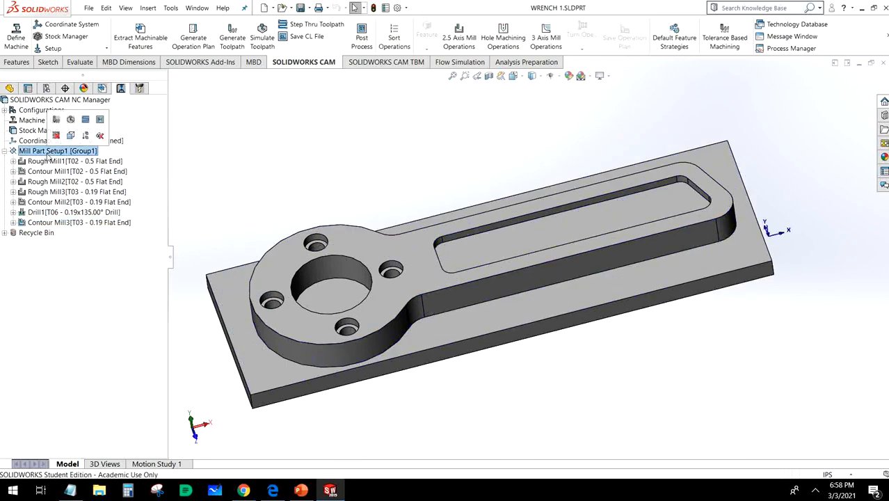
{"action": "right_click", "coordinate": [47, 154]}
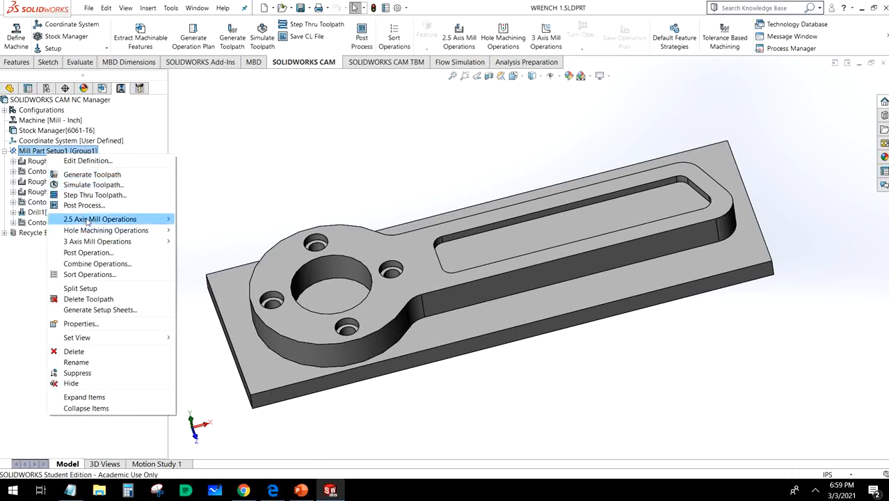
{"action": "mouse_move", "coordinate": [89, 220]}
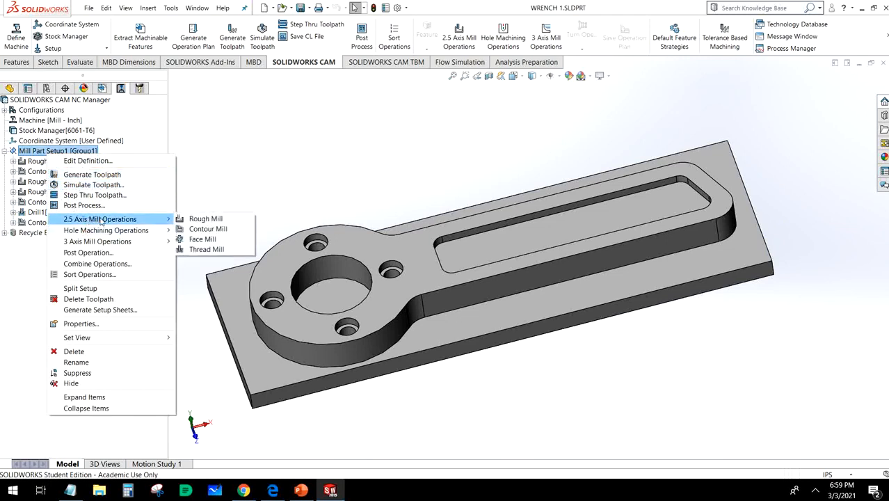
{"action": "left_click", "coordinate": [205, 219]}
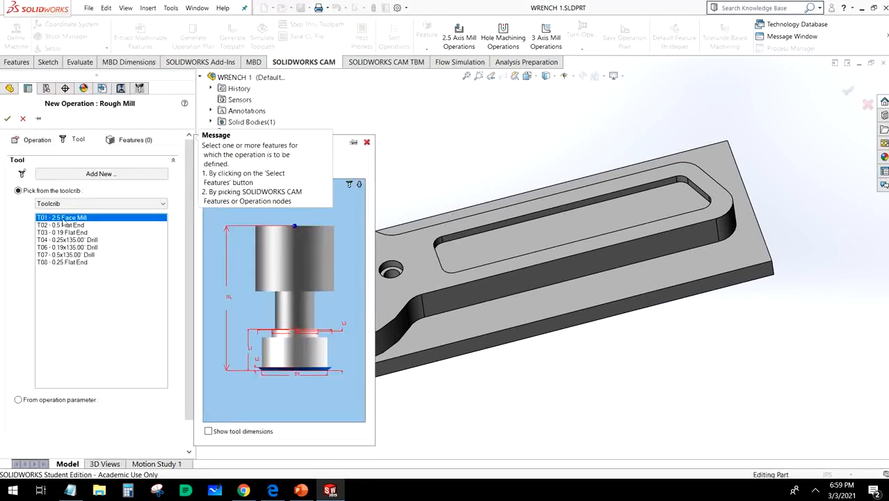
{"action": "left_click", "coordinate": [64, 224]}
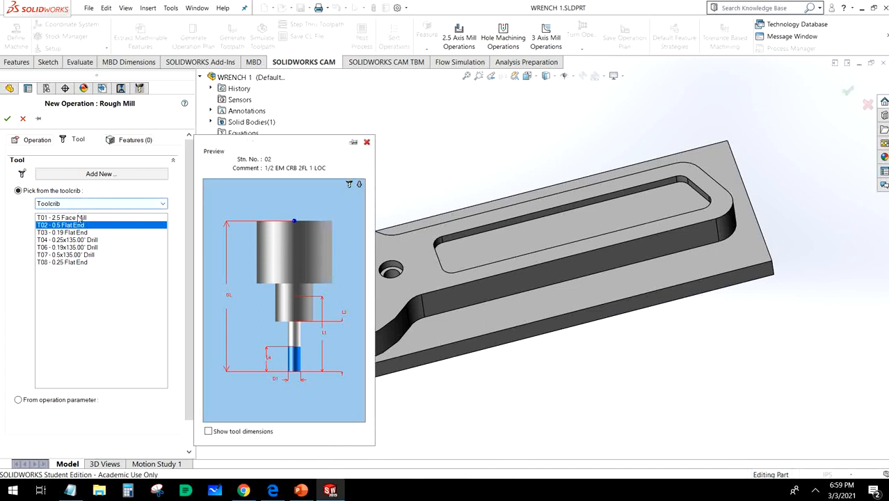
Create a 2.5 axis Pocket feature for the operation from the top edge loop of the wrench head's large hole
{"action": "left_click", "coordinate": [130, 139]}
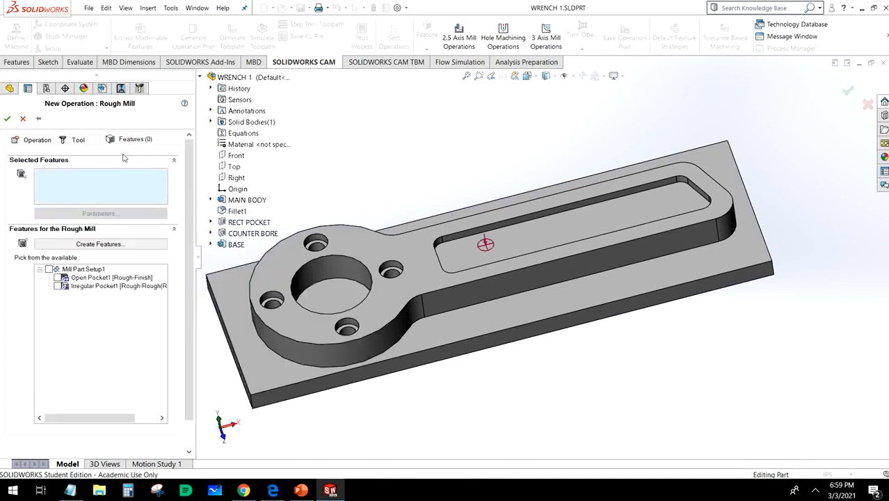
{"action": "left_click", "coordinate": [102, 245]}
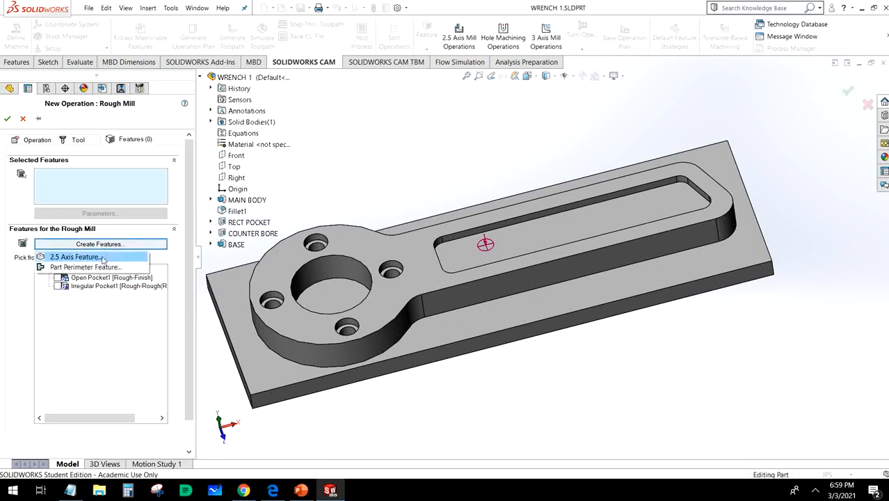
{"action": "left_click", "coordinate": [102, 258]}
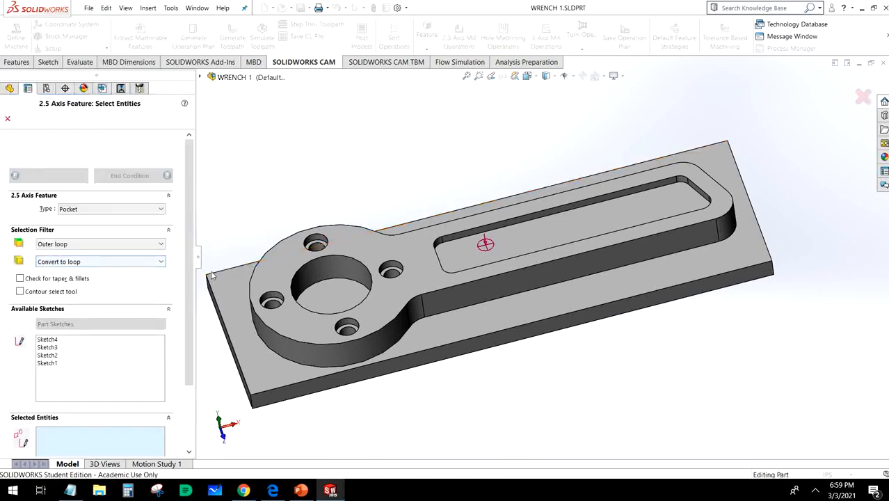
{"action": "left_click", "coordinate": [356, 263]}
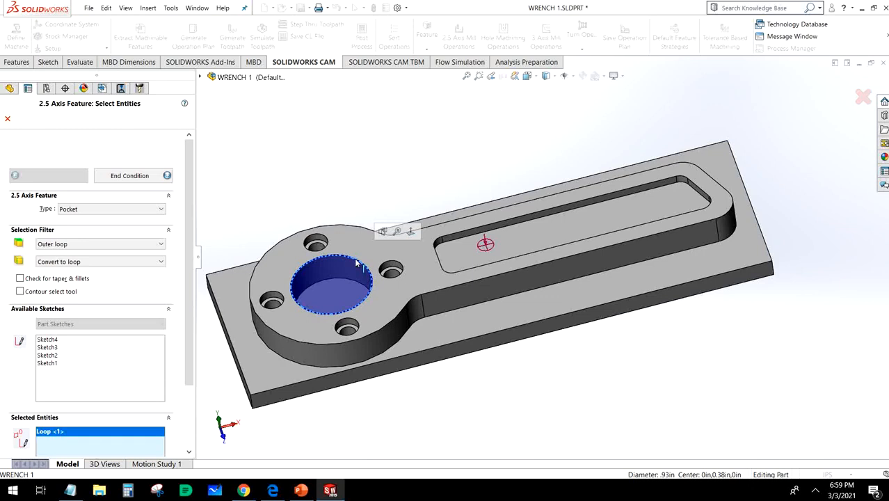
{"action": "left_click", "coordinate": [166, 175]}
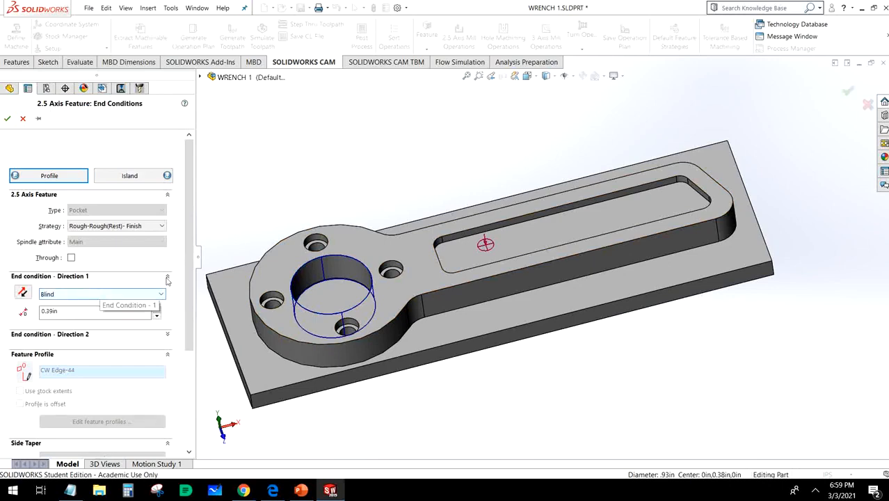
Set the pocket's end condition to Upto Face at the large hole's floor, then accept the feature and the Rough Mill operation
{"action": "mouse_move", "coordinate": [367, 314]}
{"action": "middle_mouse_down"}
{"action": "mouse_move", "coordinate": [393, 314]}
{"action": "mouse_move", "coordinate": [382, 309]}
{"action": "middle_mouse_up"}
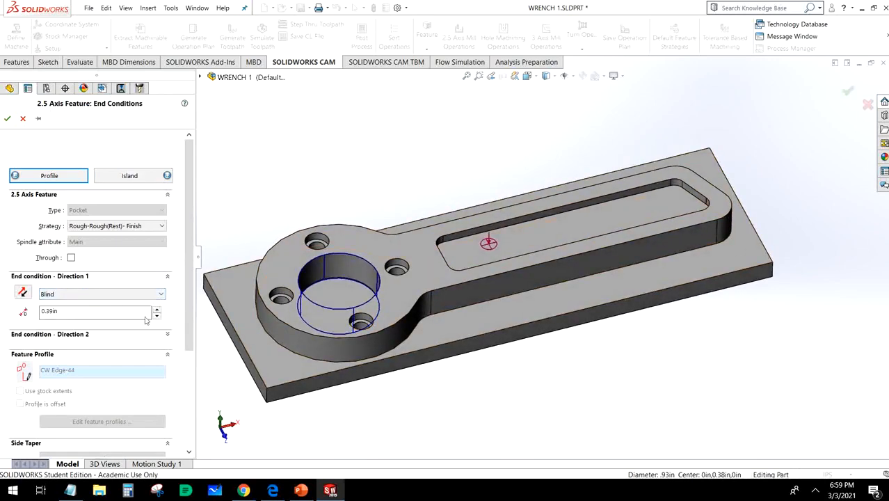
{"action": "left_click", "coordinate": [81, 295]}
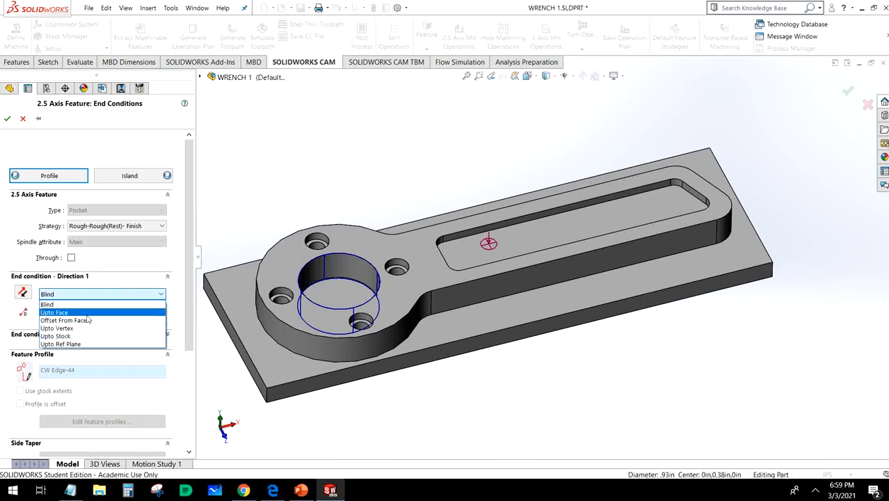
{"action": "left_click", "coordinate": [87, 314]}
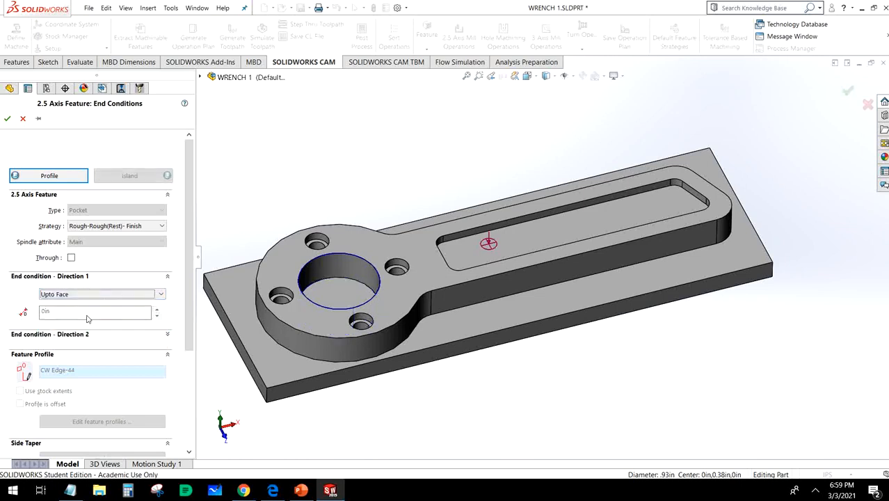
{"action": "left_click", "coordinate": [339, 289]}
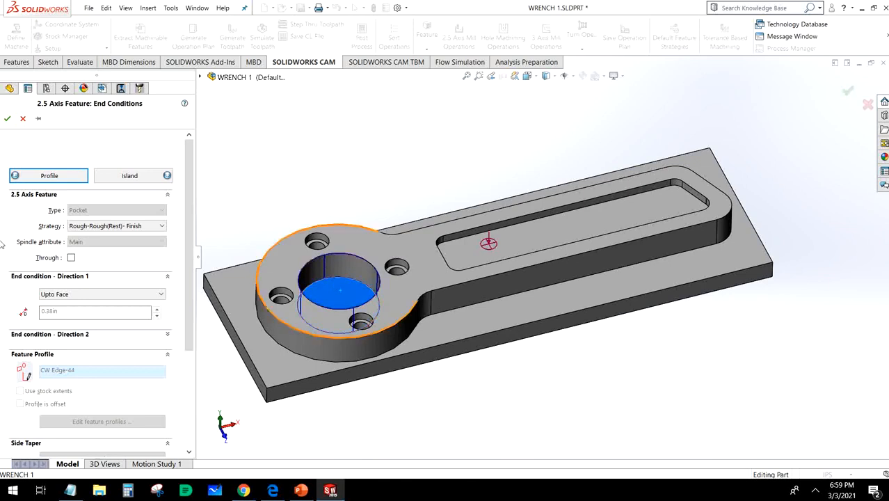
{"action": "scroll", "coordinate": [21, 282], "scroll_direction": "down", "scroll_amount": 3}
{"action": "scroll", "coordinate": [42, 306], "scroll_direction": "up", "scroll_amount": 3}
{"action": "left_click", "coordinate": [7, 118]}
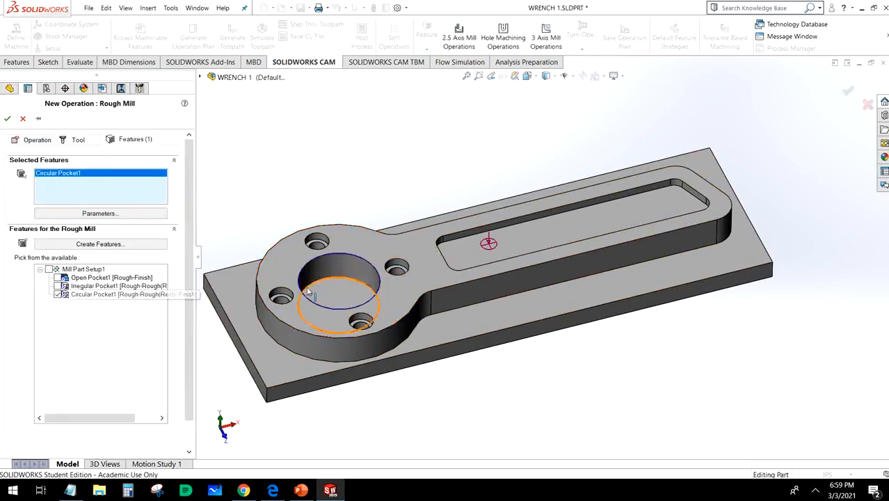
{"action": "left_click", "coordinate": [74, 140]}
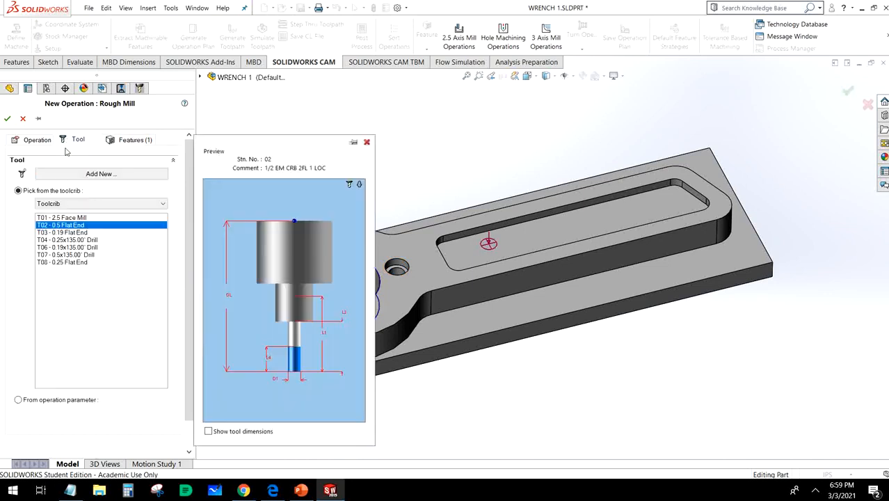
{"action": "left_click", "coordinate": [7, 119]}
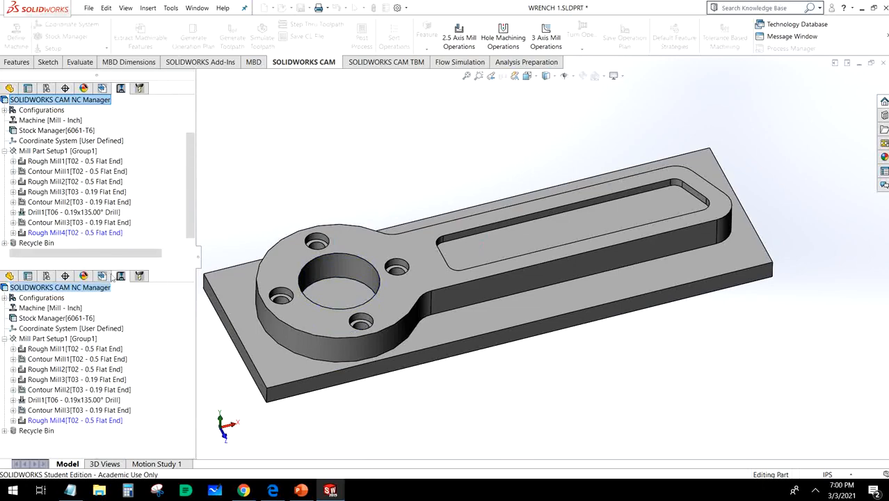
Open Rough Mill4's operation parameters and define its feeds and speeds by Operation
{"action": "double_click", "coordinate": [89, 237]}
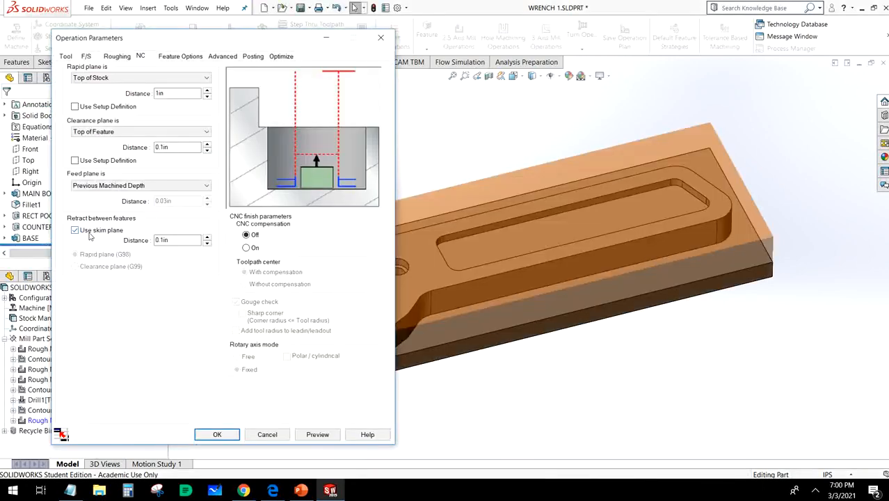
{"action": "left_click", "coordinate": [70, 57]}
{"action": "left_click", "coordinate": [86, 57]}
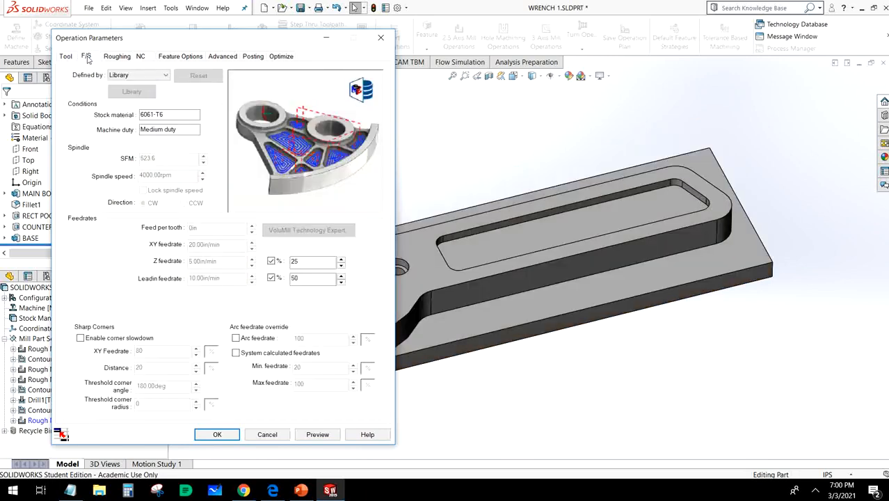
{"action": "left_click", "coordinate": [128, 76]}
{"action": "left_click", "coordinate": [127, 87]}
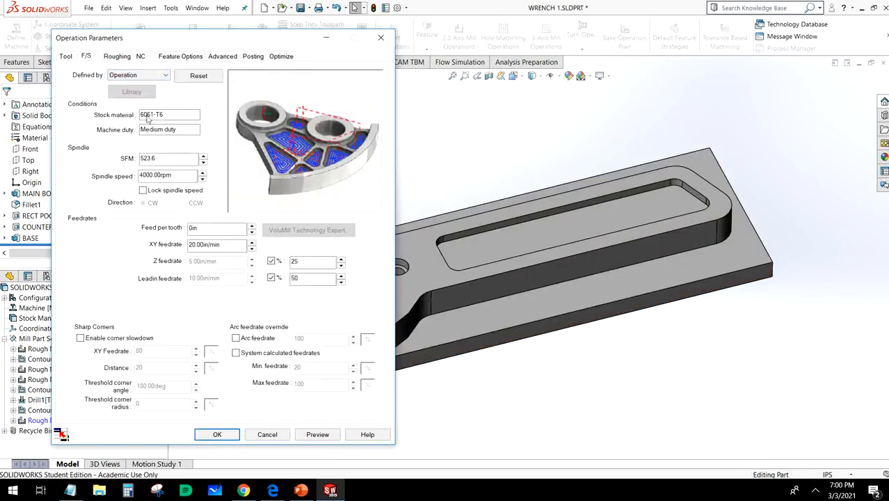
Set Rough Mill4's spindle speed to 2400 rpm and its XY feedrate to 10 in/min
{"action": "left_click_drag", "start_coordinate": [184, 177], "coordinate": [106, 176]}
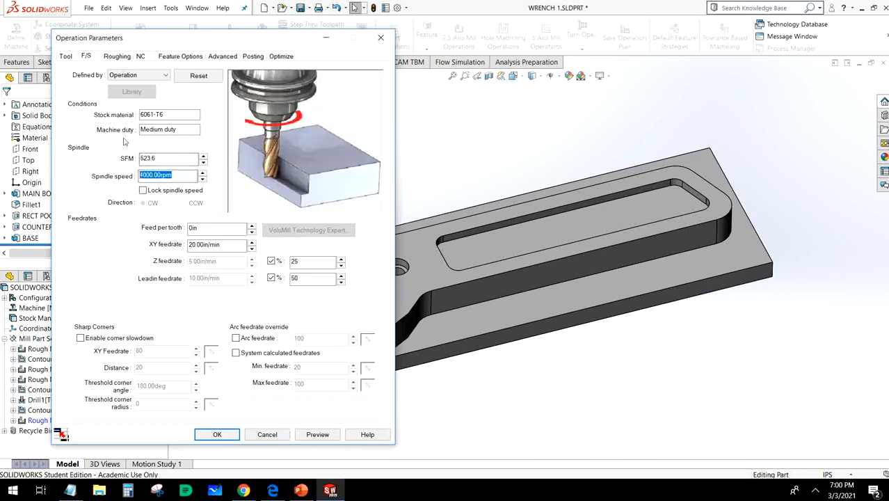
{"action": "type", "text": "00"}
{"action": "left_click", "coordinate": [217, 245]}
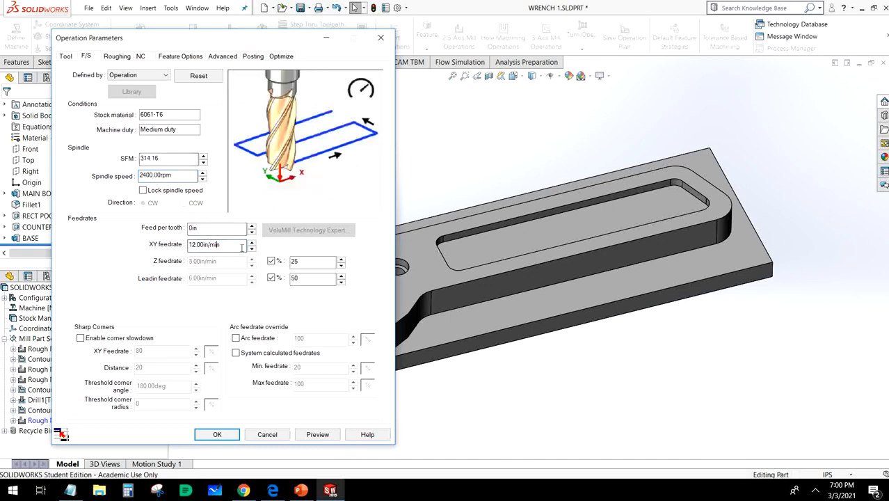
{"action": "left_click_drag", "start_coordinate": [242, 247], "coordinate": [162, 247]}
{"action": "type", "text": "10"}
{"action": "key", "text": "Tab"}
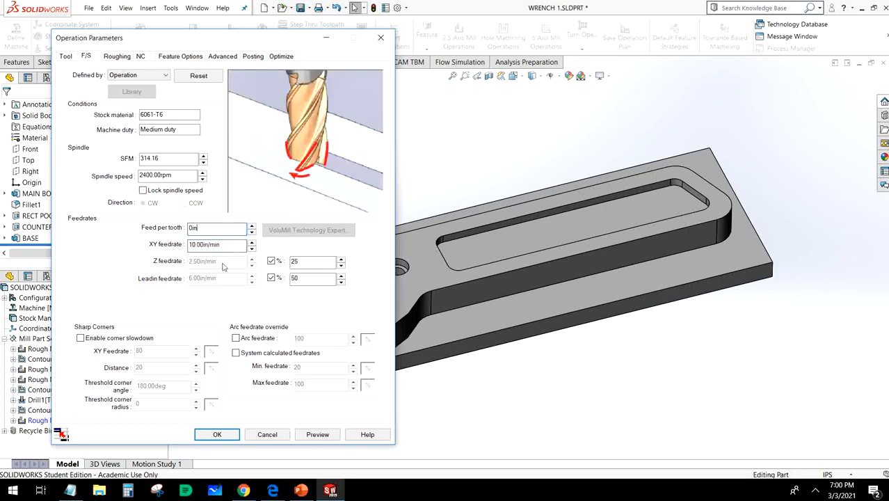
Unlink the Z feedrate from its percentage and set it to 1 in/min
{"action": "scroll", "coordinate": [537, 260], "scroll_direction": "up", "scroll_amount": 6}
{"action": "scroll", "coordinate": [454, 269], "scroll_direction": "down", "scroll_amount": 4}
{"action": "scroll", "coordinate": [457, 273], "scroll_direction": "down", "scroll_amount": 2}
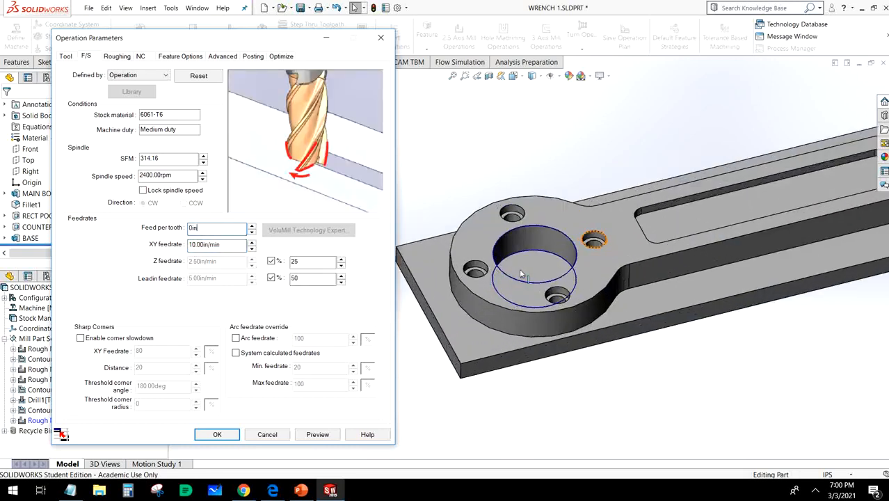
{"action": "left_click", "coordinate": [271, 262]}
{"action": "double_click", "coordinate": [236, 262]}
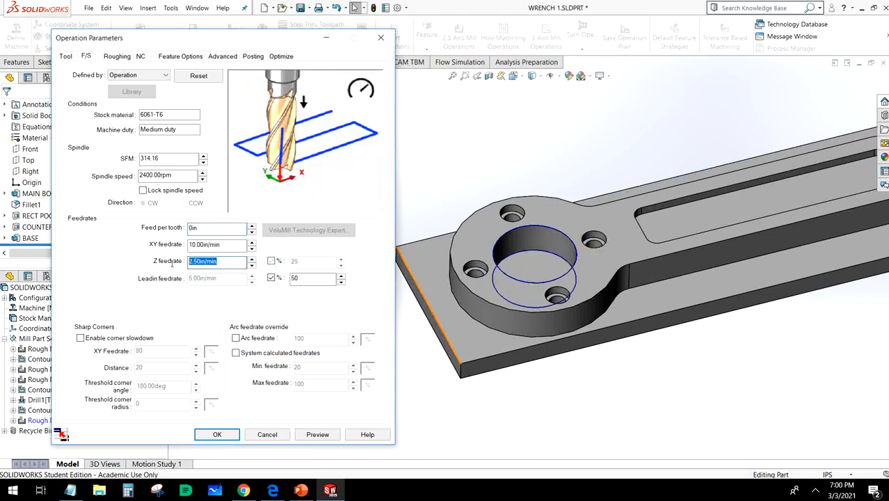
{"action": "type", "text": "1"}
{"action": "left_click", "coordinate": [234, 244]}
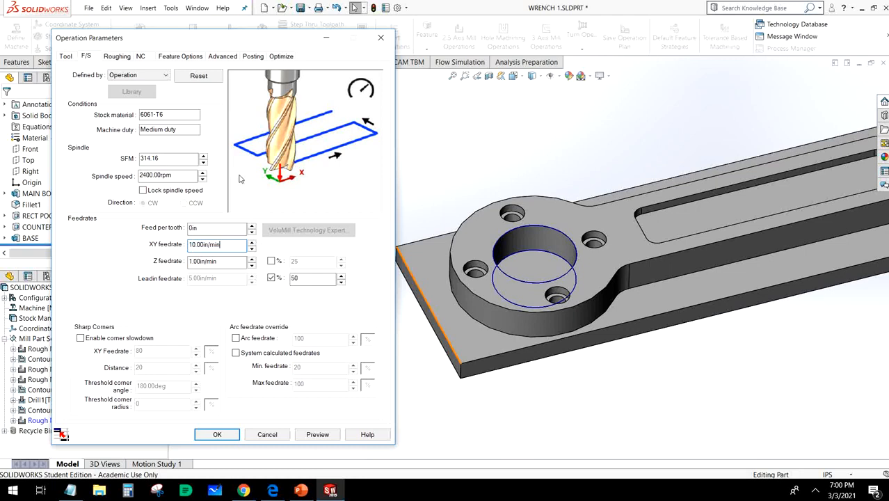
Set the side allowance in Rough Mill4's roughing parameters to 0 in
{"action": "left_click", "coordinate": [119, 56]}
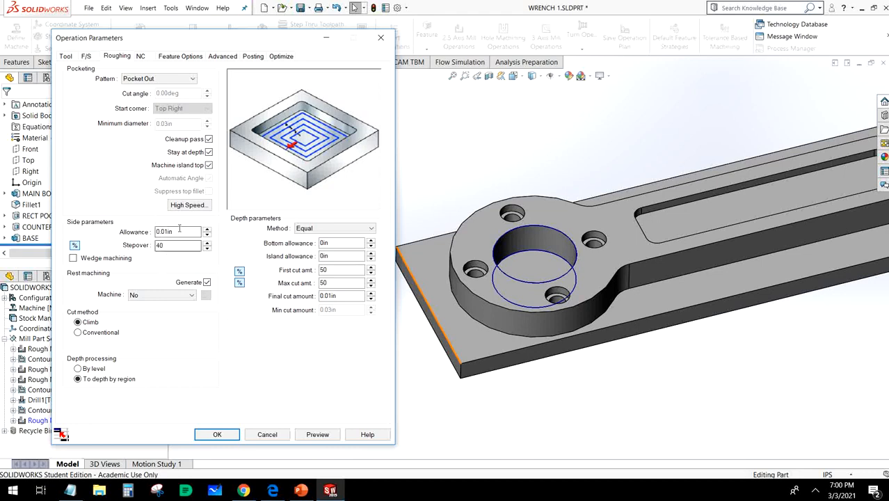
{"action": "left_click_drag", "start_coordinate": [178, 232], "coordinate": [111, 229]}
{"action": "type", "text": "0"}
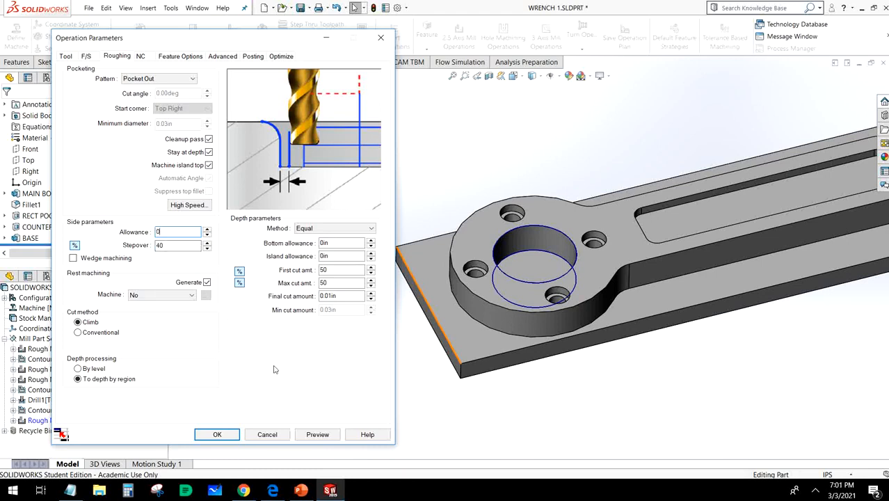
Switch the first and max cut amounts from percentages to absolute depths and set both to 0.03 in
{"action": "left_click", "coordinate": [239, 271]}
{"action": "left_click", "coordinate": [239, 284]}
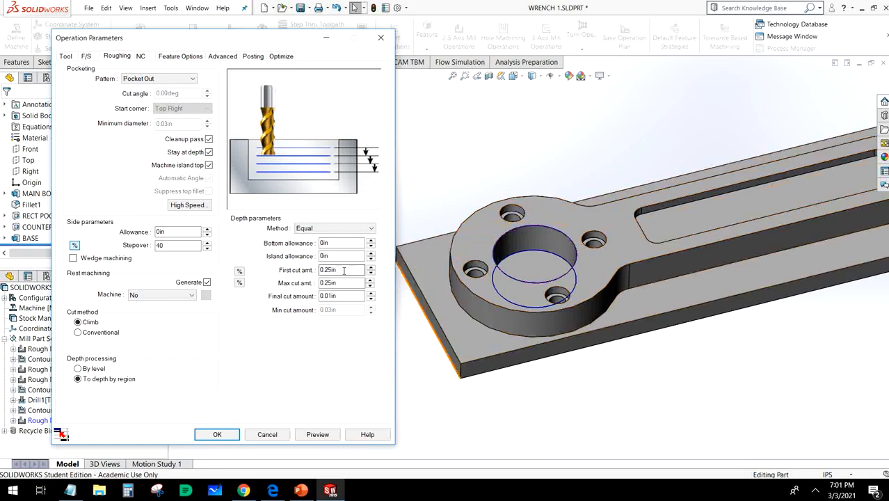
{"action": "left_click_drag", "start_coordinate": [344, 270], "coordinate": [315, 270]}
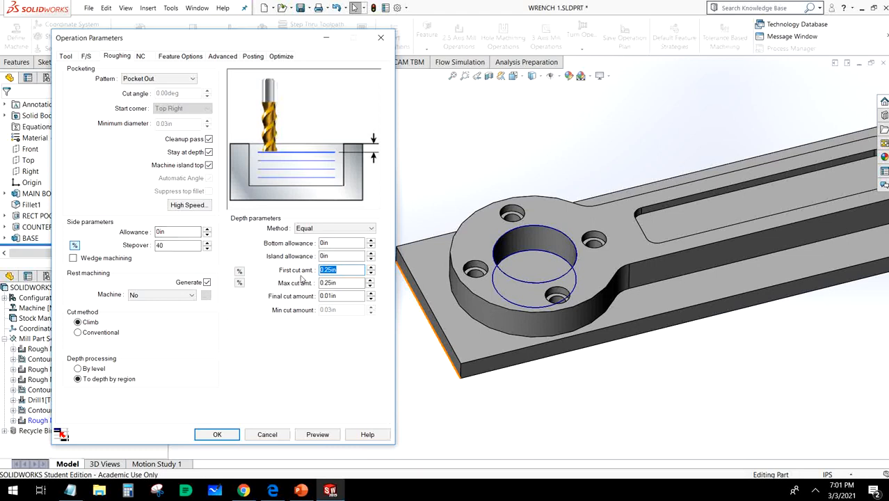
{"action": "key", "text": "BackSpace"}
{"action": "type", "text": ".025"}
{"action": "key", "text": "Tab"}
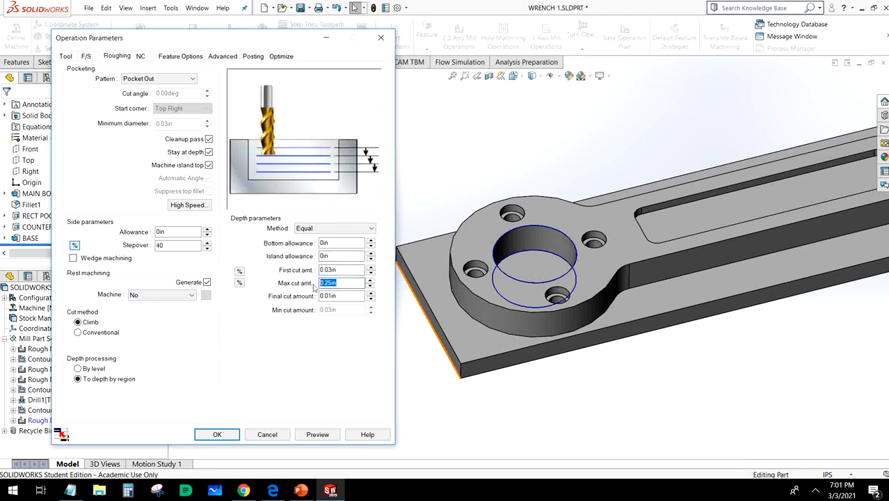
{"action": "type", "text": ".050"}
{"action": "left_click", "coordinate": [338, 270]}
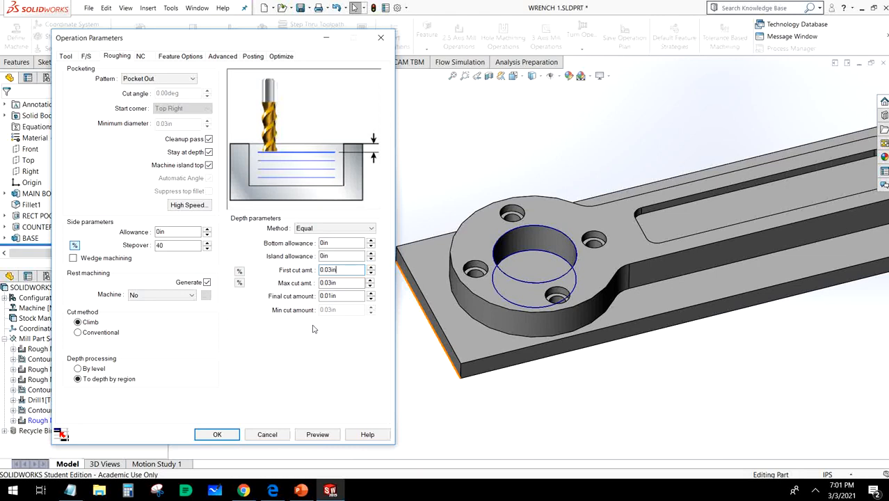
Set the rapid plane distance above the top of stock to 0.1 in and accept Rough Mill4's parameters
{"action": "left_click", "coordinate": [141, 56]}
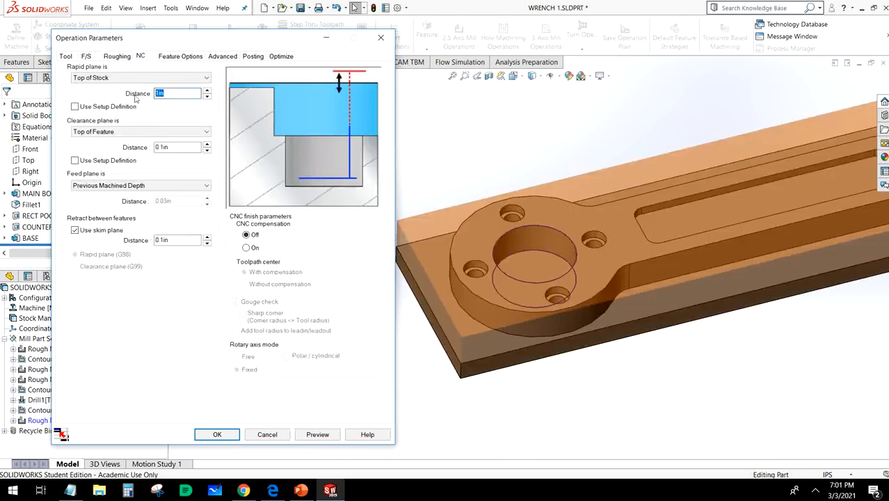
{"action": "type", "text": ".1"}
{"action": "mouse_move", "coordinate": [246, 240]}
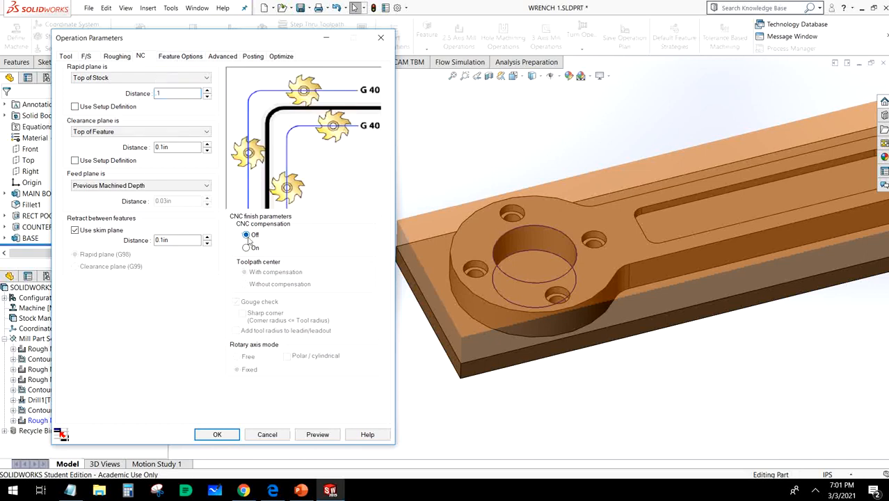
{"action": "left_click", "coordinate": [215, 434]}
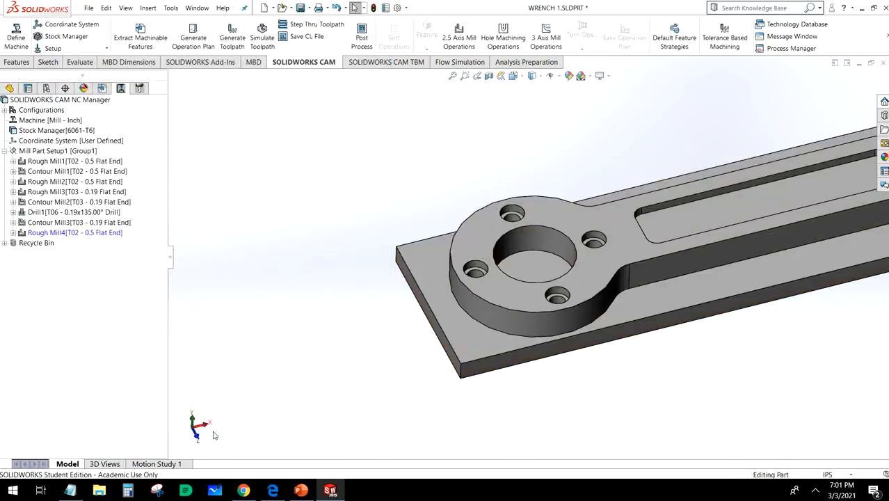
Generate the toolpaths with the new Rough Mill4 settings and dismiss the message window
{"action": "left_click", "coordinate": [64, 234]}
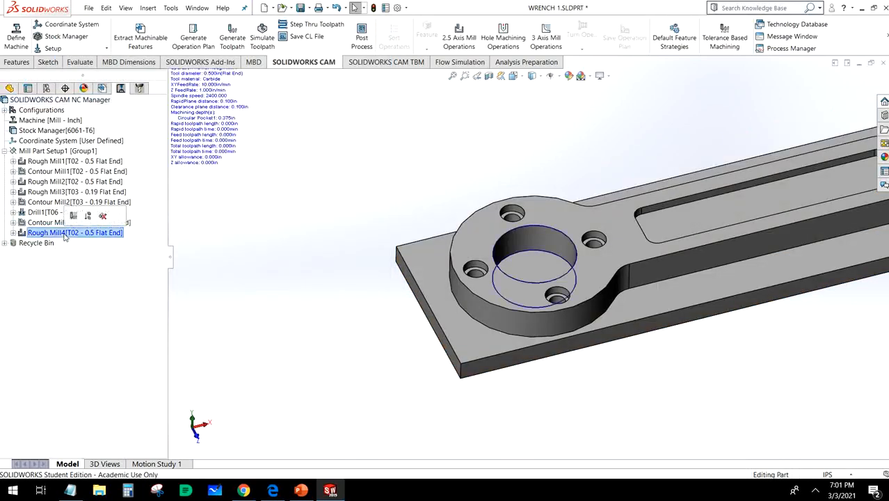
{"action": "left_click", "coordinate": [232, 36]}
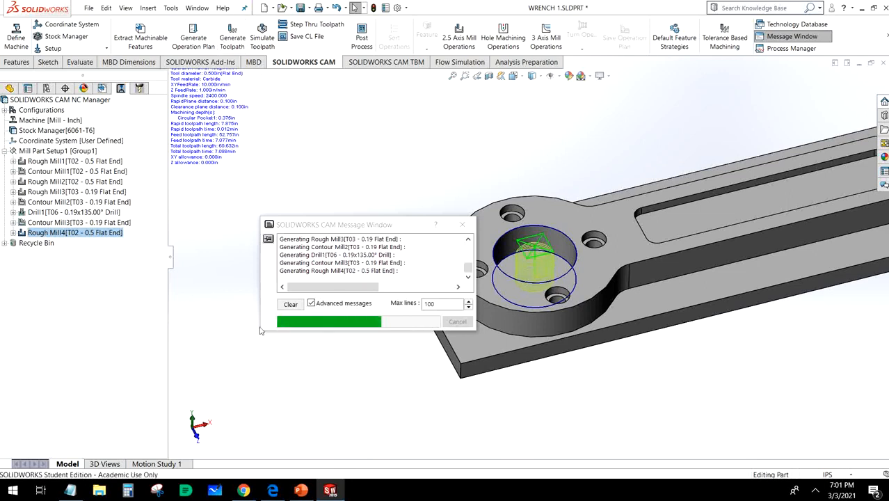
{"action": "left_click", "coordinate": [461, 225]}
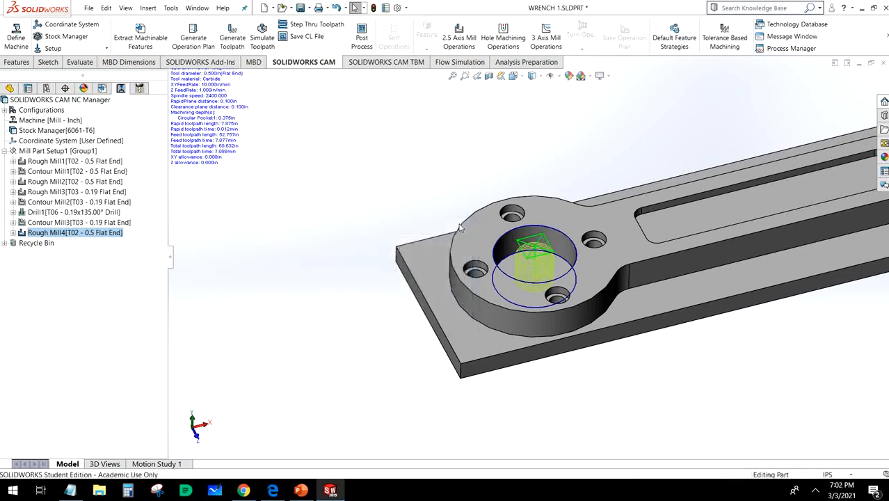
Simulate the toolpaths at maximum speed, inspect the machined large hole up close, and close the simulation
{"action": "left_click", "coordinate": [262, 38]}
{"action": "left_click", "coordinate": [70, 185]}
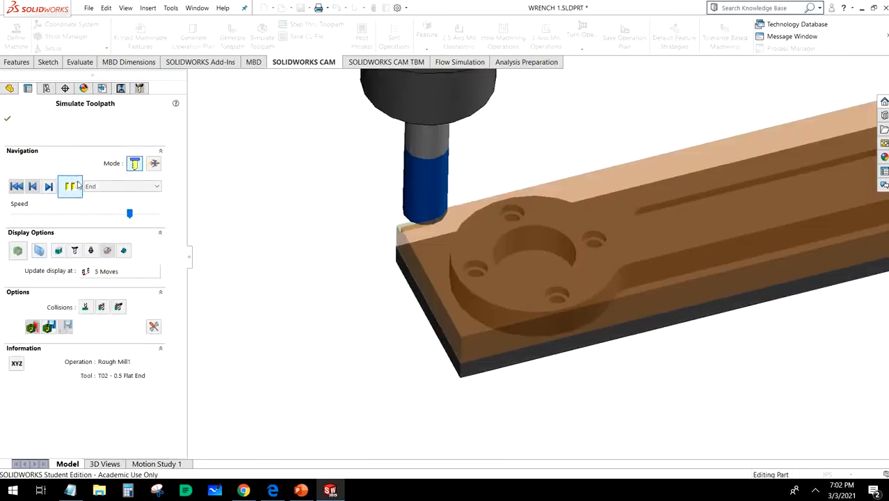
{"action": "left_click_drag", "start_coordinate": [130, 214], "coordinate": [158, 214]}
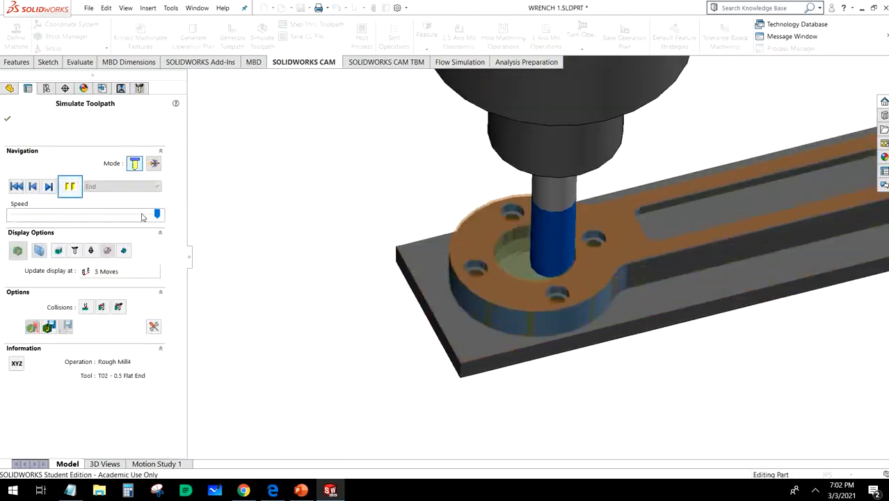
{"action": "scroll", "coordinate": [515, 273], "scroll_direction": "up", "scroll_amount": 2}
{"action": "middle_click_drag", "start_coordinate": [515, 274], "coordinate": [562, 291]}
{"action": "scroll", "coordinate": [540, 258], "scroll_direction": "down", "scroll_amount": 6}
{"action": "left_click", "coordinate": [7, 119]}
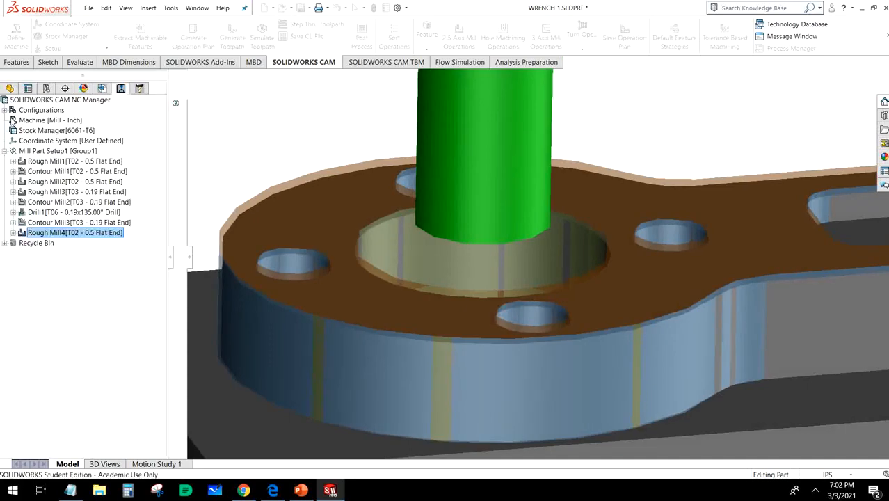
Add a 2.5 axis Face Mill operation to Mill Part Setup1 using the T01 Face Mill tool
{"action": "right_click", "coordinate": [42, 151]}
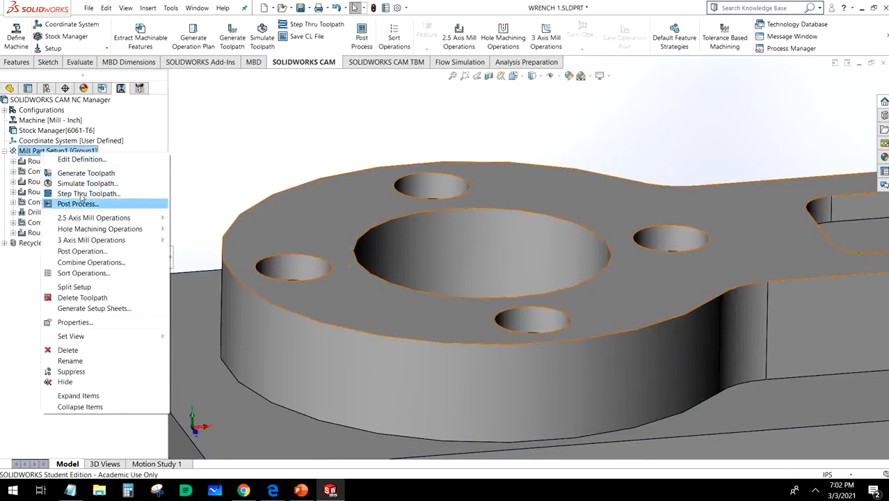
{"action": "mouse_move", "coordinate": [90, 218]}
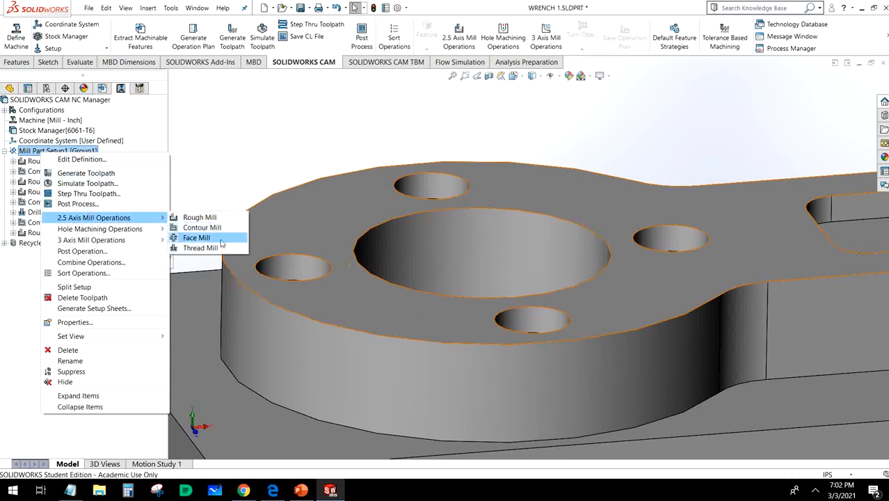
{"action": "left_click", "coordinate": [196, 238]}
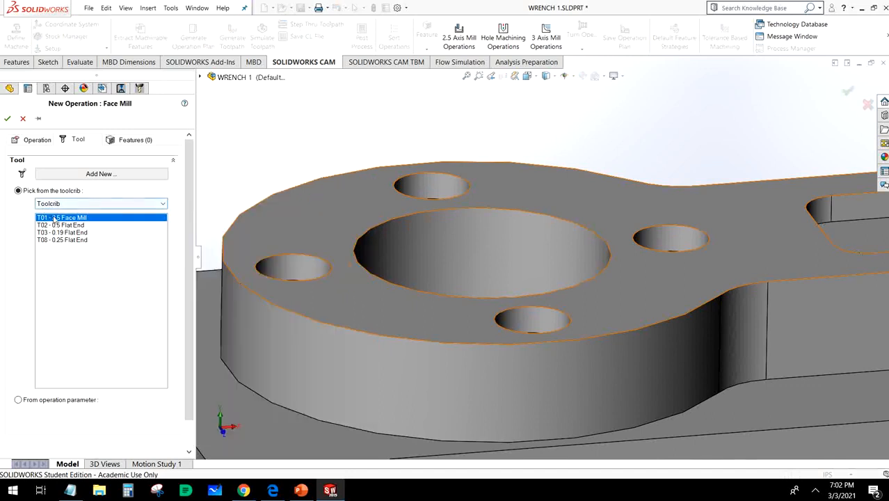
Start a 2.5 axis Pocket feature for the Face Mill operation from the wrench's top face
{"action": "left_click", "coordinate": [125, 142]}
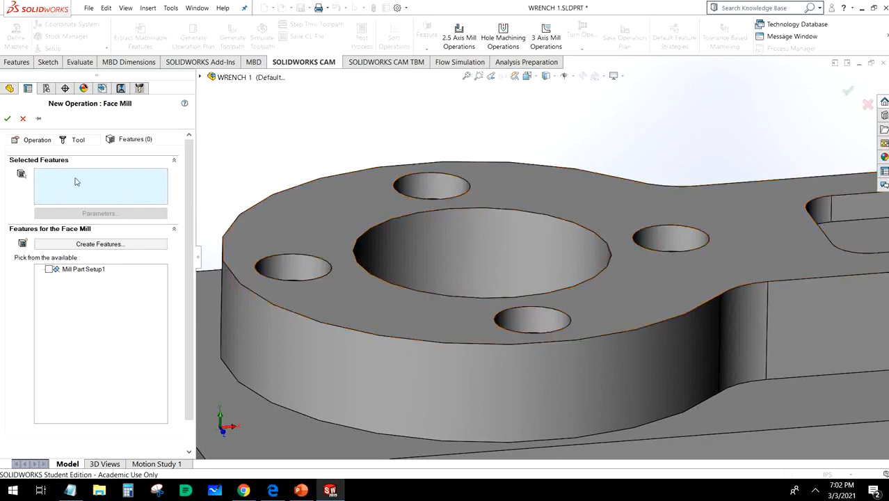
{"action": "left_click", "coordinate": [80, 243]}
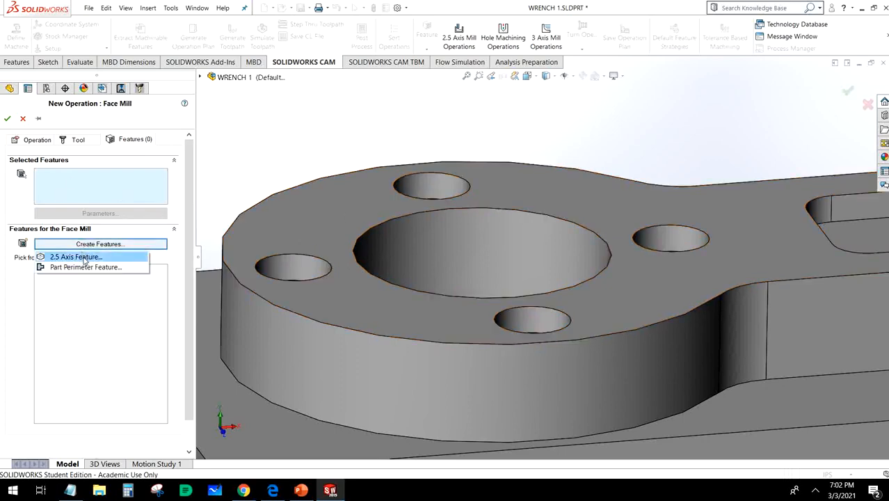
{"action": "left_click", "coordinate": [82, 256]}
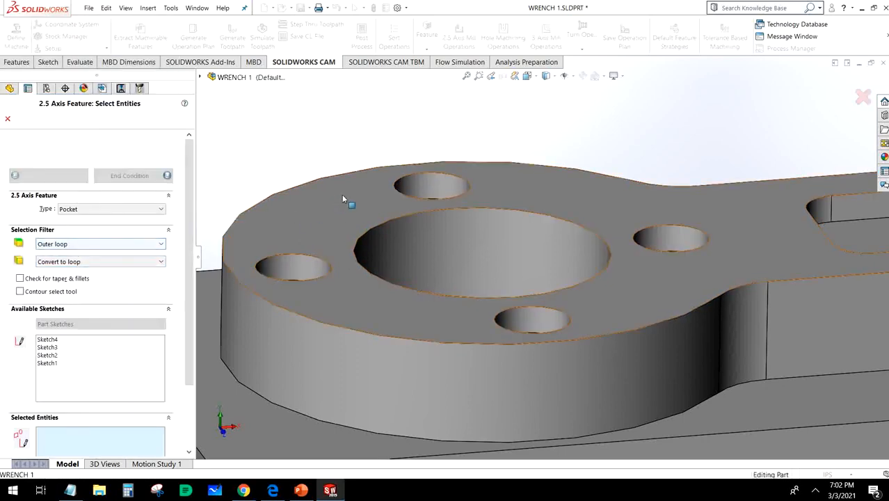
{"action": "left_click", "coordinate": [341, 195]}
{"action": "scroll", "coordinate": [275, 297], "scroll_direction": "up", "scroll_amount": 5}
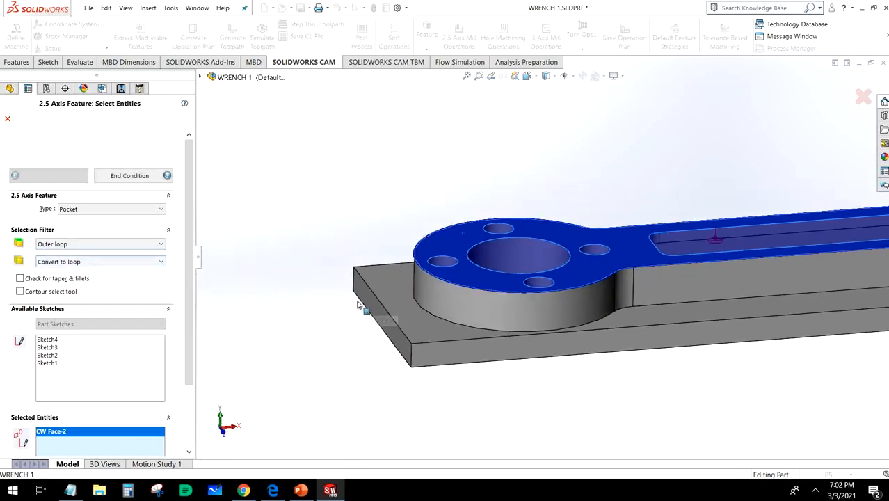
{"action": "scroll", "coordinate": [618, 347], "scroll_direction": "up", "scroll_amount": 1}
{"action": "mouse_move", "coordinate": [616, 348]}
{"action": "middle_mouse_down"}
{"action": "mouse_move", "coordinate": [599, 332]}
{"action": "mouse_move", "coordinate": [631, 345]}
{"action": "middle_mouse_up"}
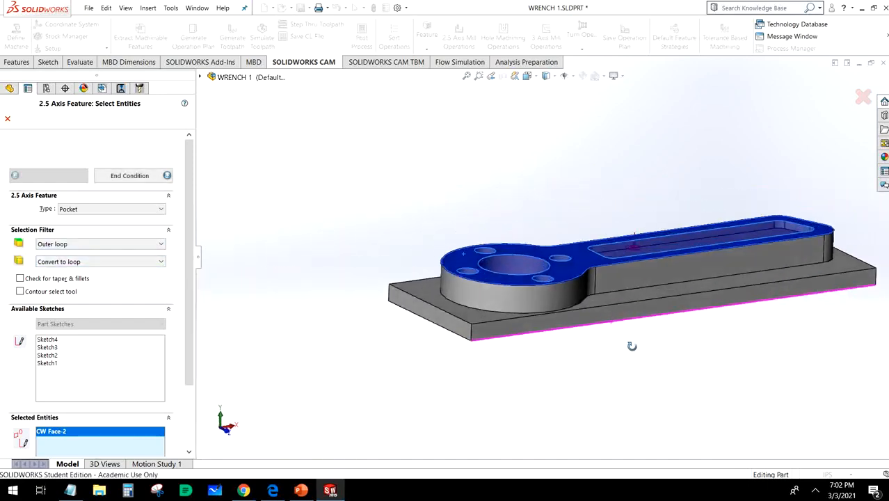
Set the pocket feature's end condition to Upto Stock and accept the feature
{"action": "left_click", "coordinate": [111, 177]}
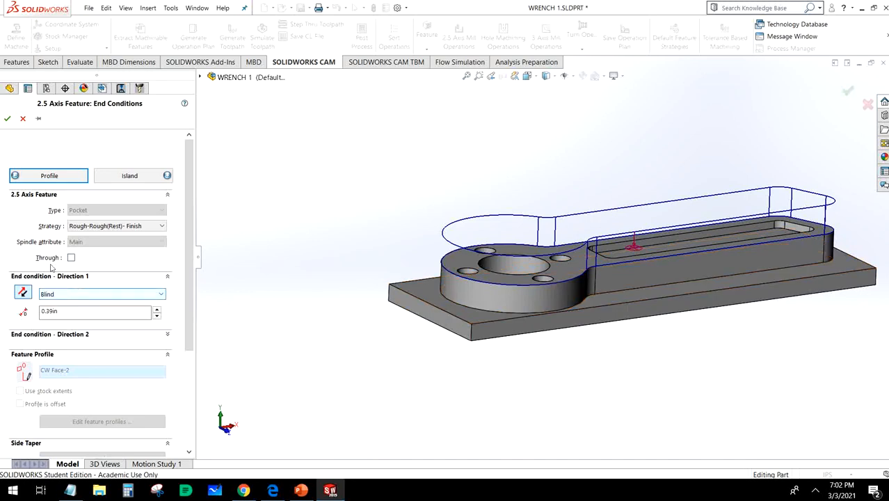
{"action": "left_click", "coordinate": [75, 294]}
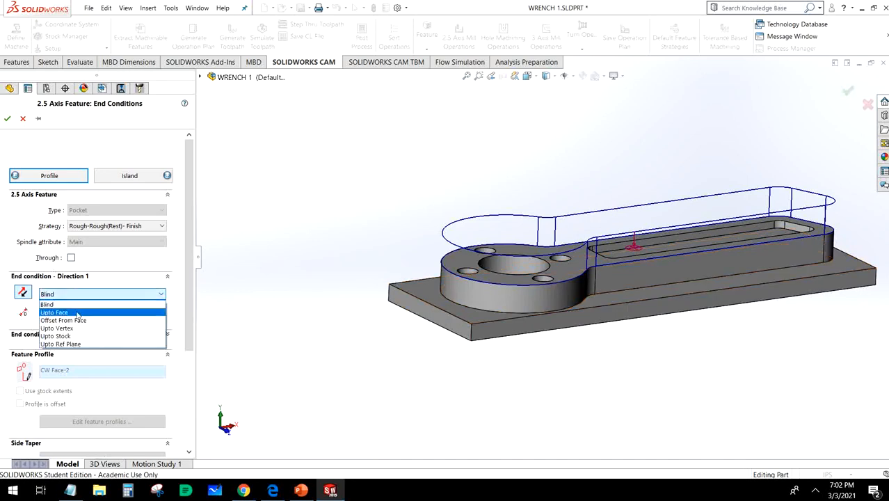
{"action": "left_click", "coordinate": [56, 336]}
{"action": "middle_click_drag", "start_coordinate": [720, 348], "coordinate": [685, 306]}
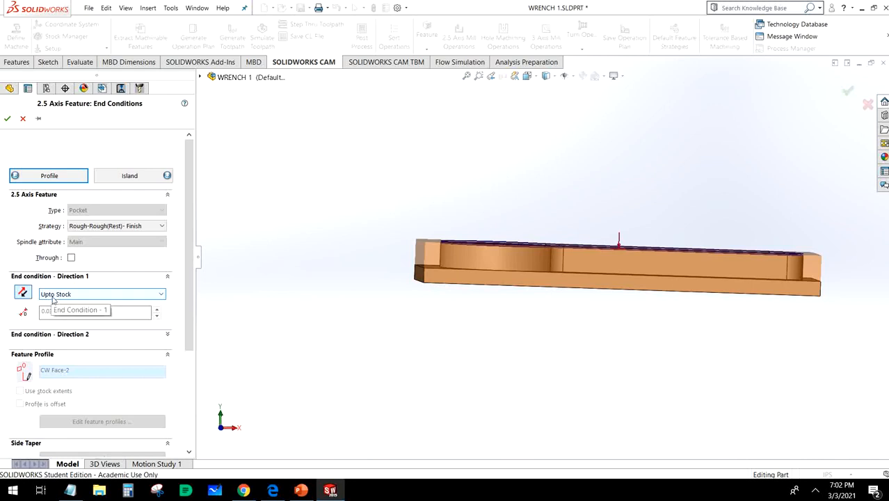
{"action": "left_click", "coordinate": [7, 118]}
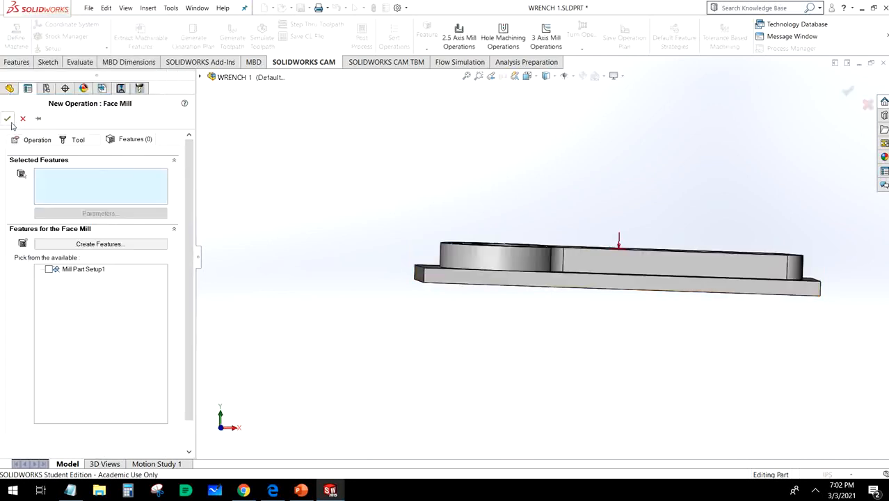
Define another 2.5 axis Pocket feature for the Face Mill operation from the wrench's top face
{"action": "left_click", "coordinate": [91, 244]}
{"action": "left_click", "coordinate": [90, 256]}
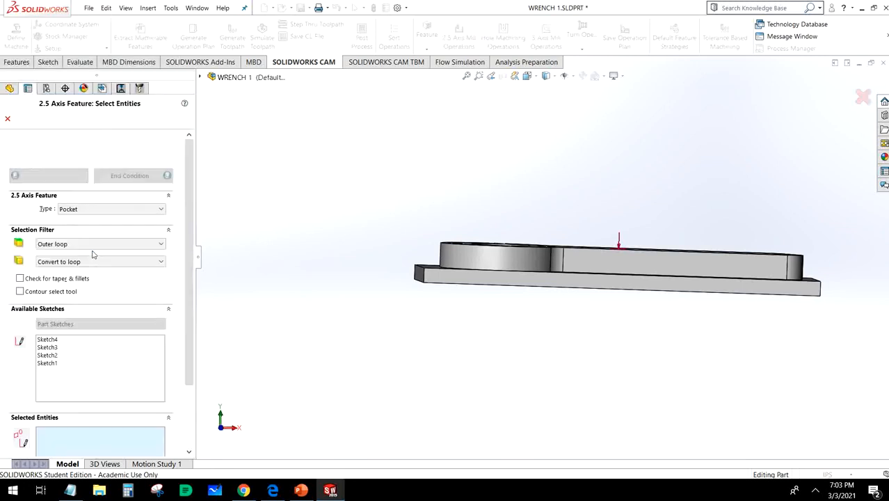
{"action": "middle_click_drag", "start_coordinate": [271, 246], "coordinate": [297, 280]}
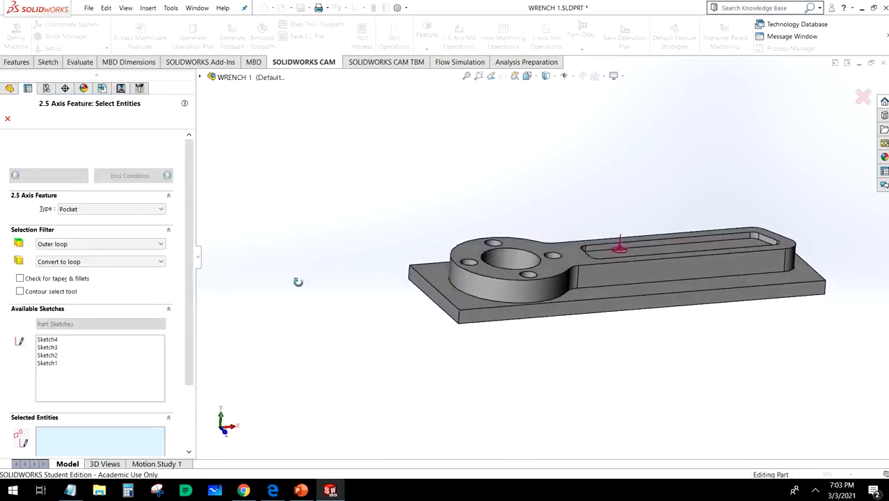
{"action": "left_click", "coordinate": [561, 269]}
{"action": "left_click", "coordinate": [125, 177]}
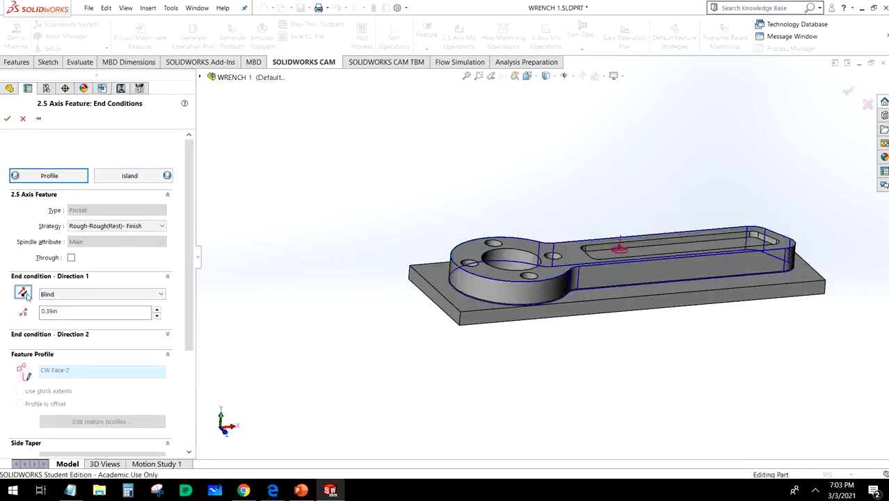
Reverse the pocket's direction, set its Blind depth to 0.03 in, and accept the feature
{"action": "left_click_drag", "start_coordinate": [71, 310], "coordinate": [25, 309]}
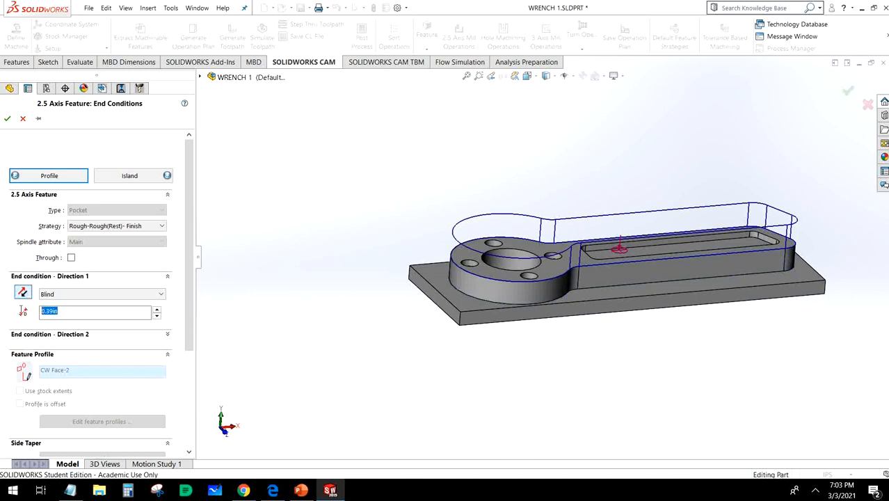
{"action": "type", "text": ".030"}
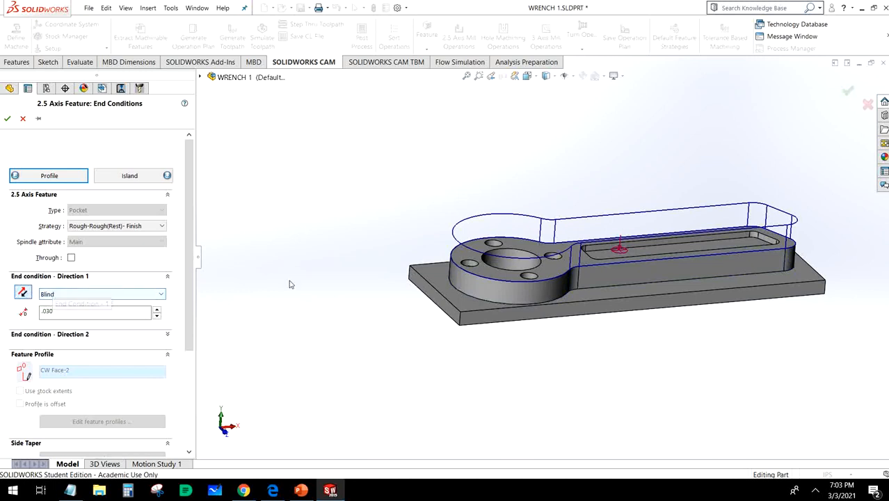
{"action": "key", "text": "Return"}
{"action": "scroll", "coordinate": [635, 280], "scroll_direction": "down", "scroll_amount": 5}
{"action": "scroll", "coordinate": [461, 292], "scroll_direction": "up", "scroll_amount": 5}
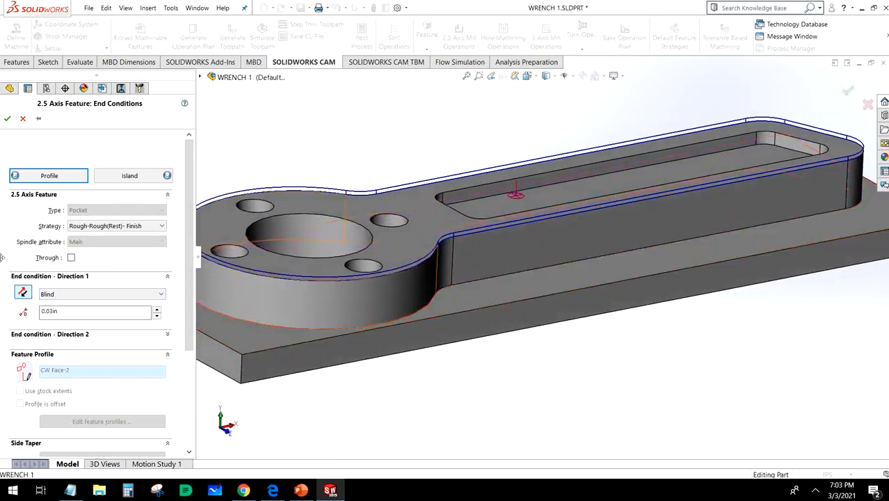
{"action": "left_click", "coordinate": [7, 119]}
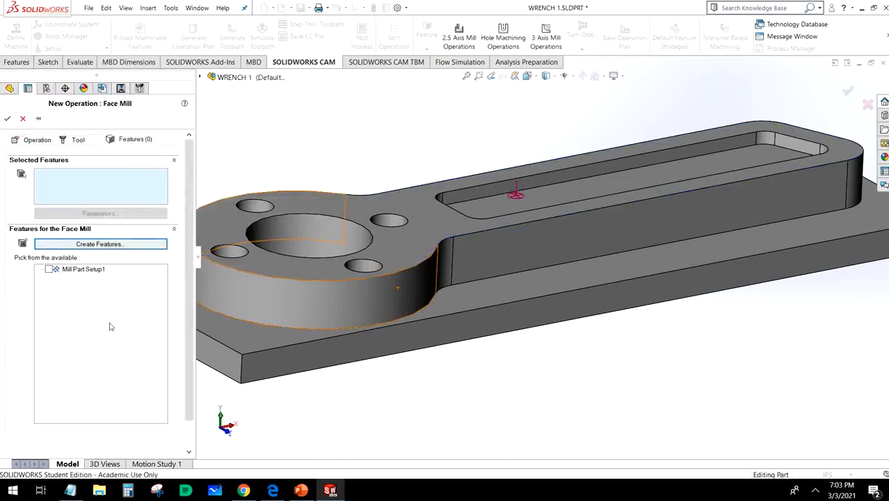
Start the 2.5 axis Pocket feature again from the wrench's top face and try the Offset From Face end condition
{"action": "left_click", "coordinate": [98, 244]}
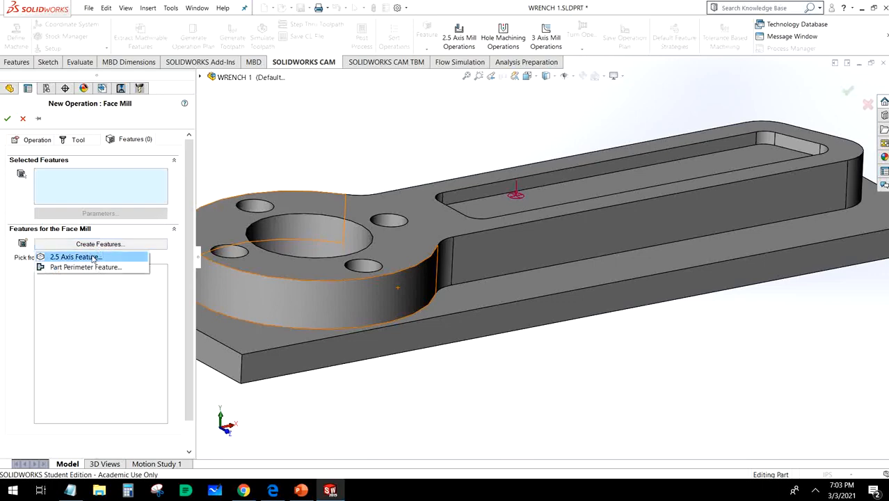
{"action": "left_click", "coordinate": [93, 255]}
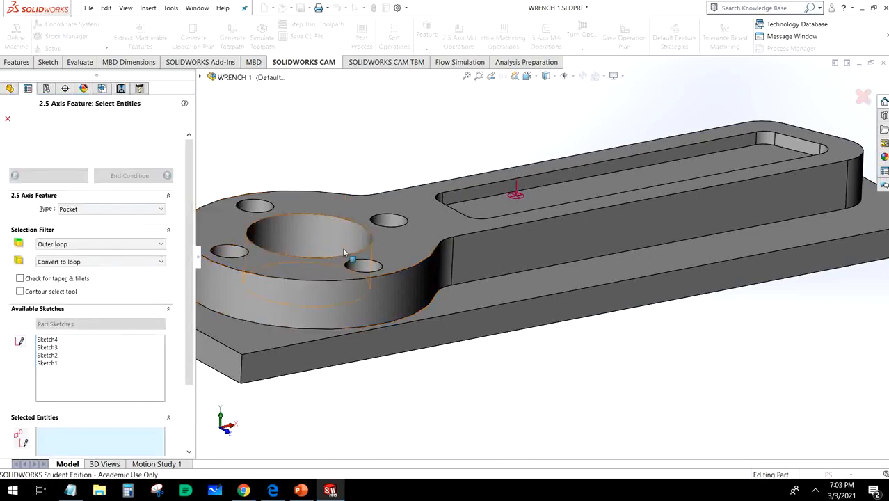
{"action": "left_click", "coordinate": [394, 249]}
{"action": "left_click", "coordinate": [129, 175]}
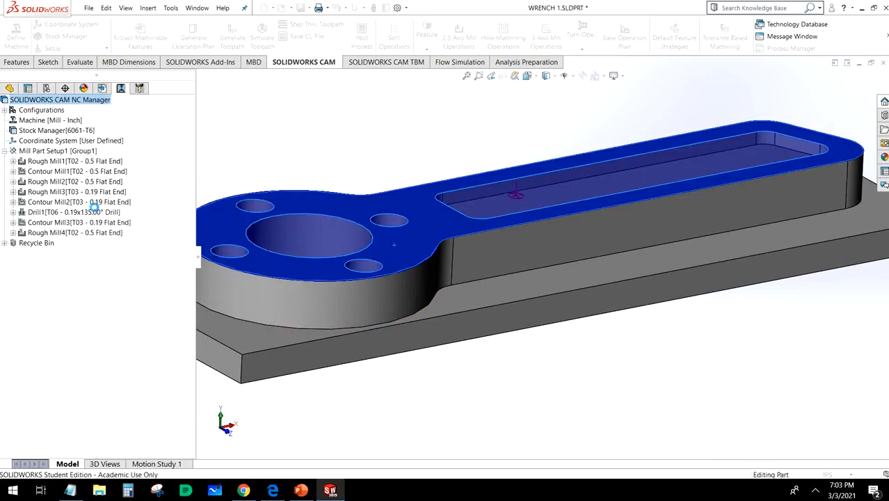
{"action": "left_click", "coordinate": [85, 294]}
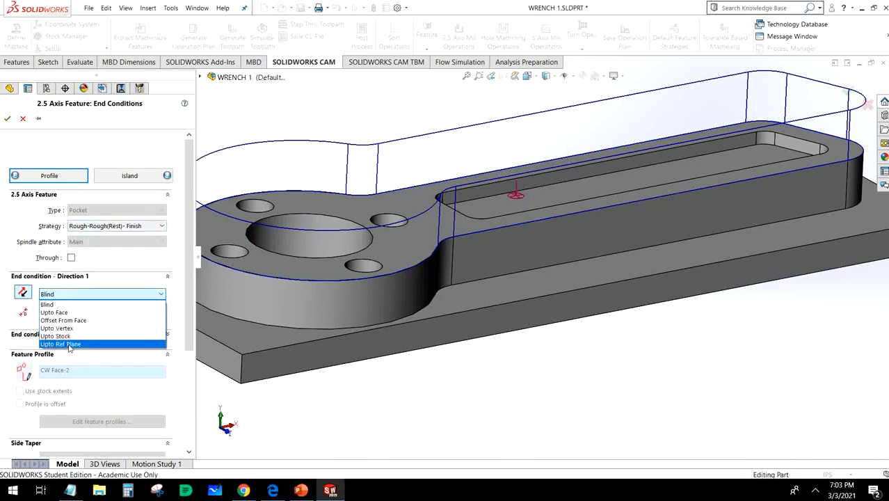
{"action": "left_click", "coordinate": [69, 320]}
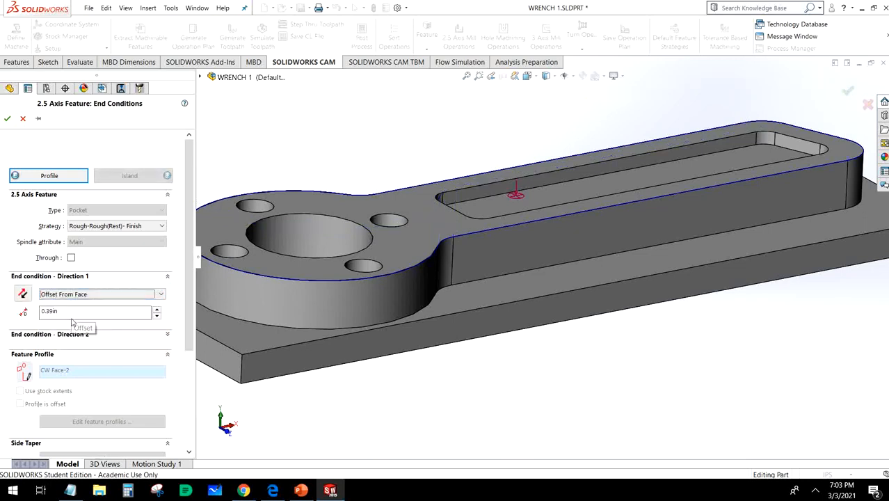
Set the pocket's strategy to Finish and try the Upto Face end condition with the wrench's top face
{"action": "left_click", "coordinate": [96, 226]}
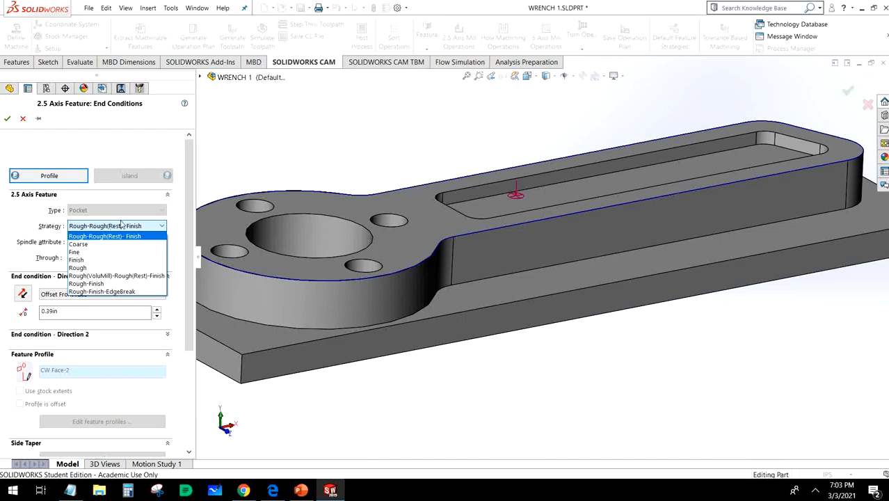
{"action": "left_click", "coordinate": [91, 260]}
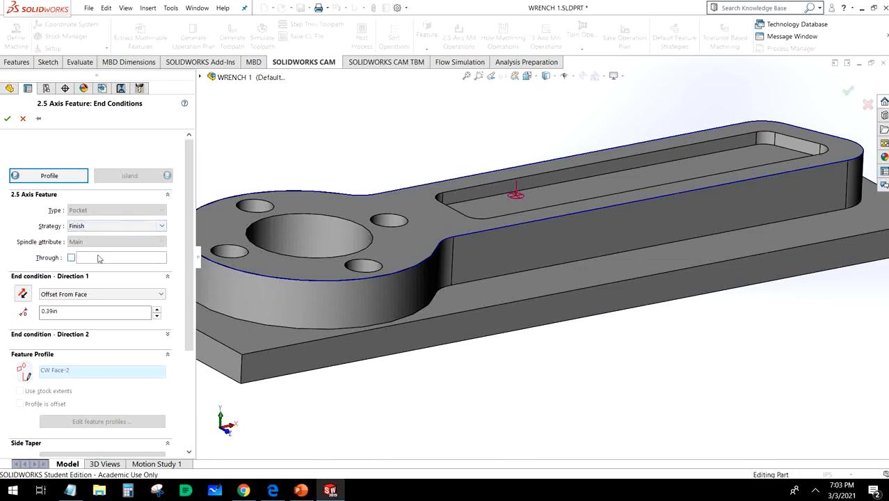
{"action": "left_click", "coordinate": [69, 295]}
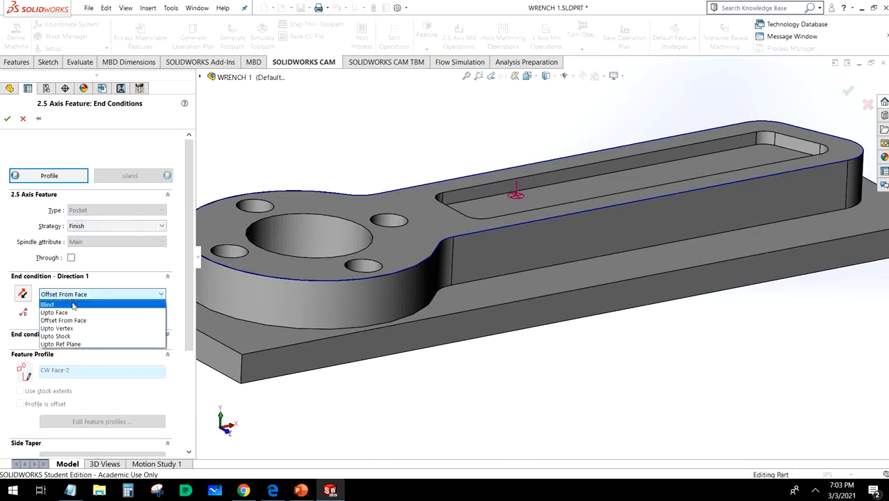
{"action": "left_click", "coordinate": [76, 313]}
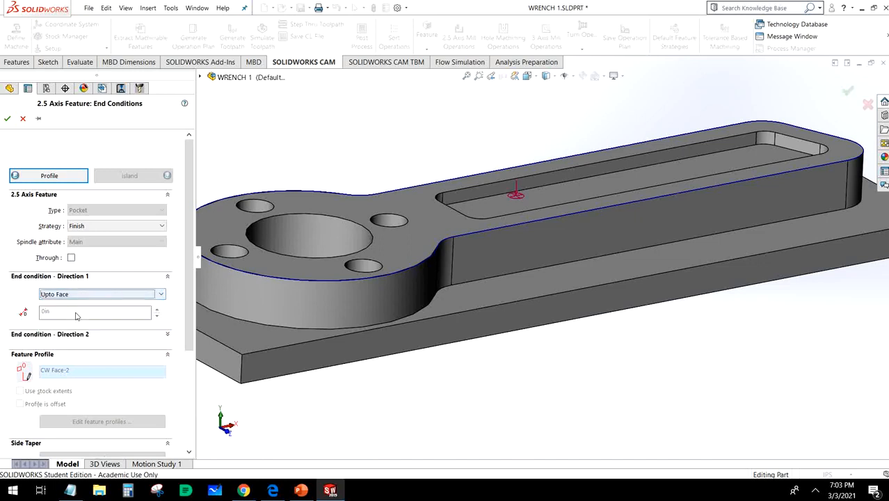
{"action": "left_click", "coordinate": [403, 245]}
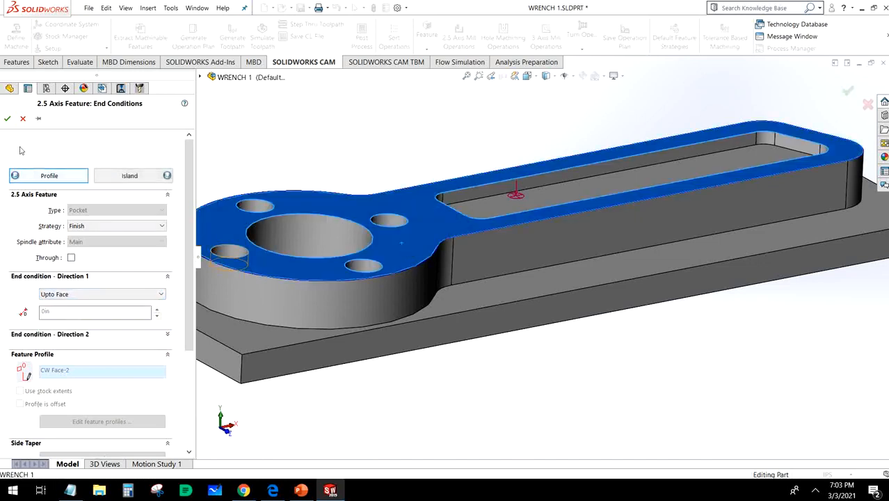
{"action": "left_click", "coordinate": [7, 118]}
{"action": "left_click", "coordinate": [503, 279]}
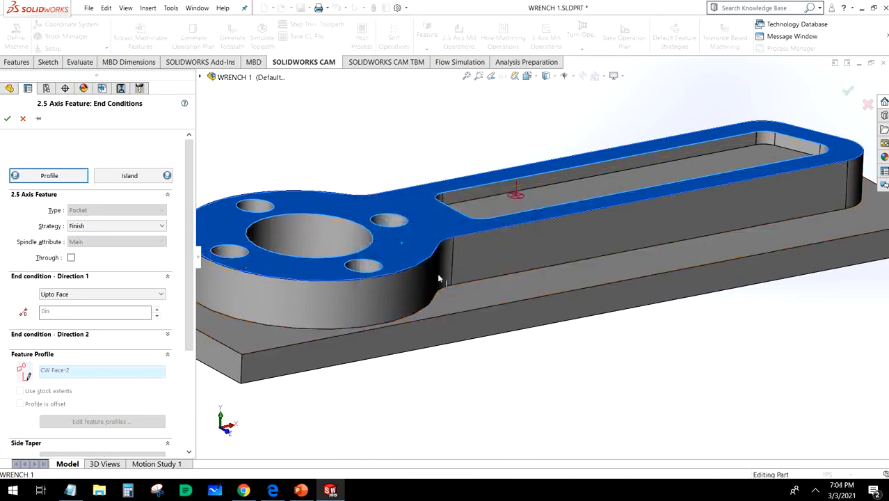
Set the pocket's end condition to Blind at 0.03 in, accept it, and try to assign the top face to the Face Mill operation
{"action": "left_click", "coordinate": [97, 299]}
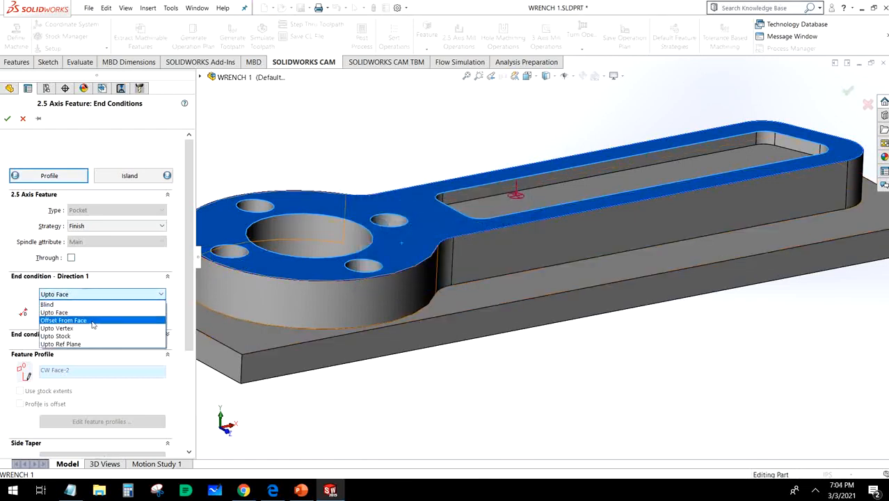
{"action": "left_click", "coordinate": [81, 304]}
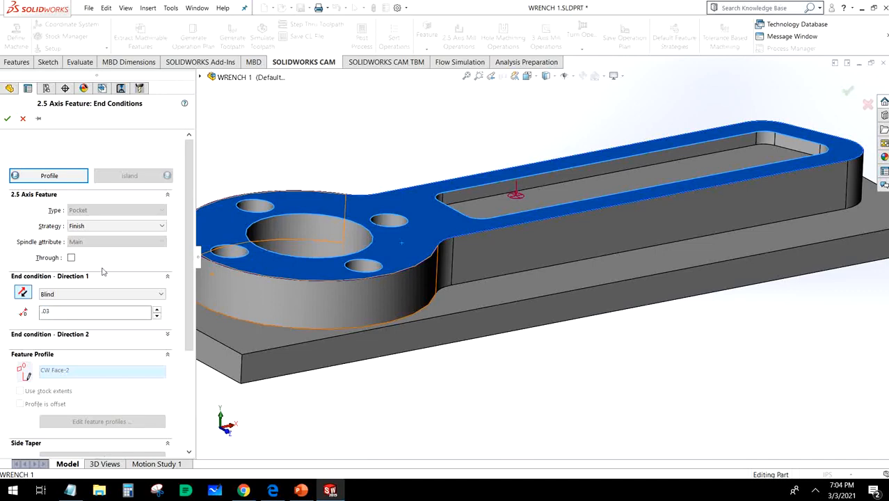
{"action": "left_click", "coordinate": [7, 118]}
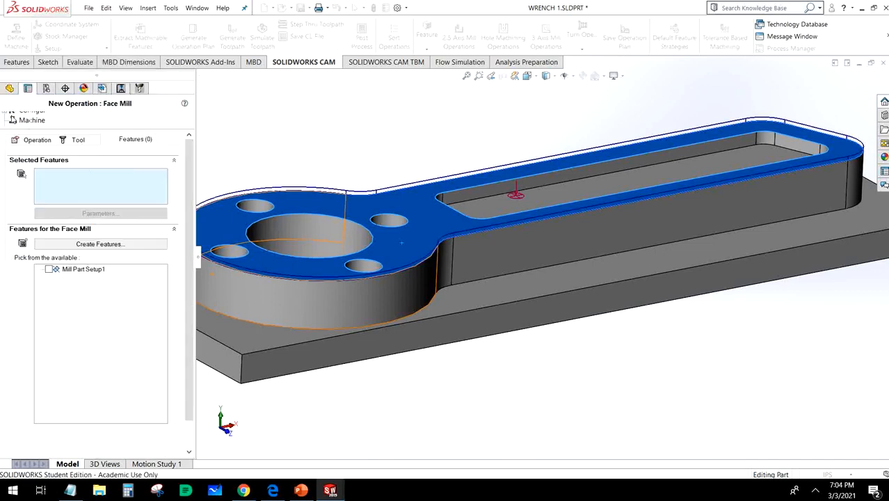
{"action": "left_click", "coordinate": [79, 270]}
{"action": "left_click", "coordinate": [419, 241]}
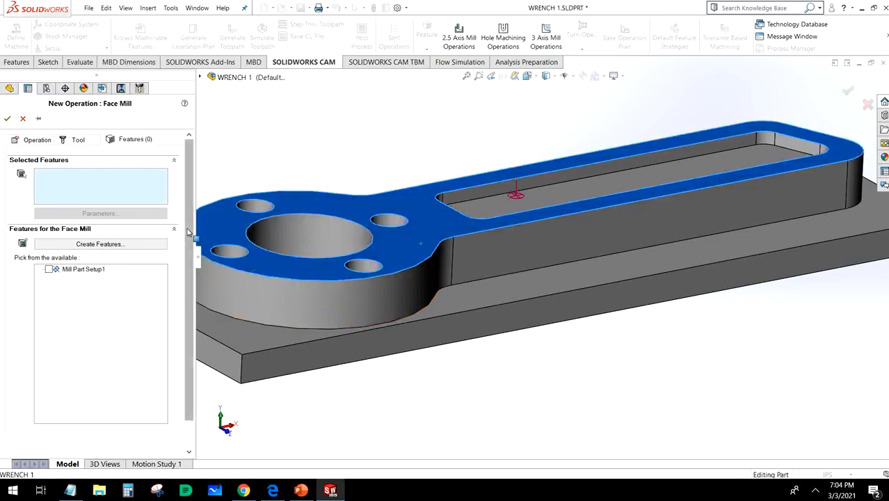
Create a 2.5 axis Face Feature from the wrench's top face up to stock, and accept the Face Mill operation with it
{"action": "left_click", "coordinate": [95, 245]}
{"action": "left_click", "coordinate": [97, 259]}
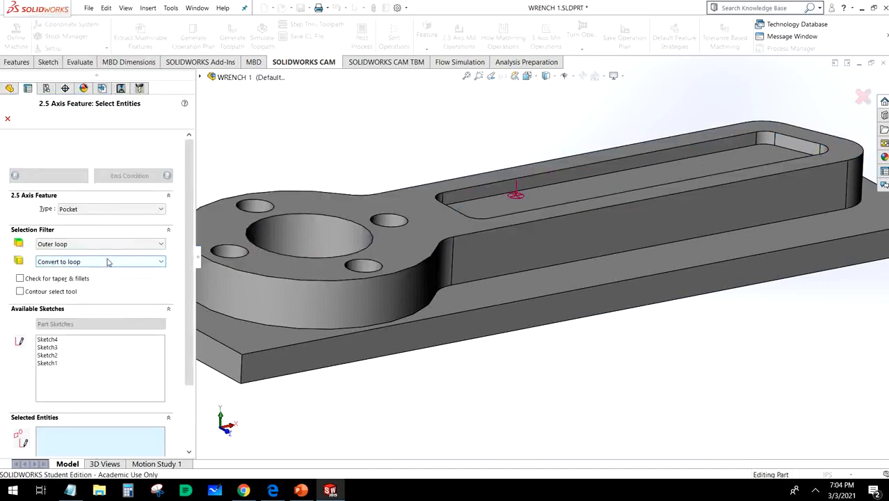
{"action": "left_click", "coordinate": [108, 209]}
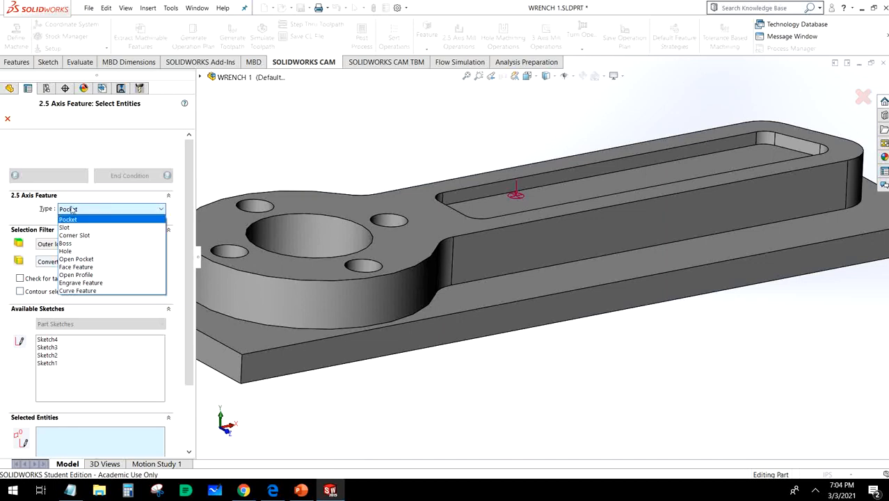
{"action": "left_click", "coordinate": [78, 267]}
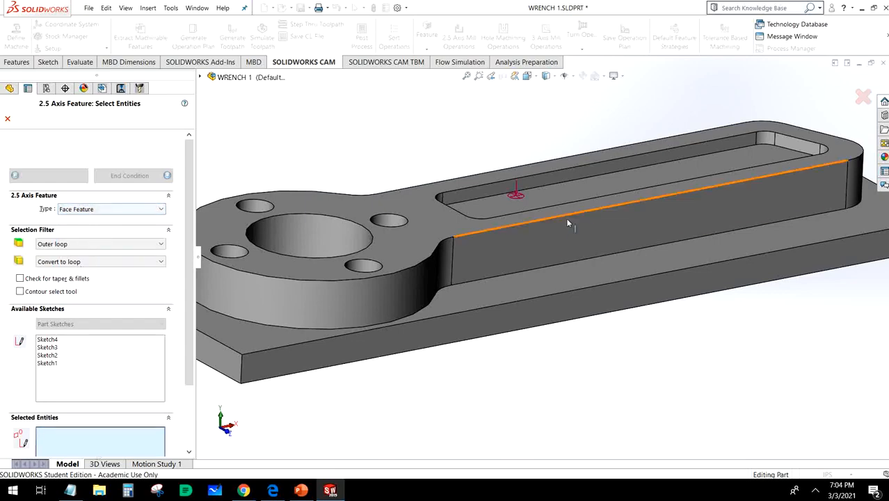
{"action": "left_click", "coordinate": [457, 221]}
{"action": "left_click", "coordinate": [136, 178]}
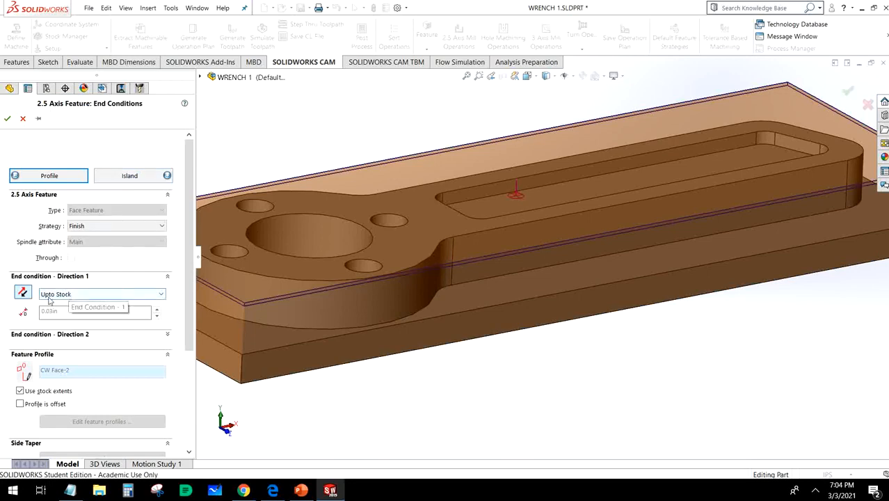
{"action": "left_click", "coordinate": [8, 119]}
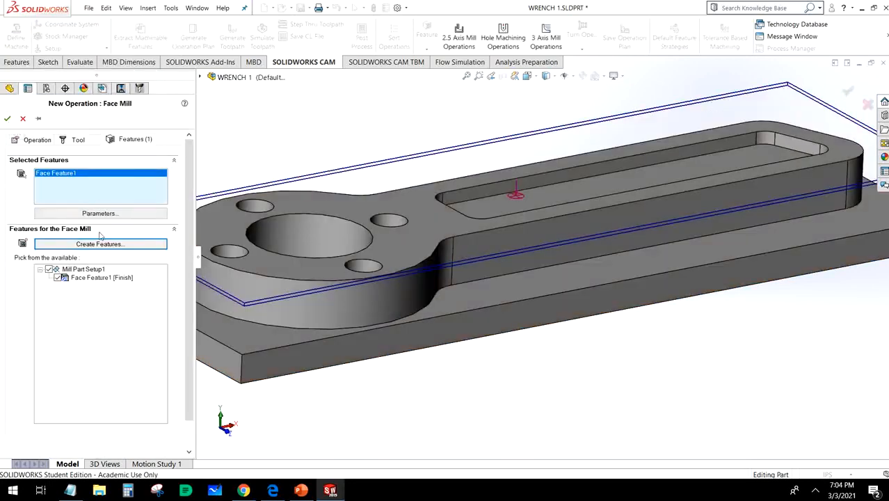
{"action": "scroll", "coordinate": [575, 346], "scroll_direction": "up", "scroll_amount": 5}
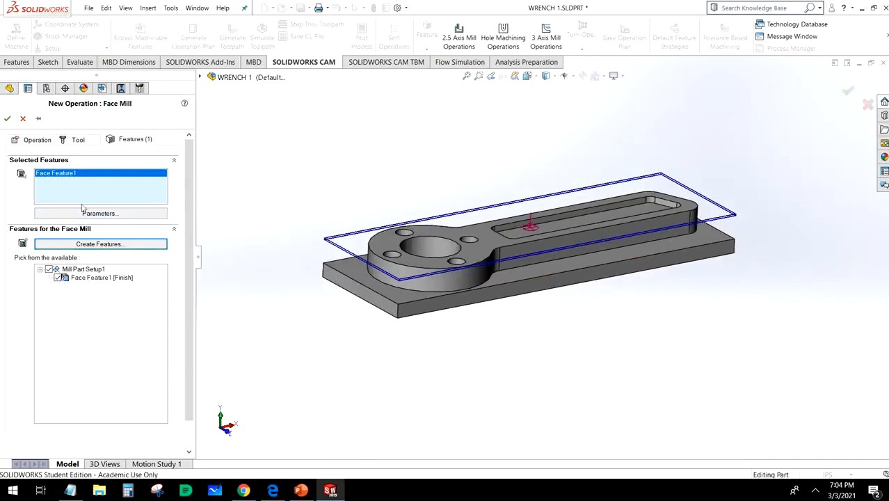
{"action": "left_click", "coordinate": [7, 119]}
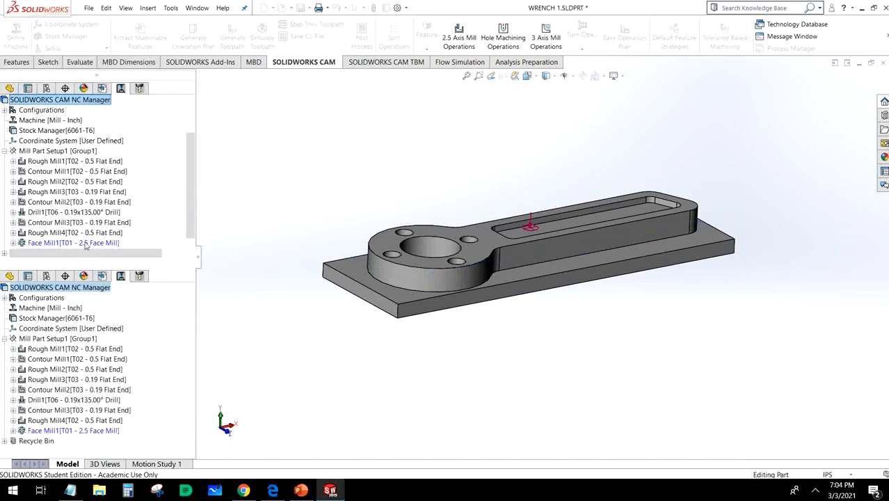
Open the Face Mill operation's feed and speed parameters and choose how they are defined
{"action": "double_click", "coordinate": [95, 243]}
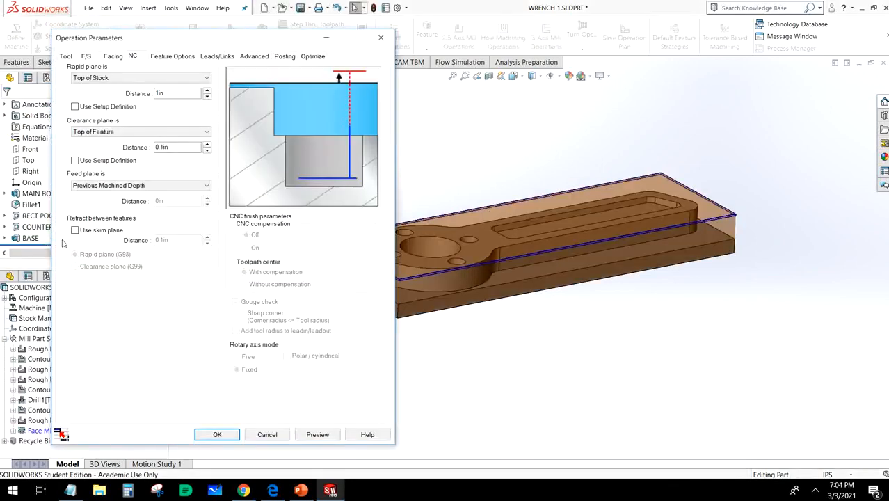
{"action": "left_click", "coordinate": [86, 57]}
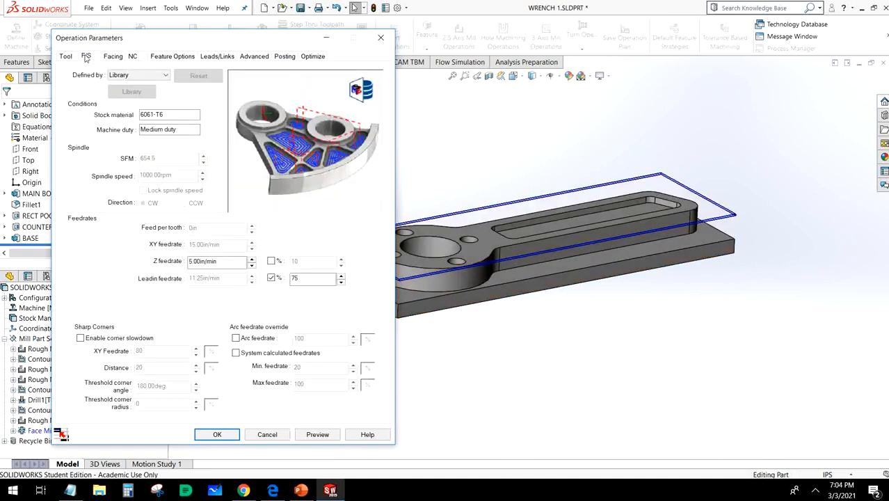
{"action": "left_click", "coordinate": [122, 75]}
{"action": "left_click", "coordinate": [124, 88]}
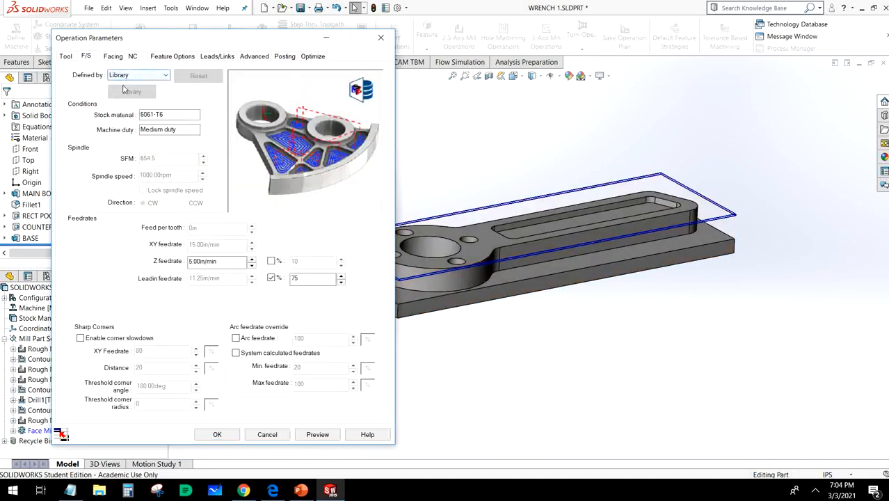
Switch to Calculator and compute 4 × 600 for the face mill's spindle speed
{"action": "left_click", "coordinate": [128, 490]}
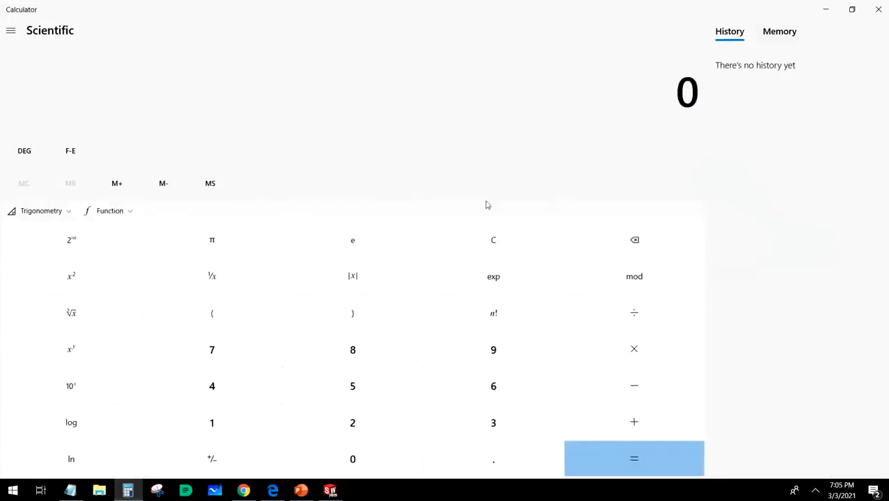
{"action": "type", "text": "4*600"}
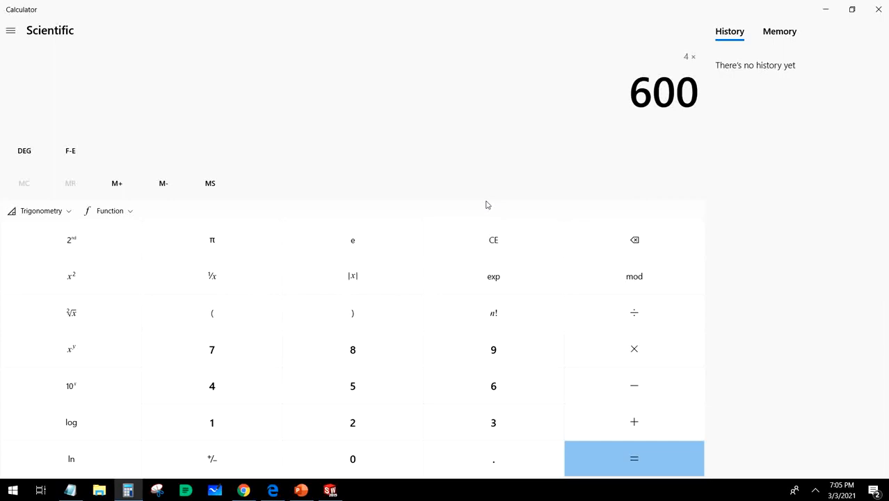
{"action": "key", "text": "Return"}
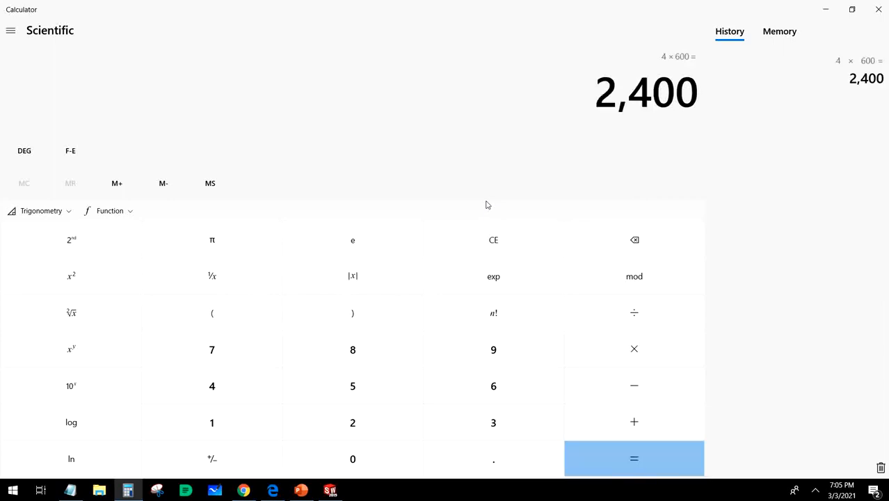
Divide the 2400 result by 2.5 for the face mill's spindle speed, close the calculator and return to SOLIDWORKS
{"action": "type", "text": "2.5"}
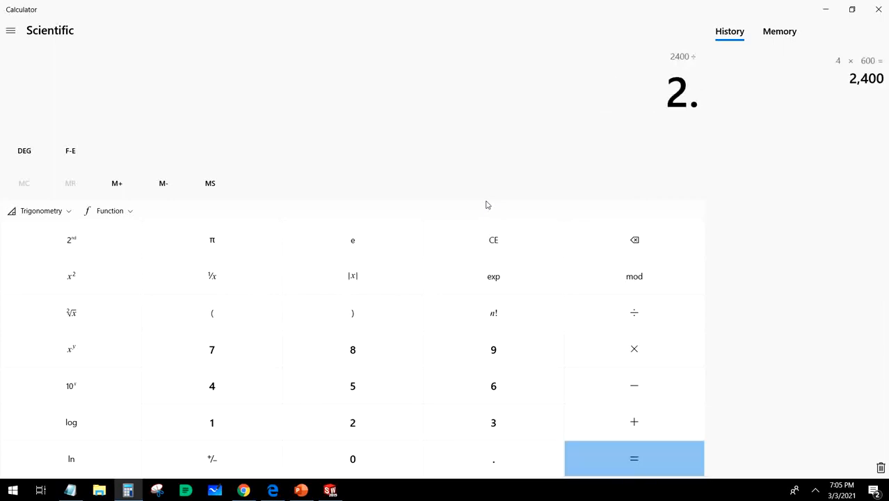
{"action": "key", "text": "Return"}
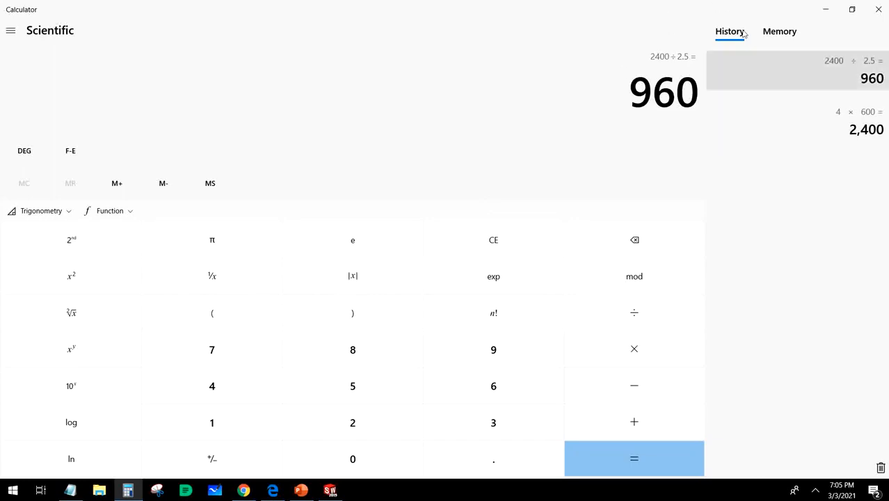
{"action": "left_click", "coordinate": [877, 10]}
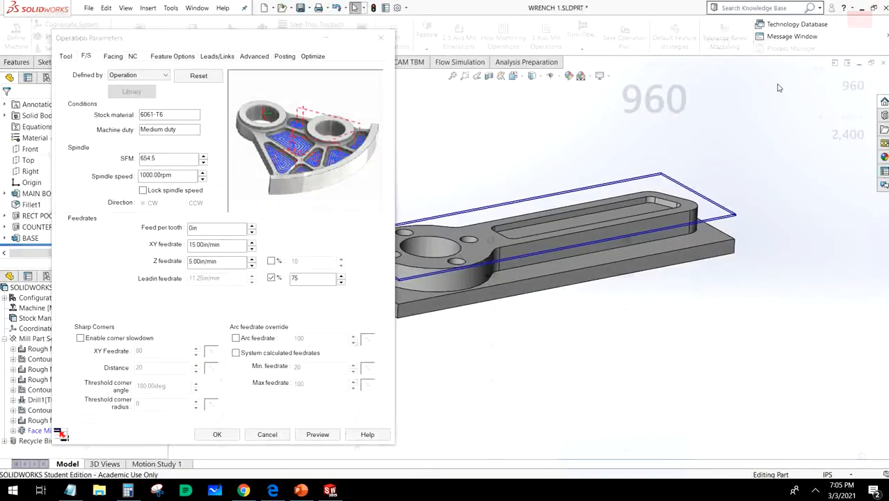
Set the Face Mill operation's XY feedrate to 5 in/min and its Z feedrate to 1 in/min, without a percentage-based Z feedrate
{"action": "left_click", "coordinate": [177, 176]}
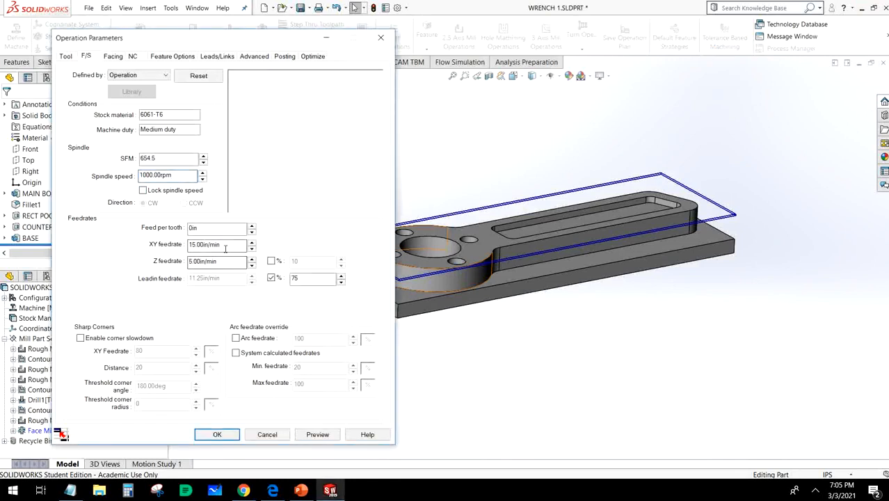
{"action": "left_click", "coordinate": [224, 244]}
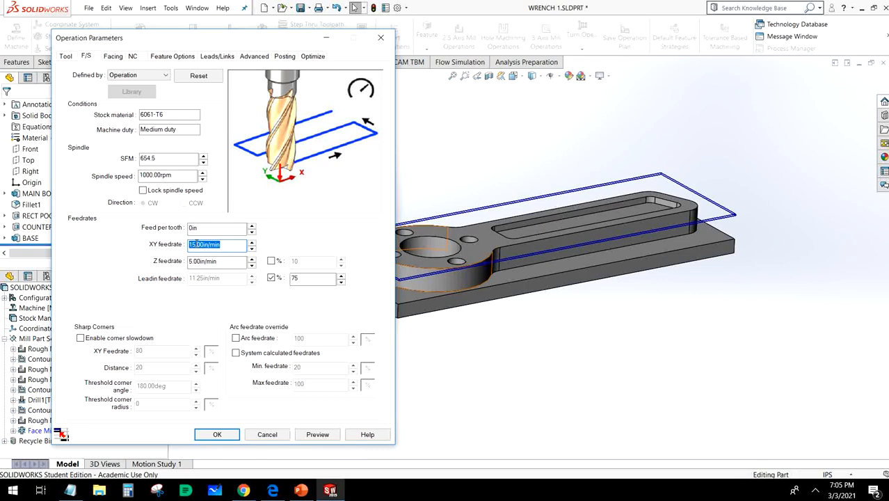
{"action": "type", "text": "5"}
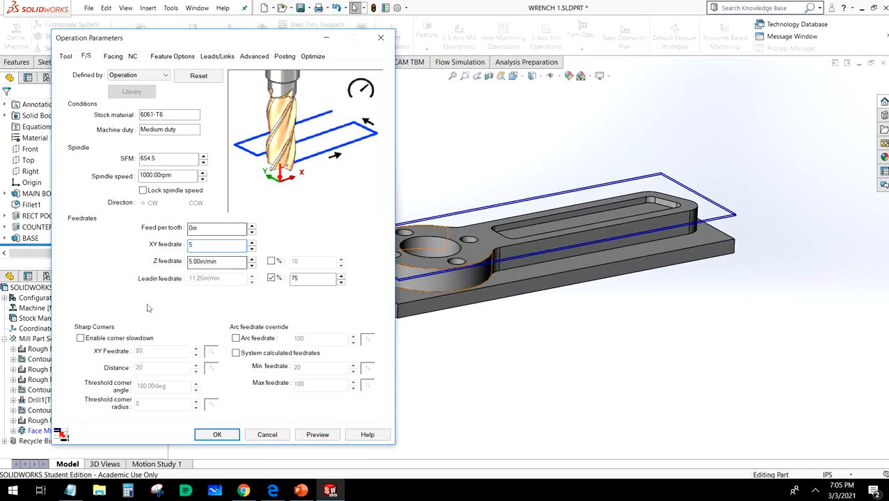
{"action": "left_click", "coordinate": [216, 260]}
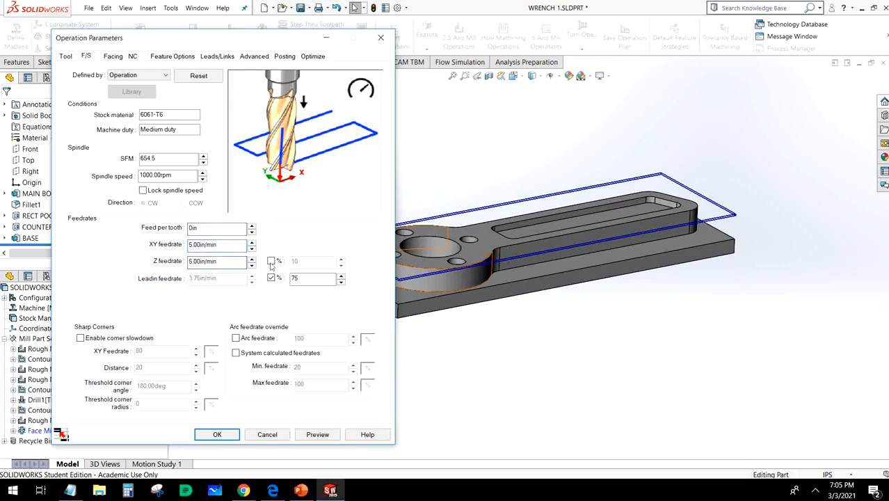
{"action": "left_click", "coordinate": [271, 261]}
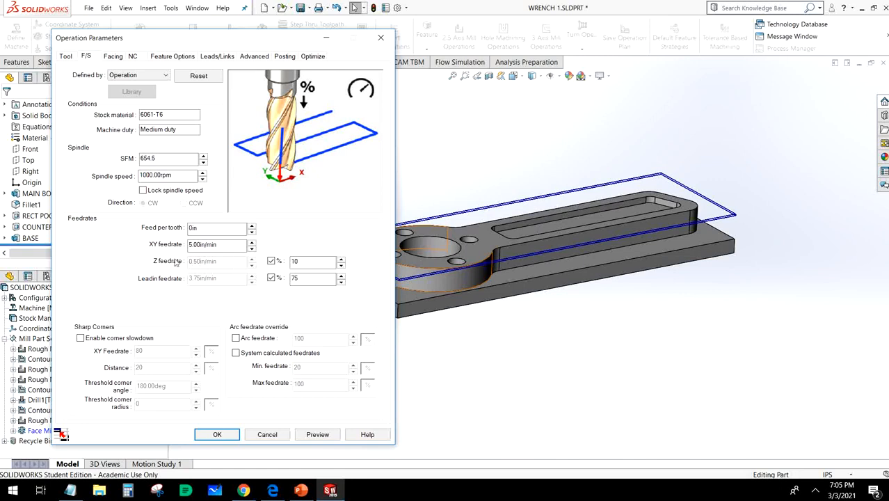
{"action": "left_click", "coordinate": [271, 261]}
{"action": "double_click", "coordinate": [224, 263]}
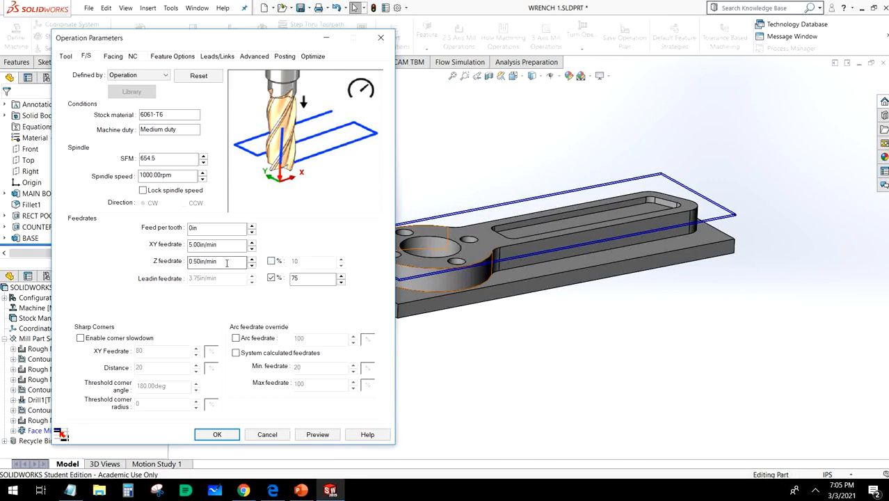
{"action": "type", "text": "1"}
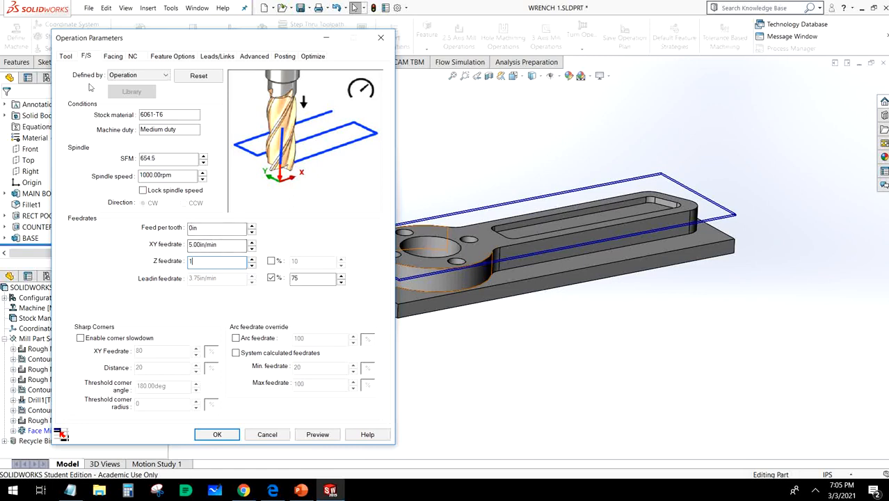
Review the facing parameters, set the rapid plane distance to 0.1 in from the top of stock, and accept the Face Mill parameters
{"action": "left_click", "coordinate": [112, 56]}
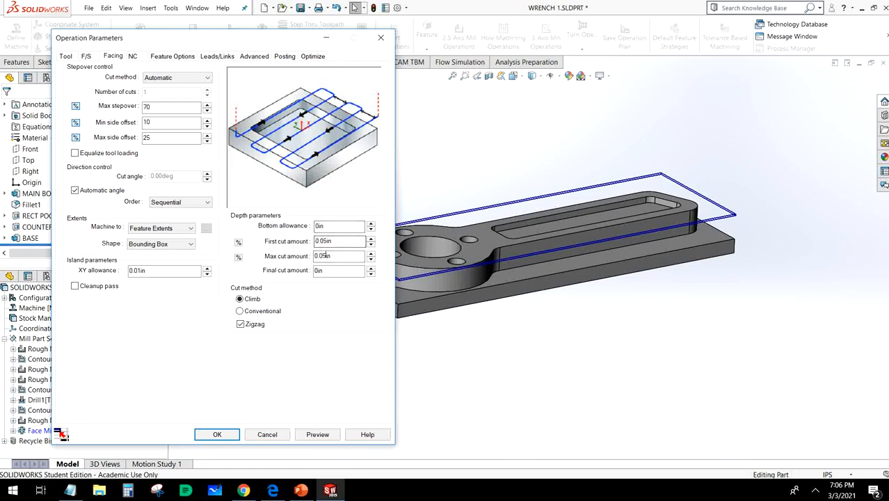
{"action": "left_click", "coordinate": [133, 56]}
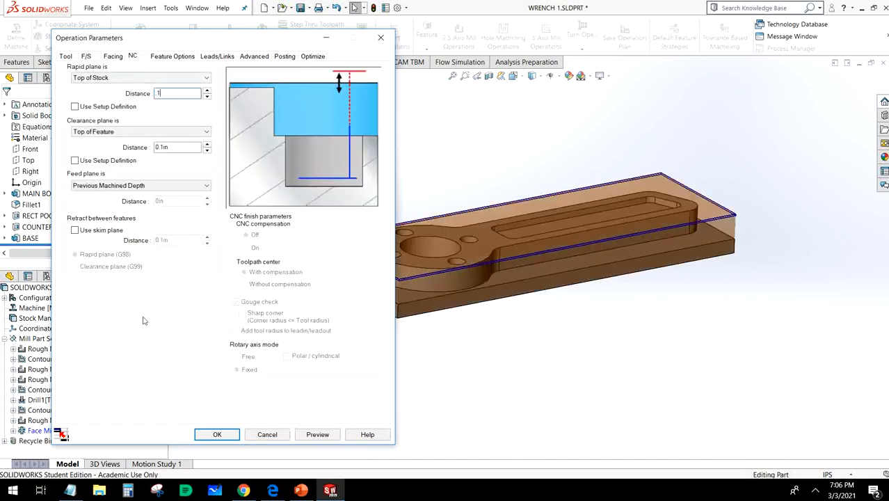
{"action": "left_click", "coordinate": [217, 434]}
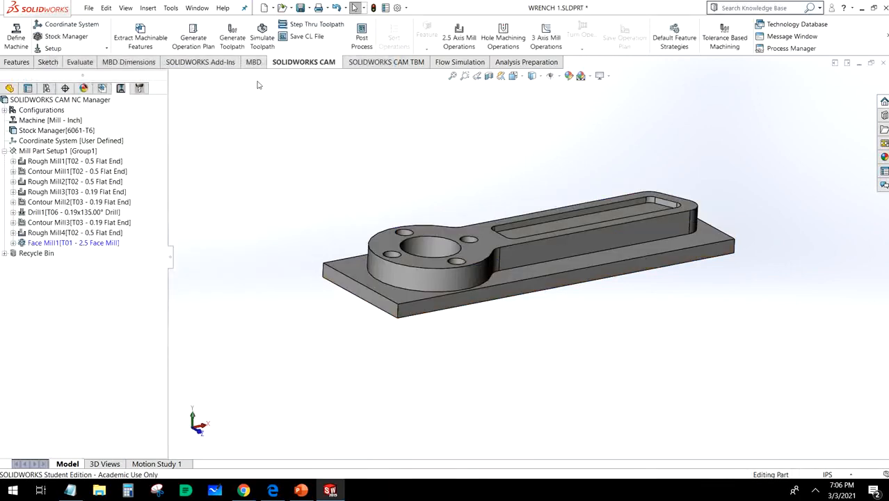
Generate the toolpaths for all operations, run the machining simulation to the end and close it
{"action": "left_click", "coordinate": [232, 34]}
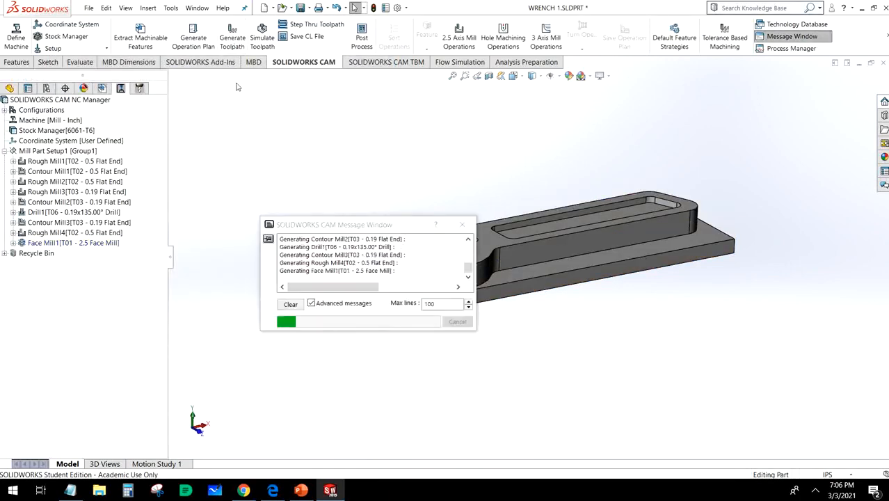
{"action": "left_click", "coordinate": [462, 224]}
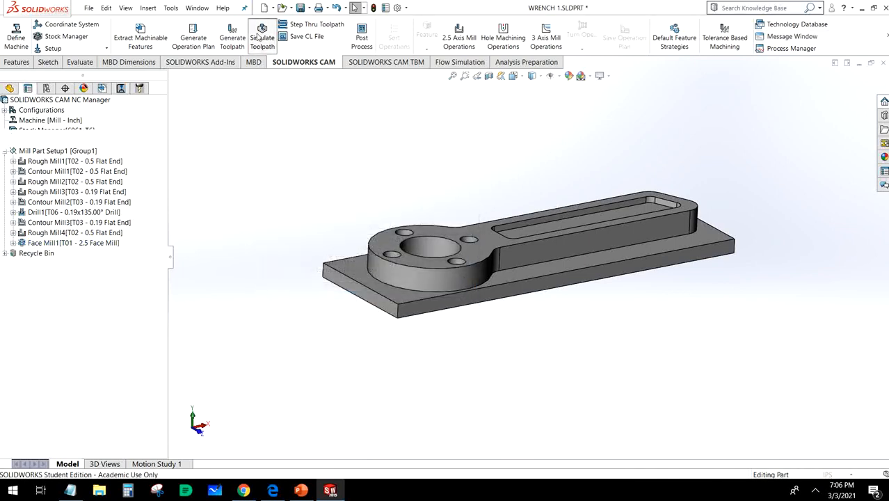
{"action": "left_click", "coordinate": [261, 36]}
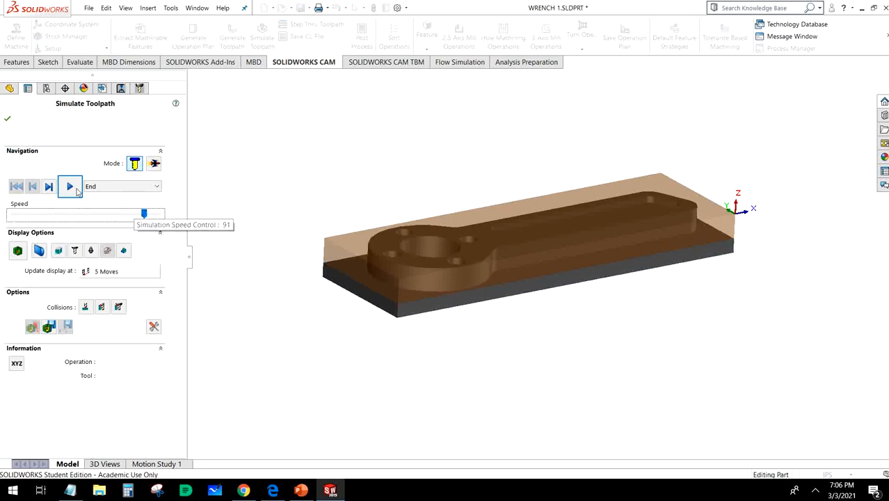
{"action": "left_click", "coordinate": [73, 189]}
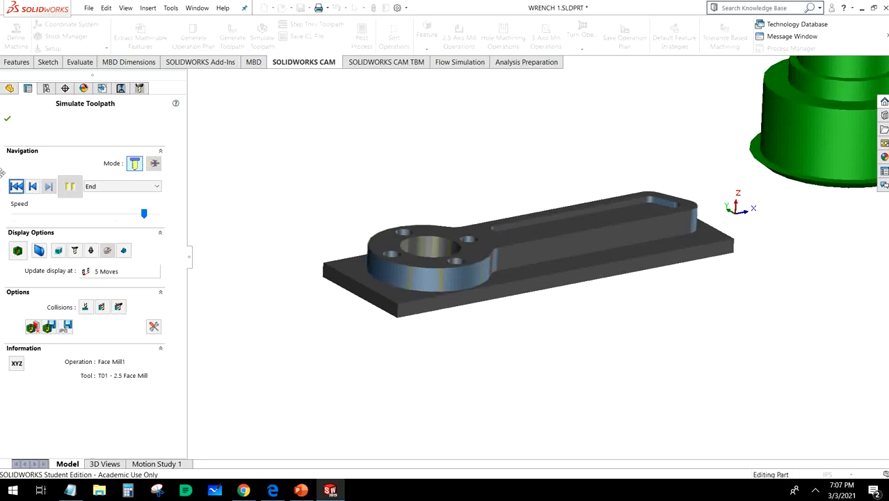
{"action": "left_click", "coordinate": [8, 120]}
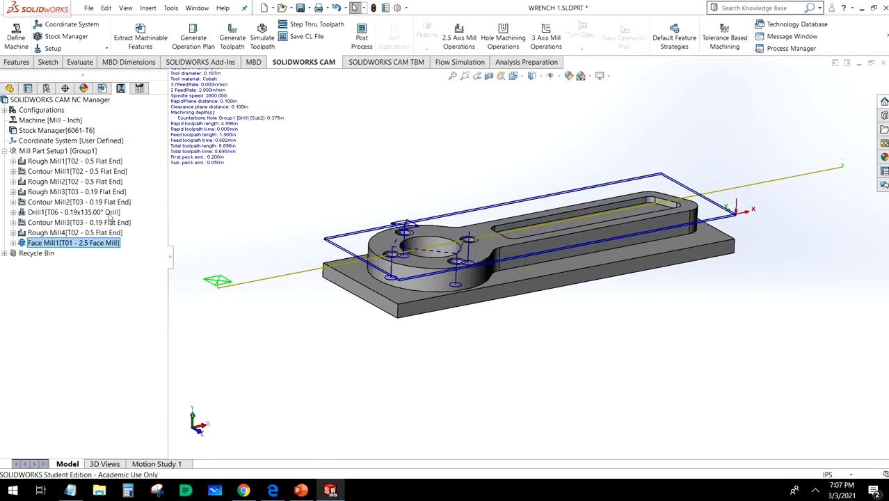
Reorder the operations so that Rough Mill4 follows Rough Mill2 and Drill1 comes directly after Rough Mill4
{"action": "left_click", "coordinate": [62, 233]}
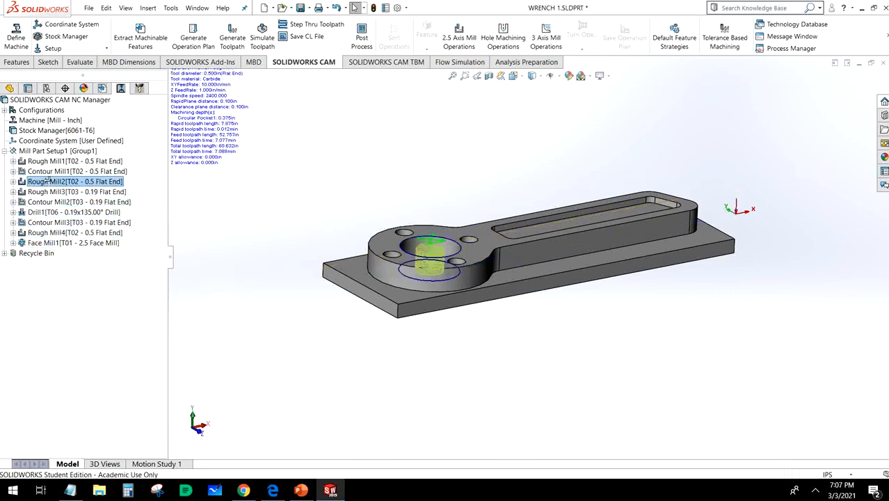
{"action": "left_click_drag", "start_coordinate": [46, 181], "coordinate": [48, 183]}
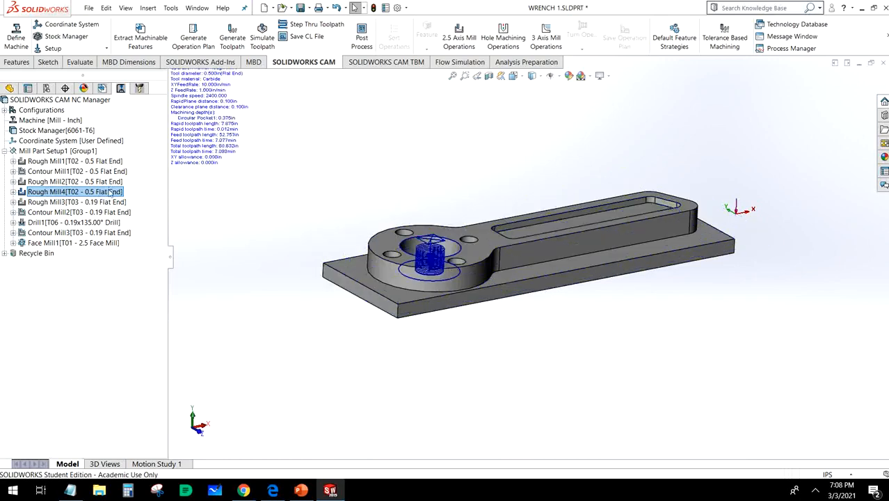
{"action": "left_click", "coordinate": [87, 222]}
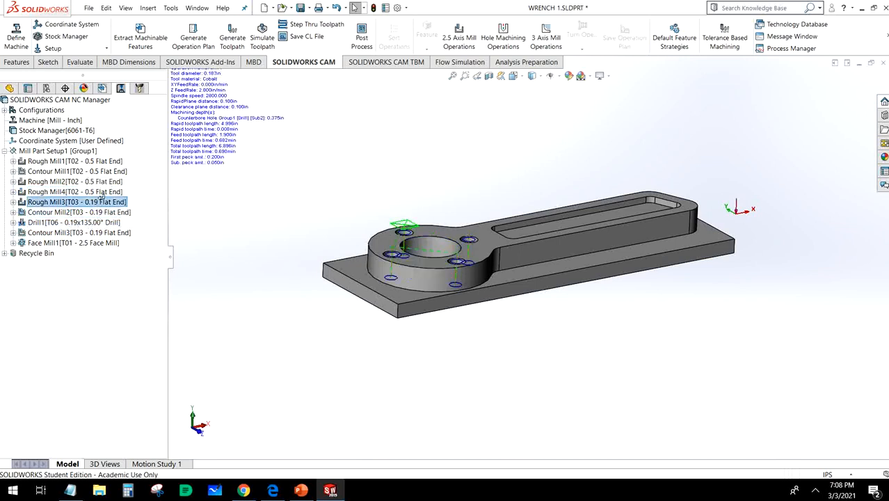
{"action": "left_click_drag", "start_coordinate": [101, 195], "coordinate": [100, 198]}
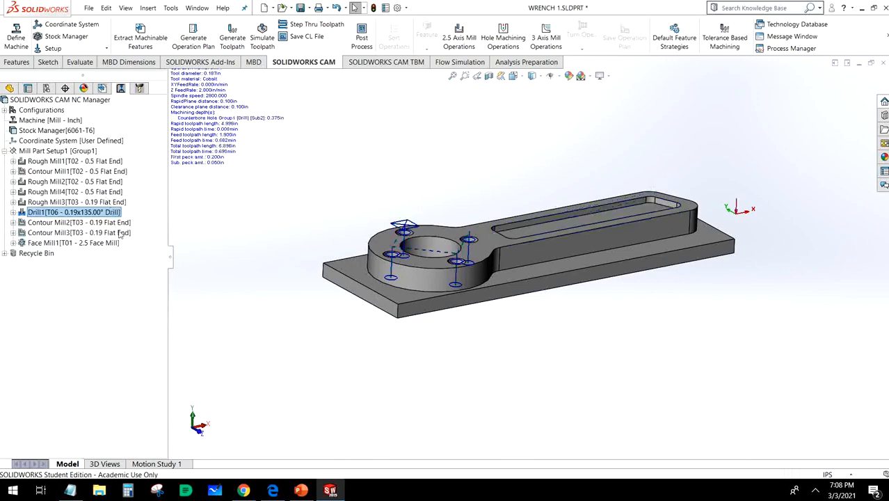
{"action": "left_click_drag", "start_coordinate": [110, 213], "coordinate": [109, 215]}
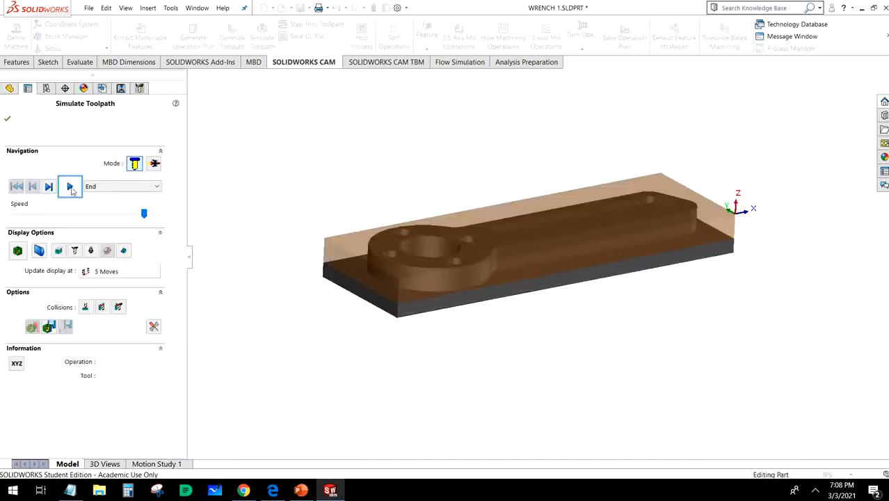
Simulate the reordered toolpaths to the end at a slightly higher speed and close the simulation
{"action": "left_click", "coordinate": [70, 187]}
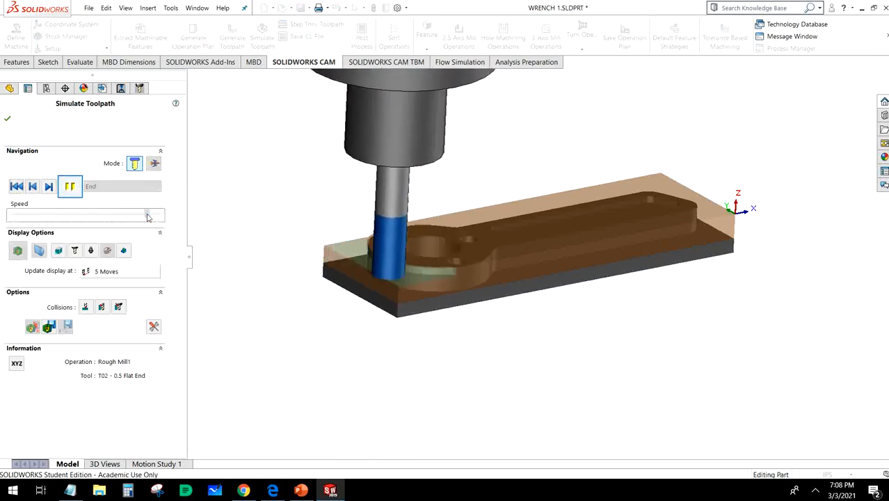
{"action": "left_click_drag", "start_coordinate": [147, 217], "coordinate": [151, 216]}
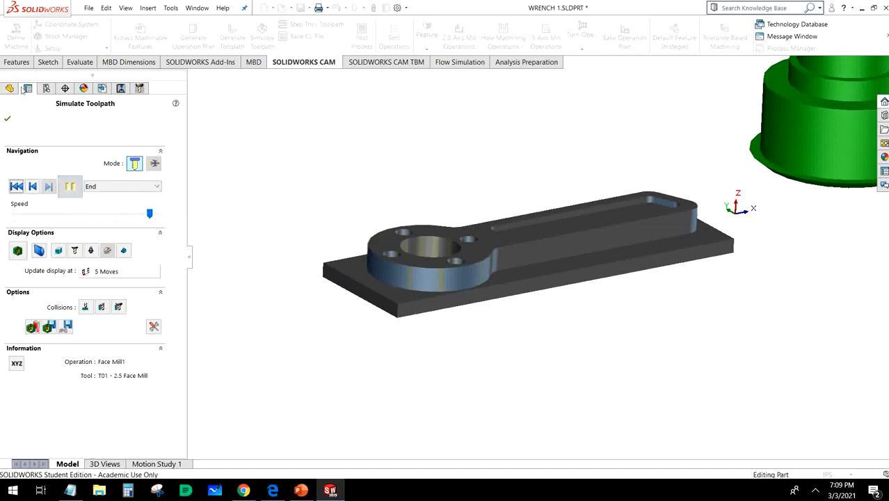
{"action": "left_click", "coordinate": [8, 119]}
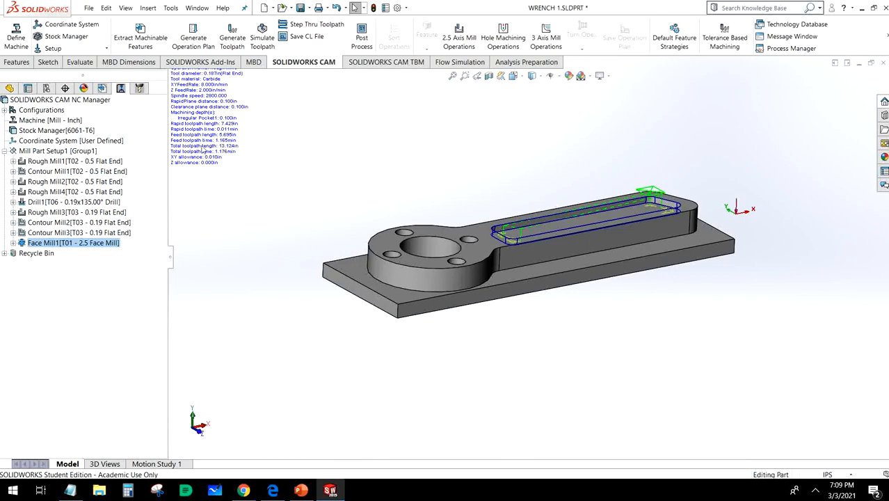
Set the first and maximum cut amounts of Contour Mill1 to 0.1 in and accept the operation parameters
{"action": "left_click", "coordinate": [104, 162]}
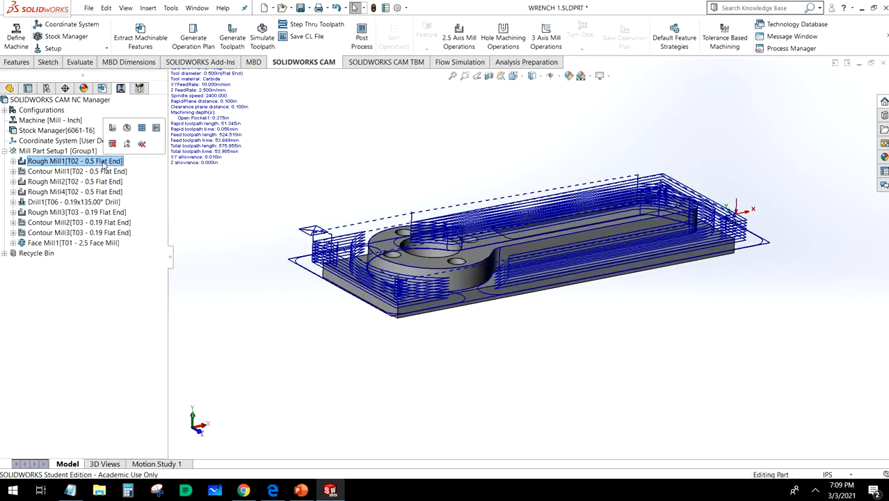
{"action": "left_click", "coordinate": [101, 172]}
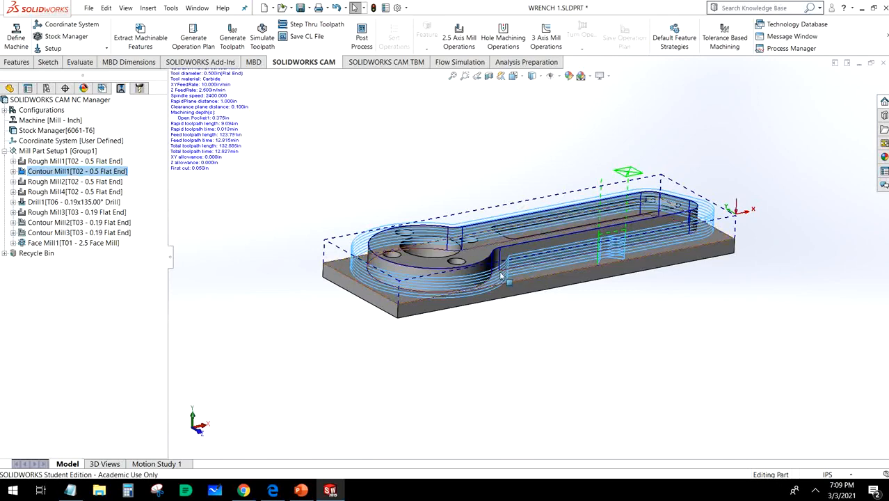
{"action": "middle_click_drag", "start_coordinate": [500, 276], "coordinate": [505, 324]}
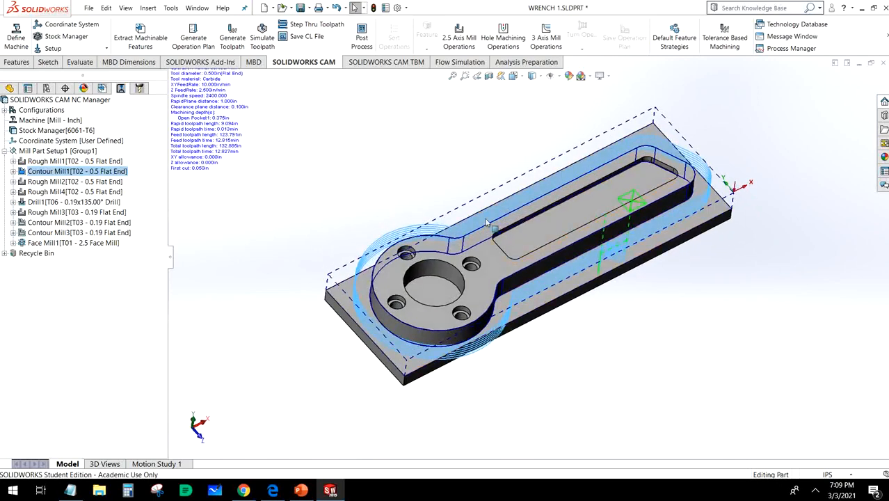
{"action": "right_click", "coordinate": [73, 174]}
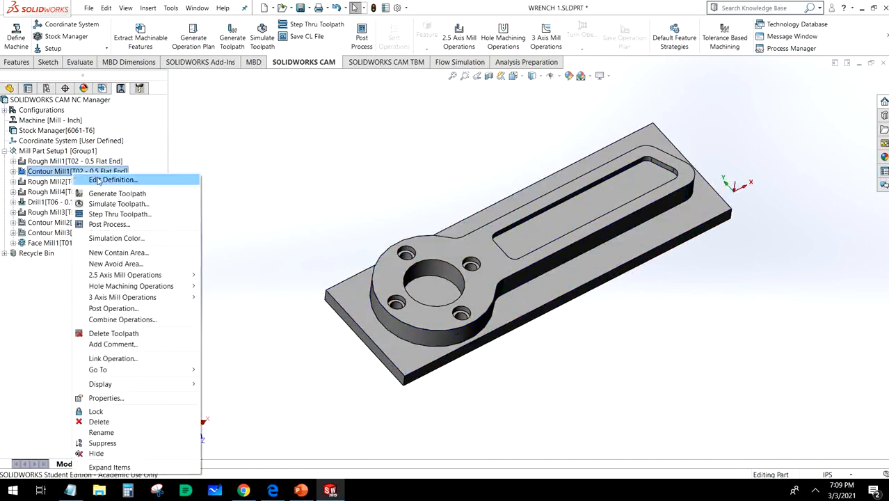
{"action": "left_click", "coordinate": [98, 180]}
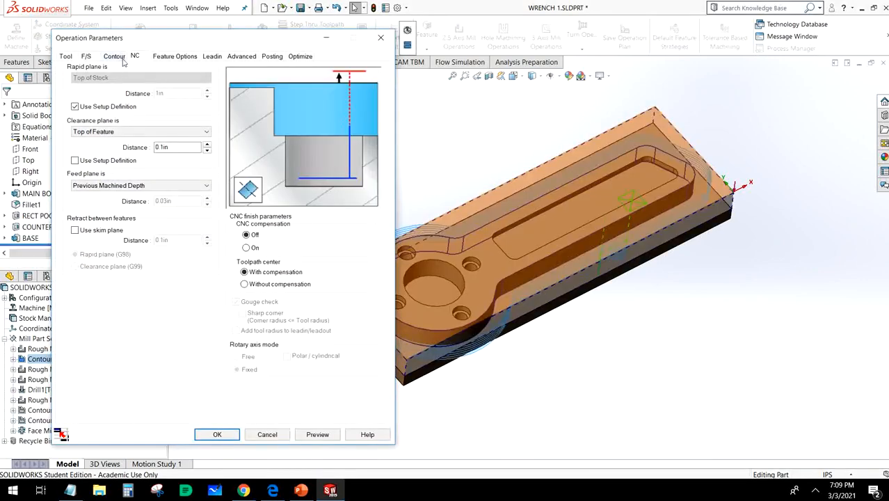
{"action": "left_click", "coordinate": [118, 57]}
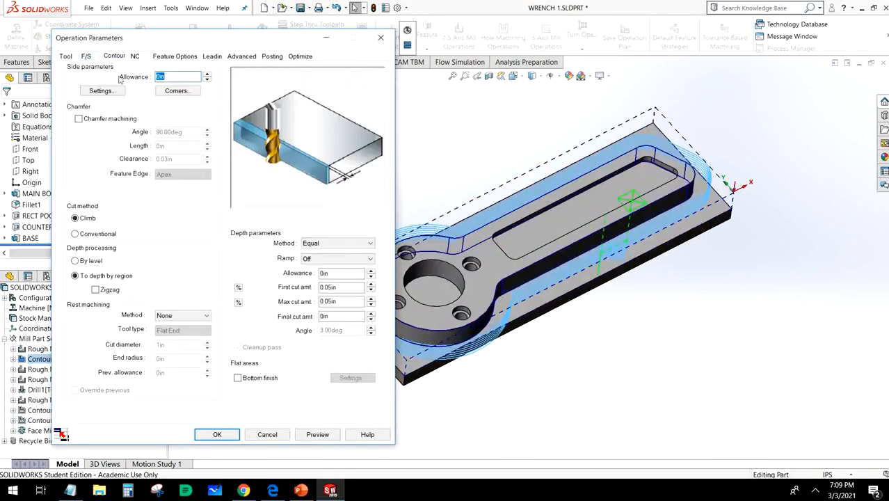
{"action": "double_click", "coordinate": [340, 287]}
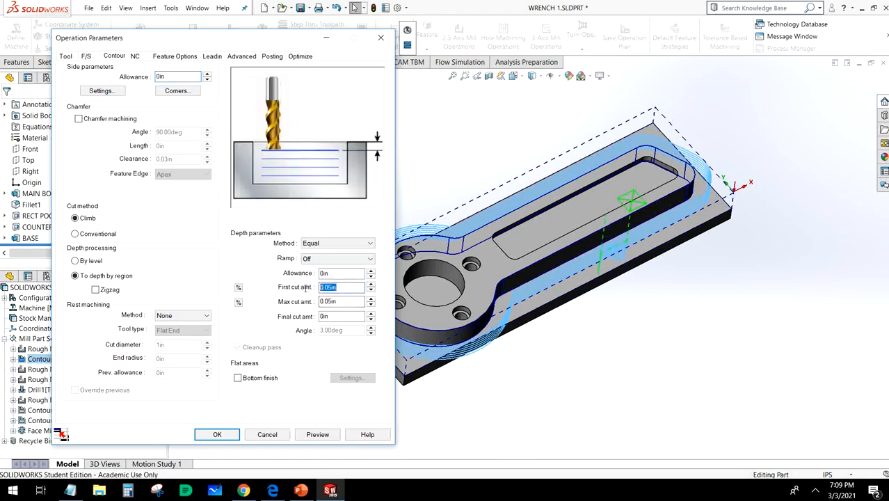
{"action": "type", "text": "1"}
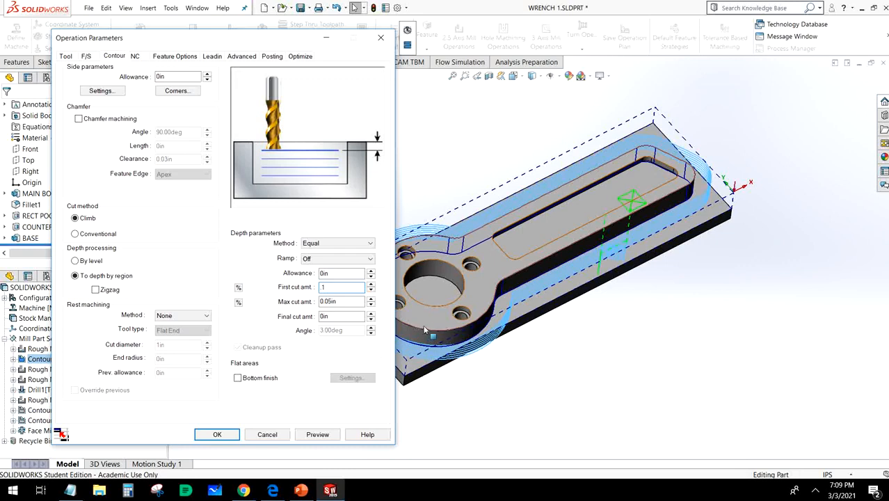
{"action": "key", "text": "Tab"}
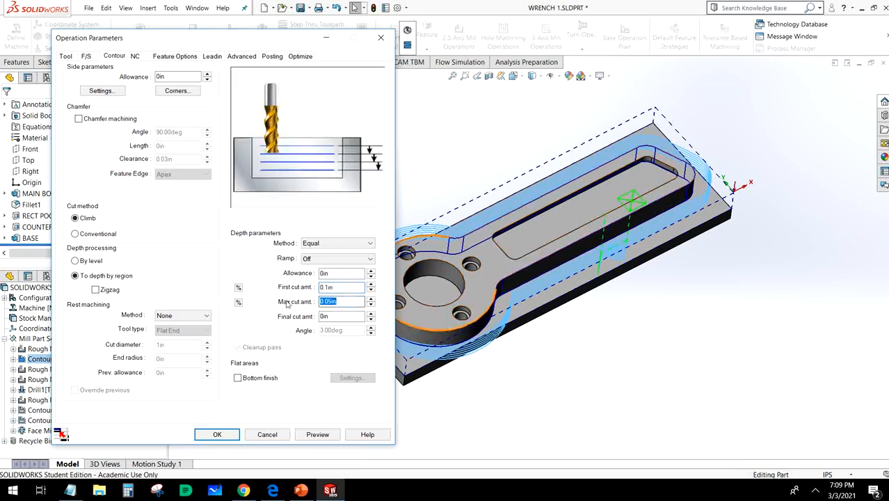
{"action": "type", "text": "1"}
{"action": "left_click_drag", "start_coordinate": [241, 40], "coordinate": [450, 52]}
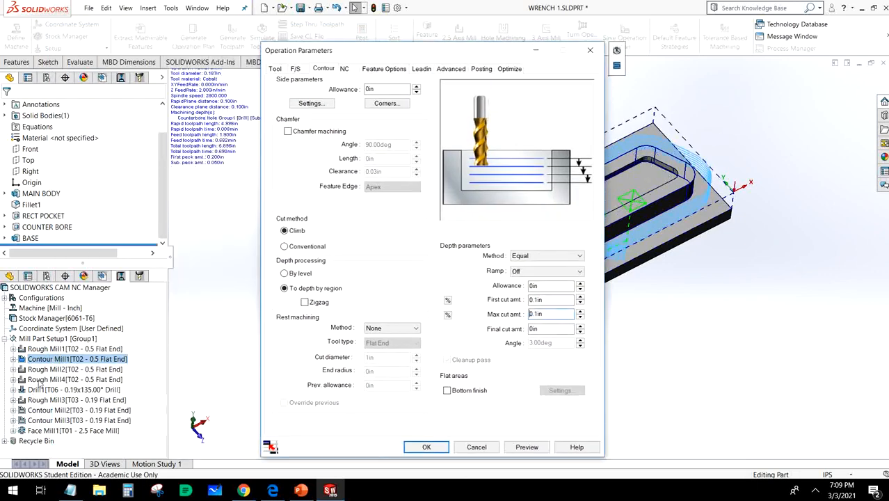
{"action": "left_click", "coordinate": [426, 446]}
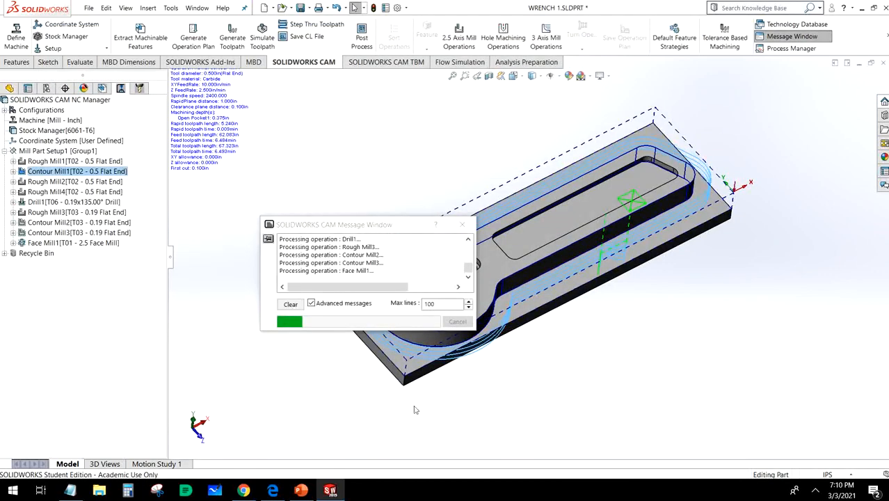
{"action": "left_click", "coordinate": [461, 225]}
Examine the updated Contour Mill1 toolpath and review the toolpaths of the operations from Rough Mill2 through Face Mill1
{"action": "middle_click_drag", "start_coordinate": [554, 347], "coordinate": [544, 278]}
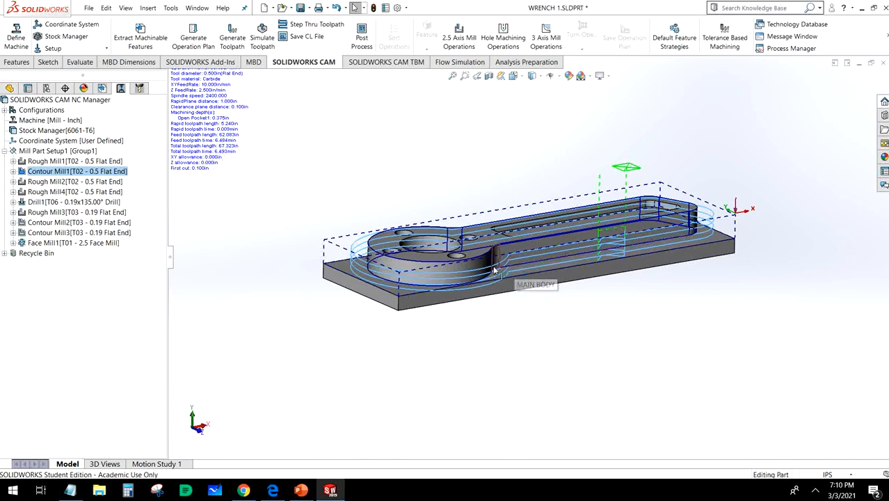
{"action": "left_click", "coordinate": [73, 181]}
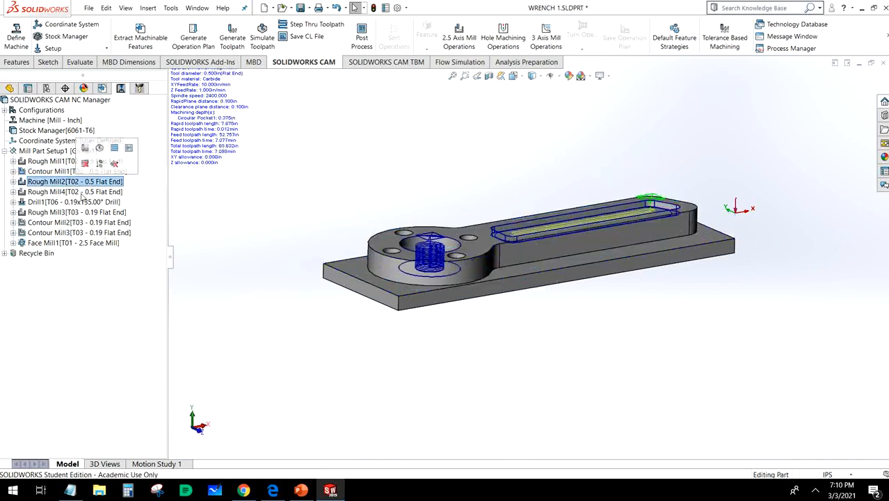
{"action": "left_click", "coordinate": [82, 194]}
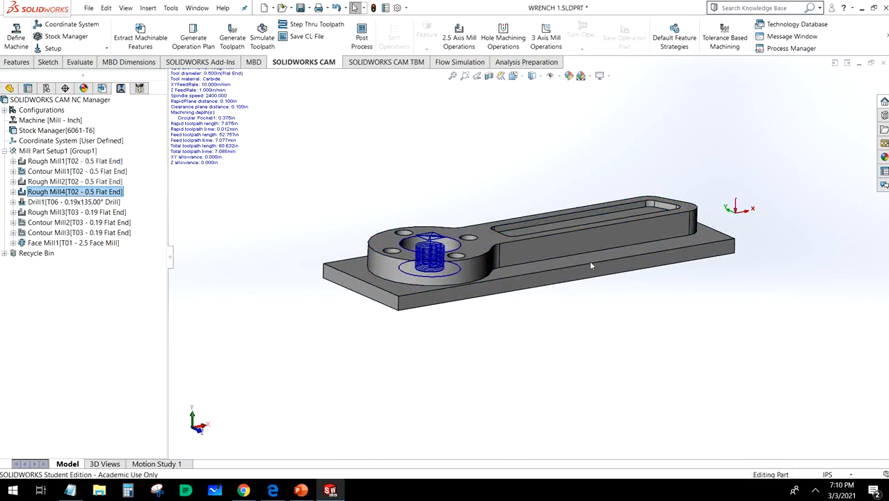
{"action": "middle_click_drag", "start_coordinate": [589, 261], "coordinate": [591, 293]}
{"action": "scroll", "coordinate": [579, 233], "scroll_direction": "down", "scroll_amount": 3}
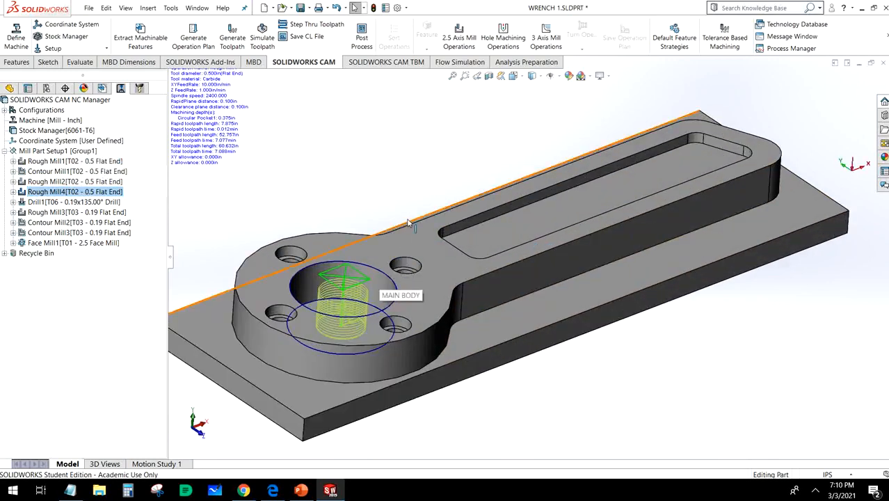
{"action": "left_click", "coordinate": [89, 182]}
{"action": "left_click", "coordinate": [90, 193]}
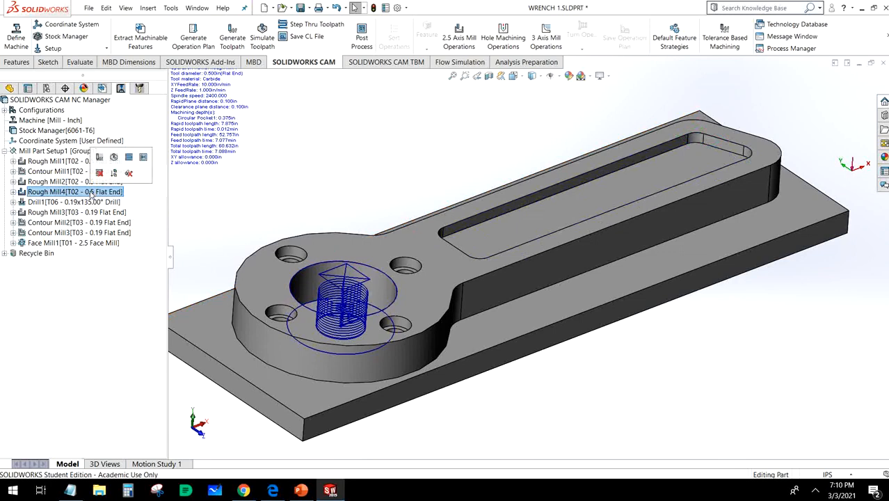
{"action": "left_click", "coordinate": [90, 202]}
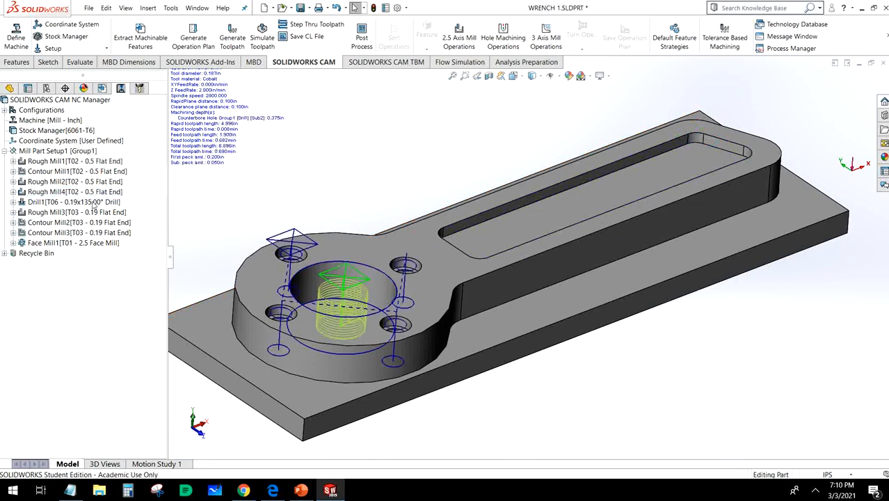
{"action": "left_click", "coordinate": [93, 213]}
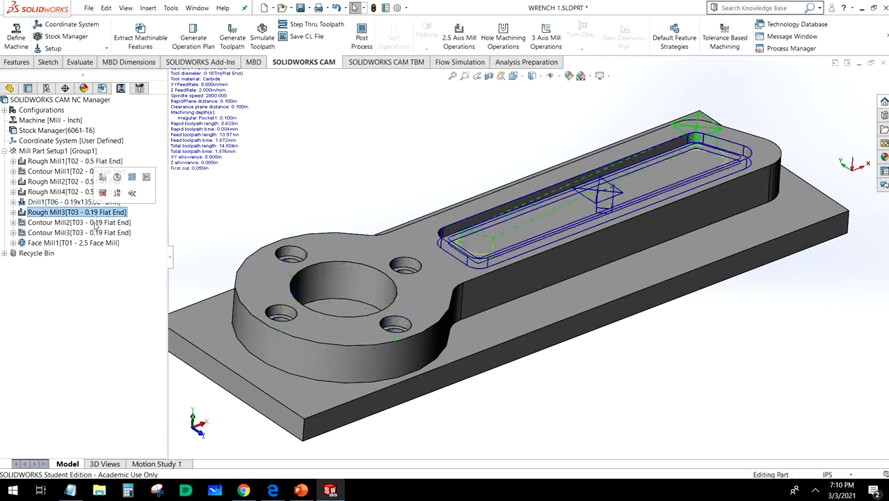
{"action": "left_click", "coordinate": [96, 223]}
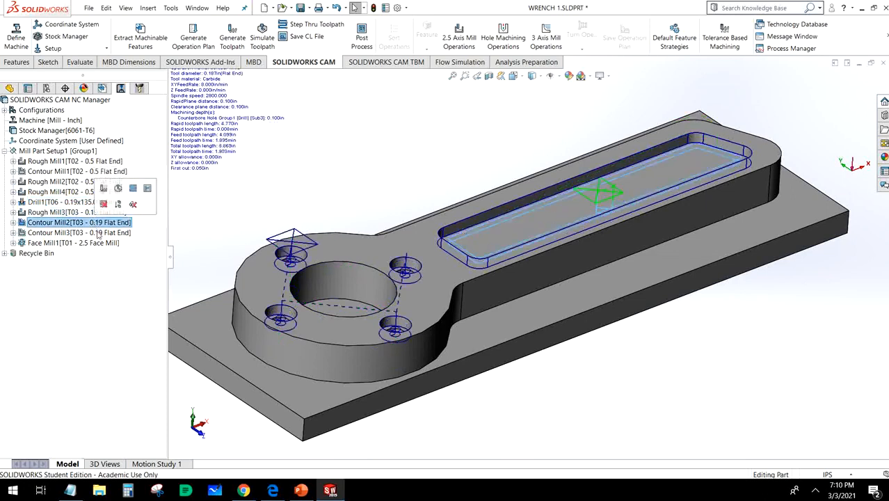
{"action": "left_click", "coordinate": [99, 233]}
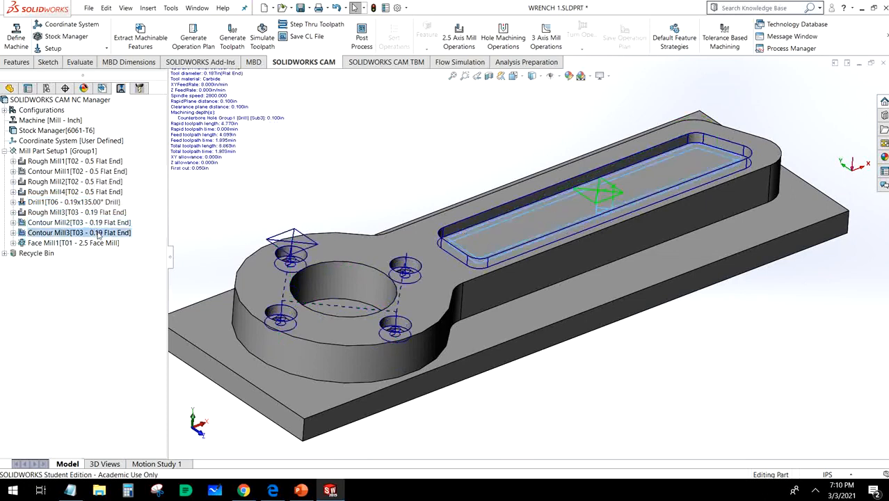
{"action": "left_click", "coordinate": [75, 222]}
{"action": "left_click", "coordinate": [73, 214]}
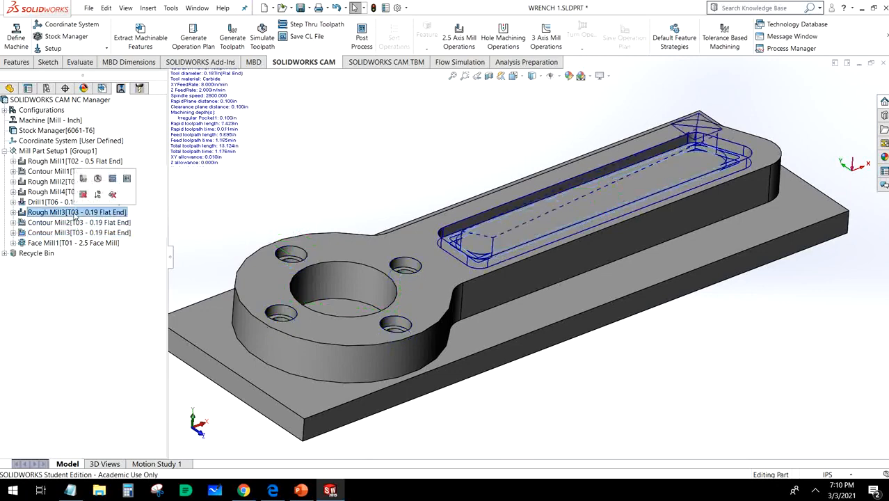
{"action": "left_click", "coordinate": [80, 243]}
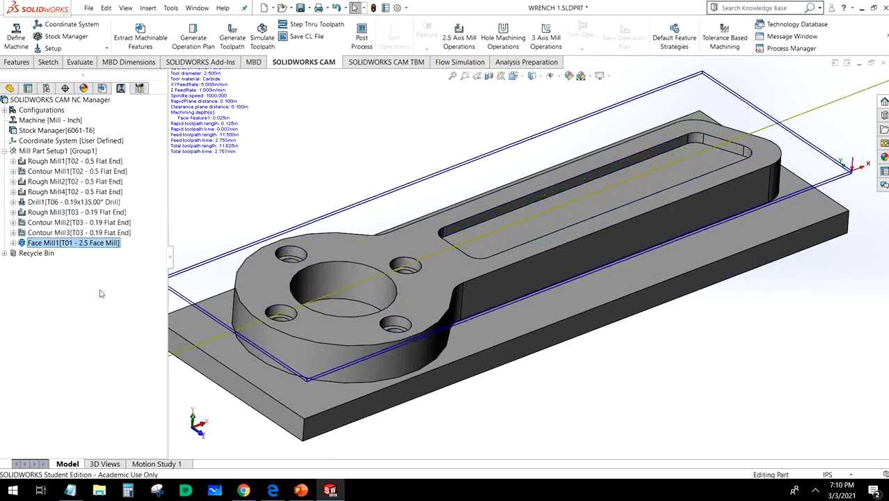
{"action": "left_click", "coordinate": [49, 173]}
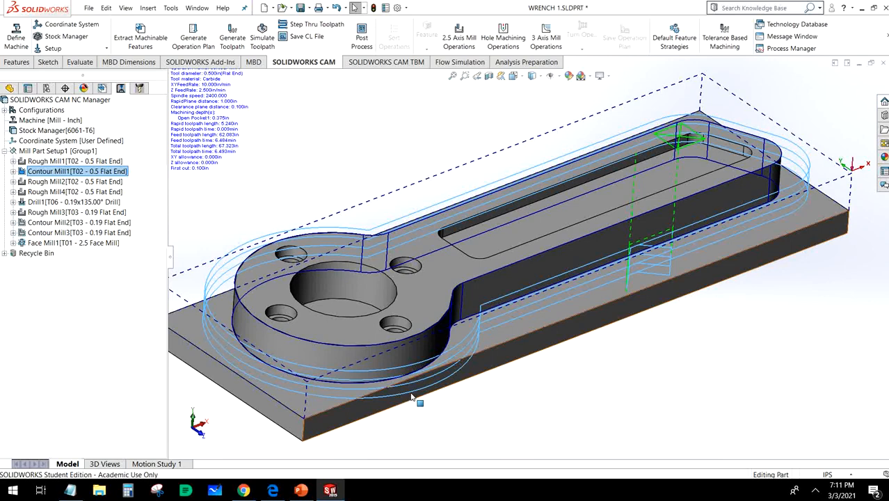
Post process the operations to WRENCH 1.txt on the Desktop as M3Axis-Tutorial output and generate the NC code
{"action": "left_click", "coordinate": [363, 42]}
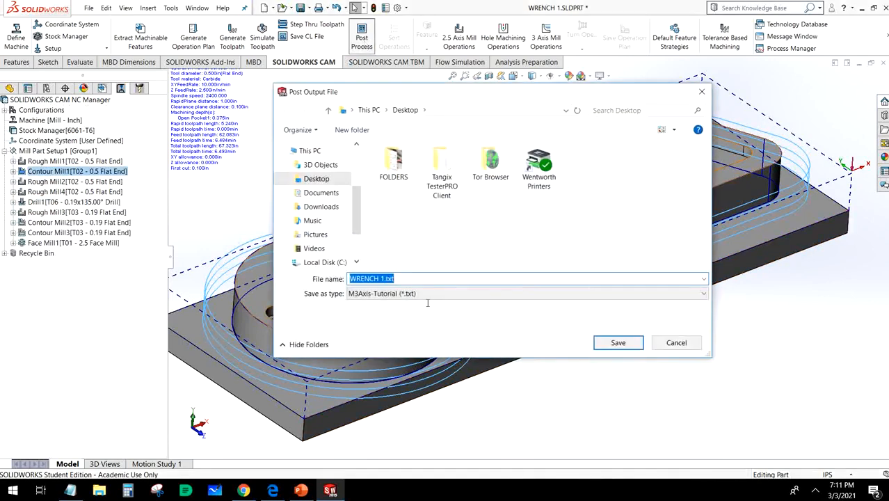
{"action": "left_click", "coordinate": [630, 345]}
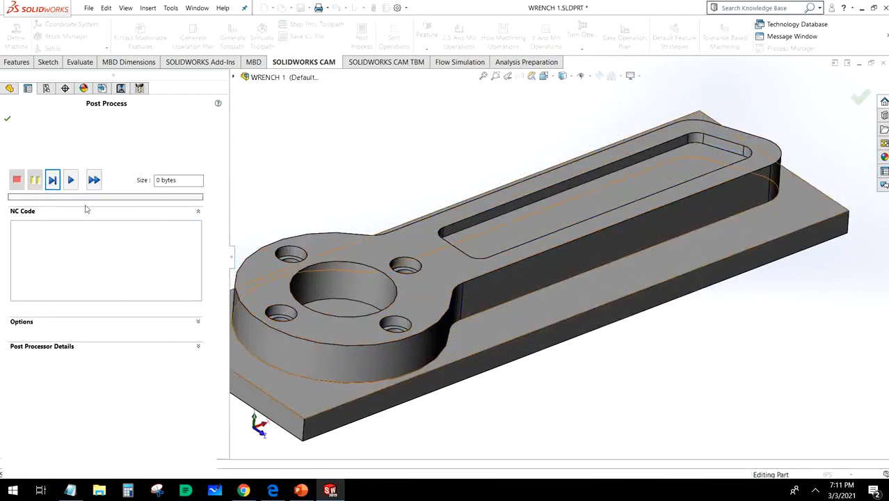
{"action": "left_click", "coordinate": [72, 185]}
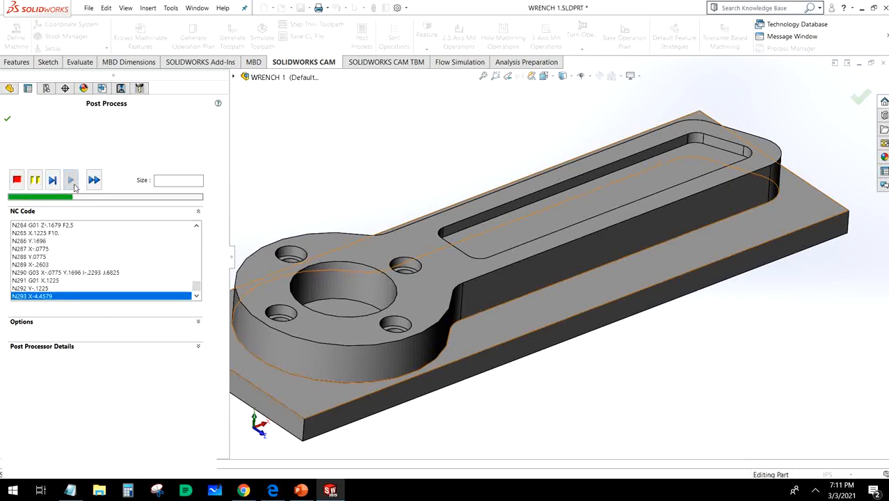